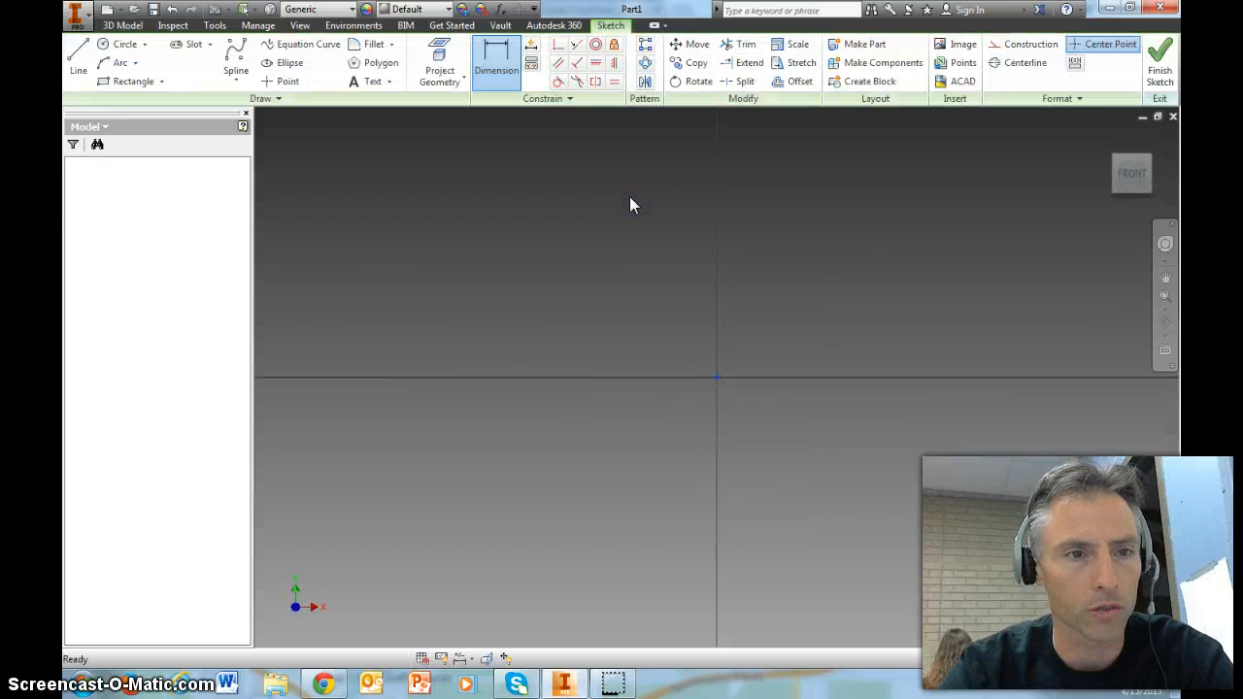
Step: Sketch a rectangle about 1.65 in wide enclosing the origin
click(126, 81)
click(353, 211)
click(1006, 443)
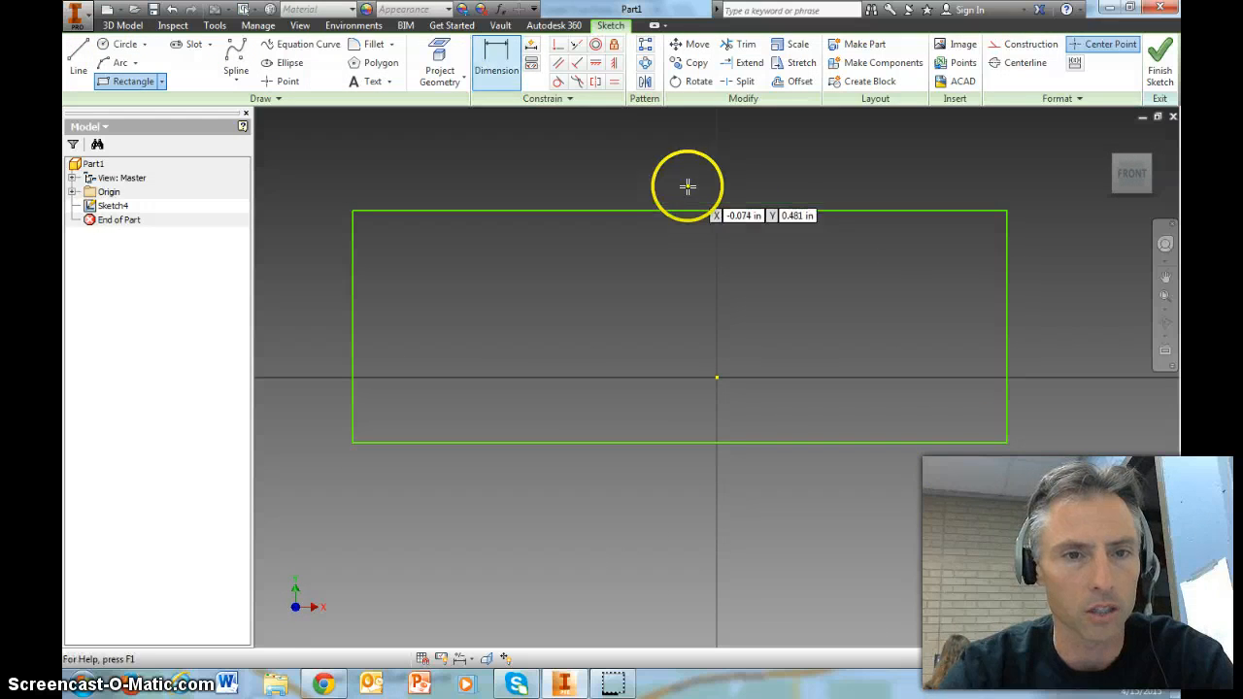
Step: Dimension the rectangle to 12 in wide and 3 in high
click(495, 60)
click(564, 210)
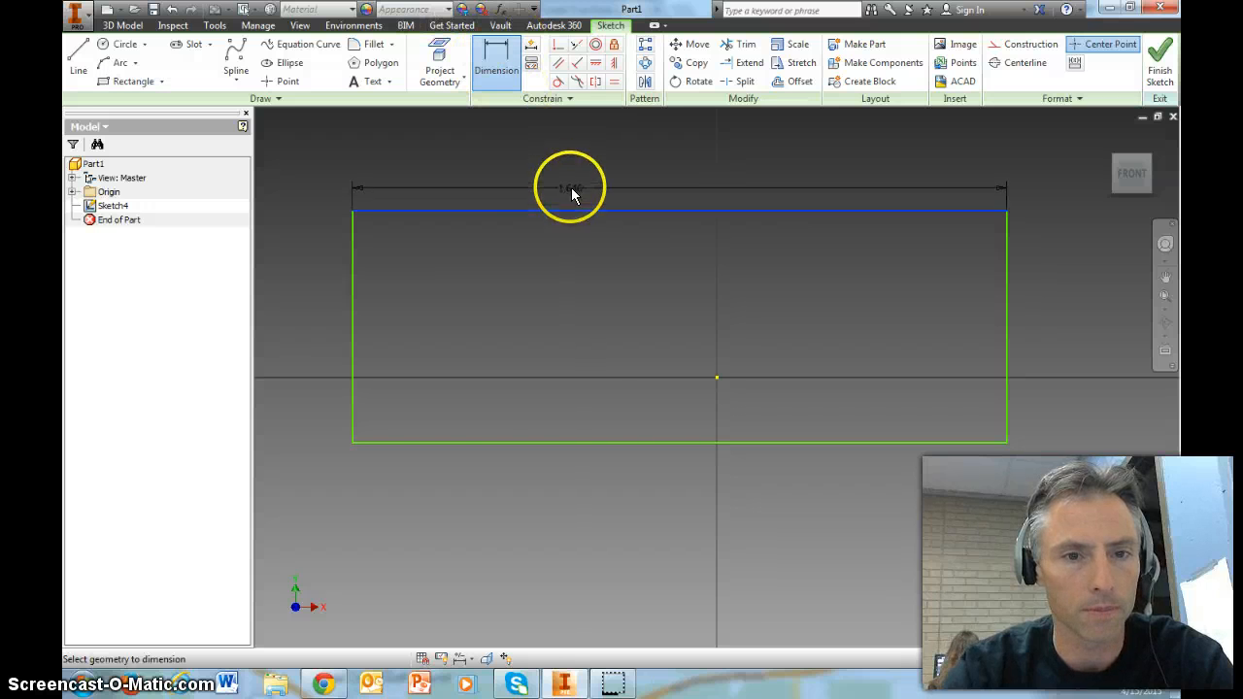
click(570, 188)
text(12)
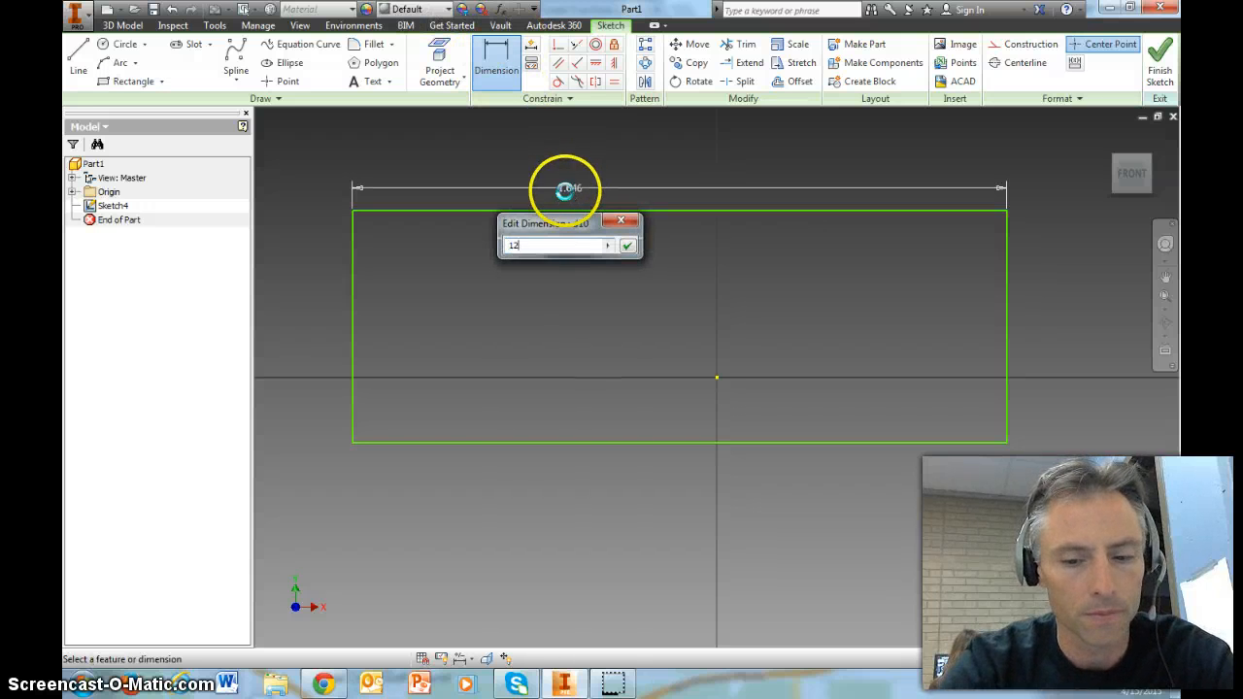
key(Return)
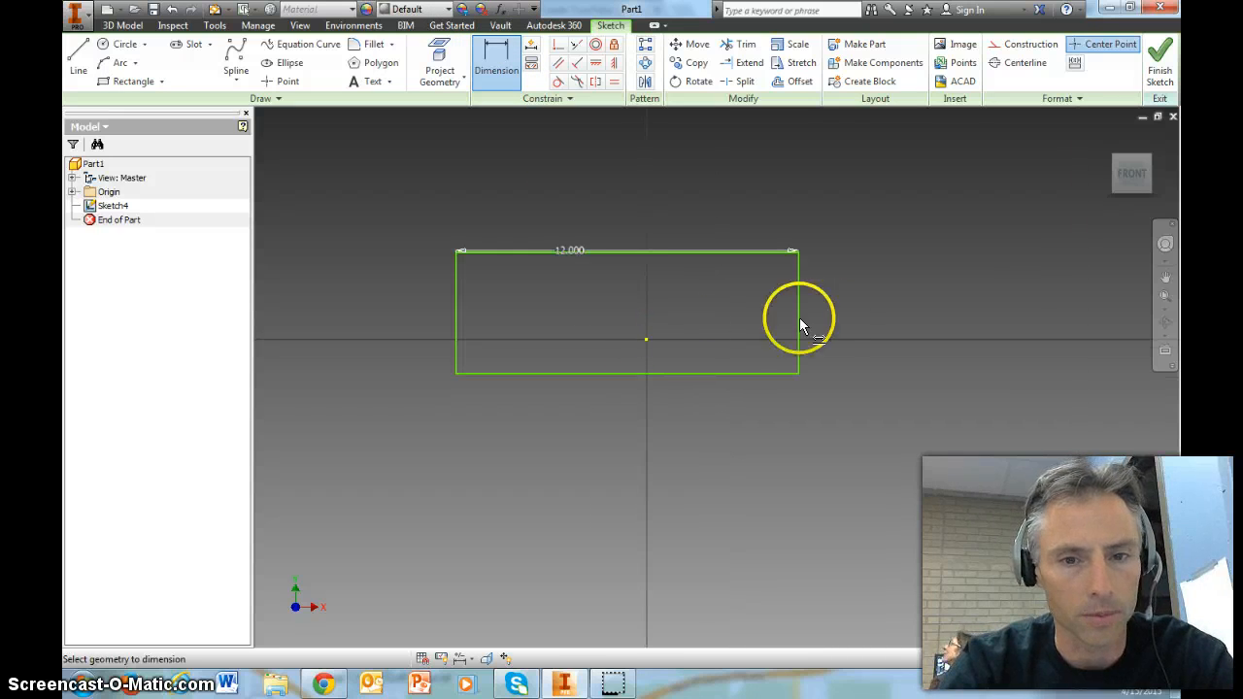
click(801, 315)
click(822, 312)
text(3)
key(Return)
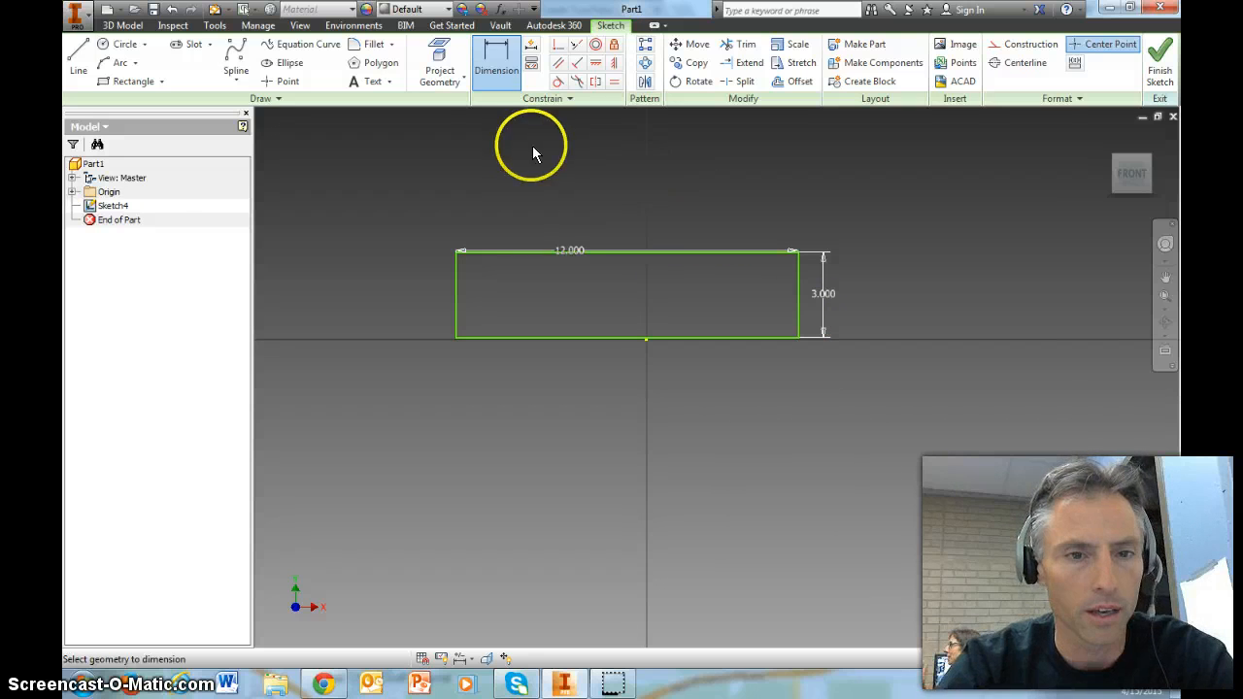
Step: Extrude the rectangle profile 2 in as a solid block
click(122, 25)
click(189, 60)
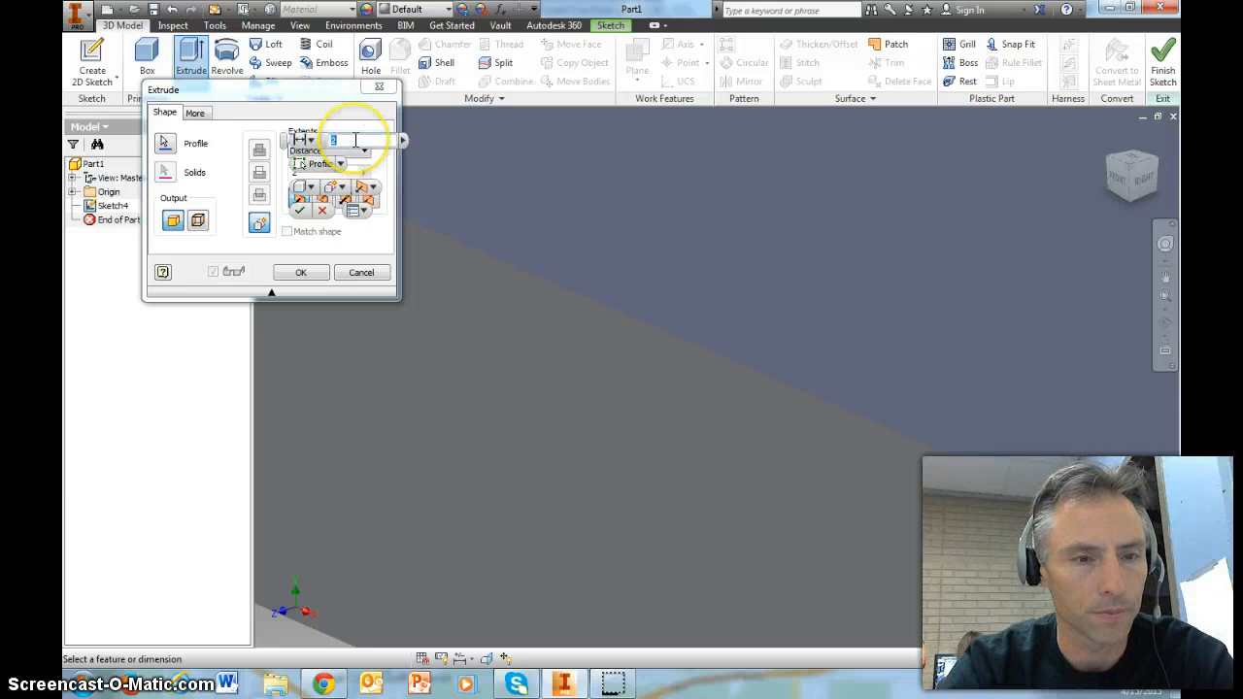
click(302, 272)
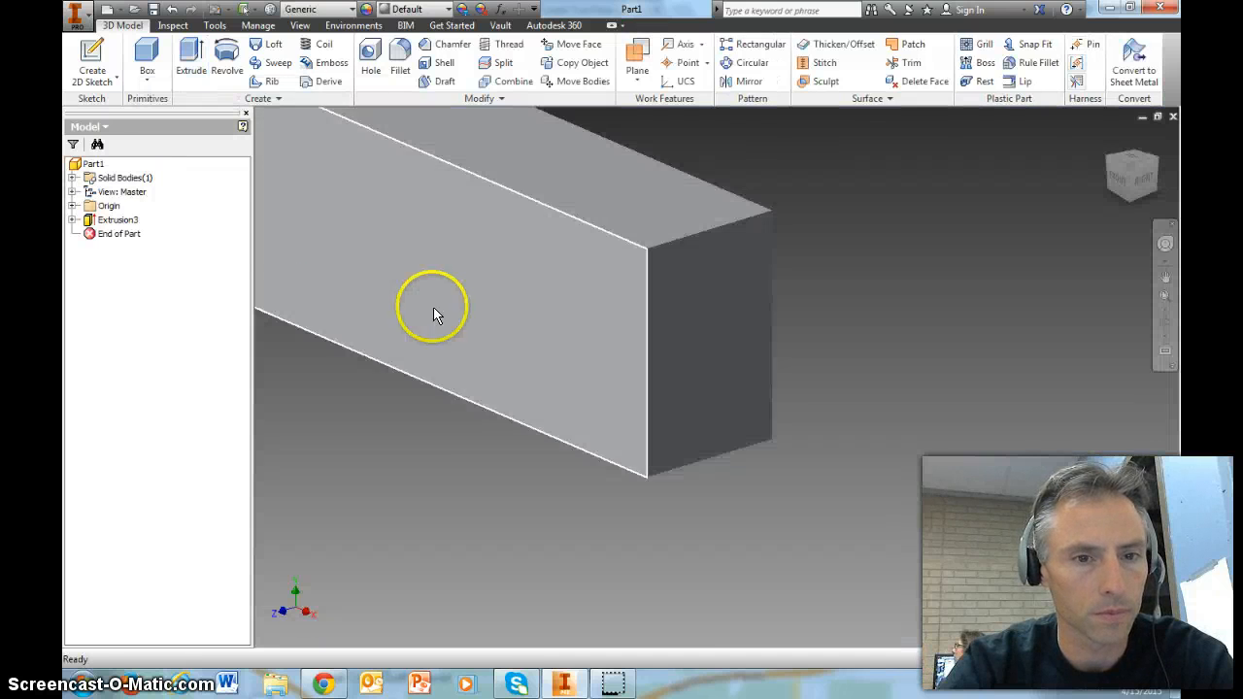
Step: Start a sketch on the block's front face and draw a rectangle about 3 by 1.5 in from the face's lower-right corner
scroll(433, 307, down, 5)
scroll(419, 272, up, 3)
click(104, 54)
click(461, 345)
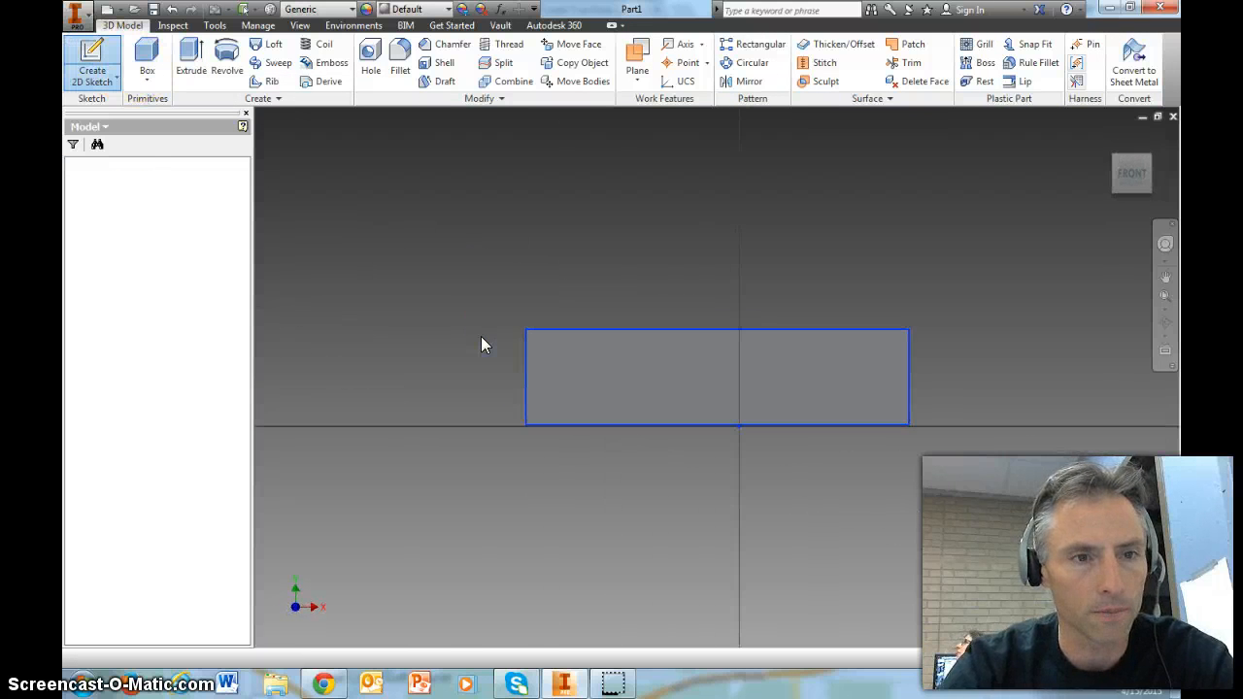
click(130, 81)
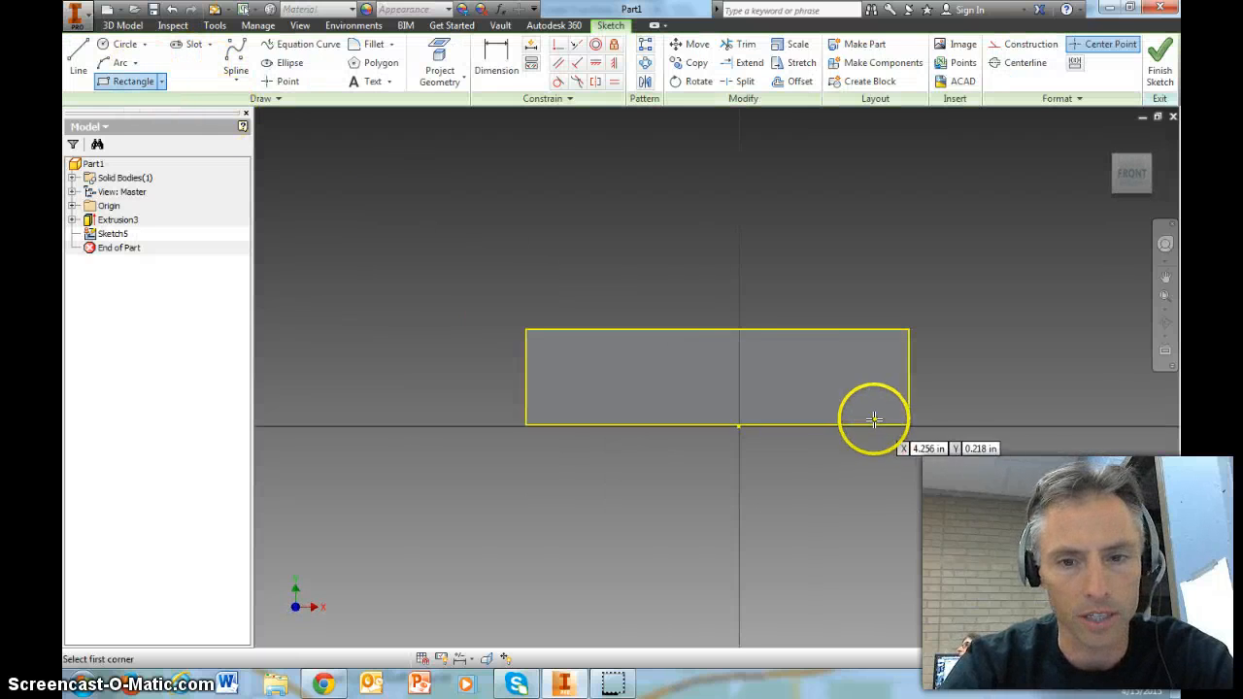
click(908, 423)
click(812, 379)
Step: Dimension the corner rectangle to 3 in wide and 1.5 in high
click(497, 63)
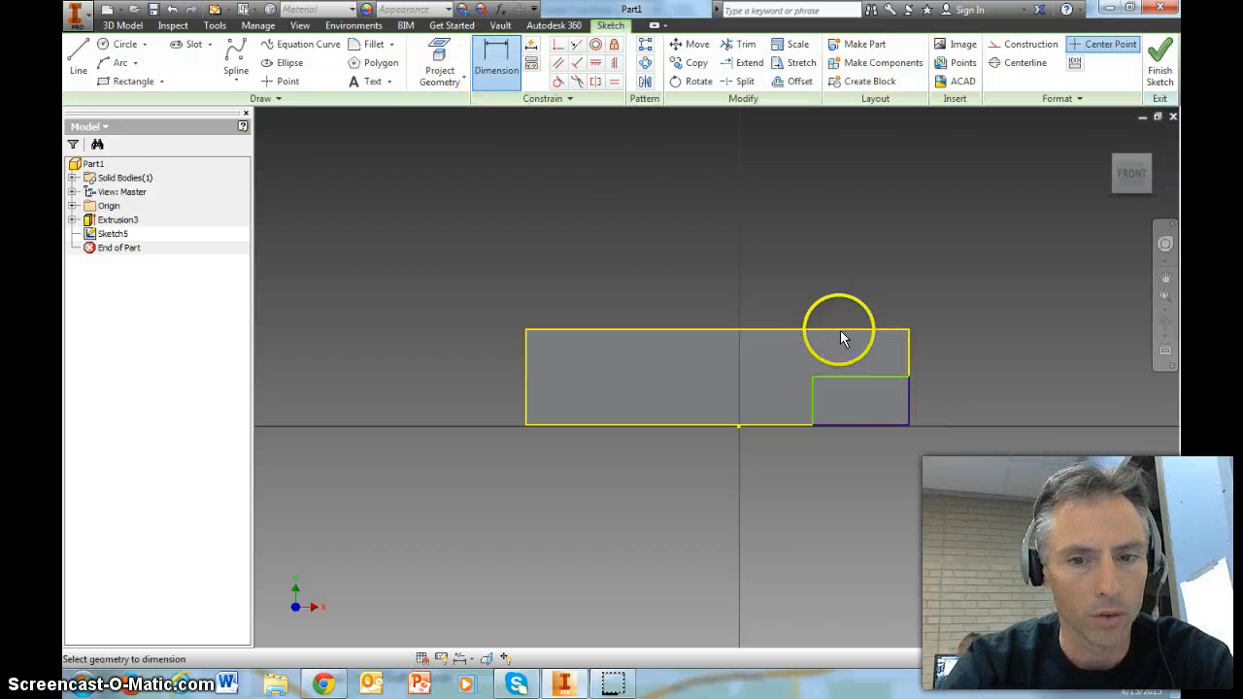
click(845, 377)
click(851, 358)
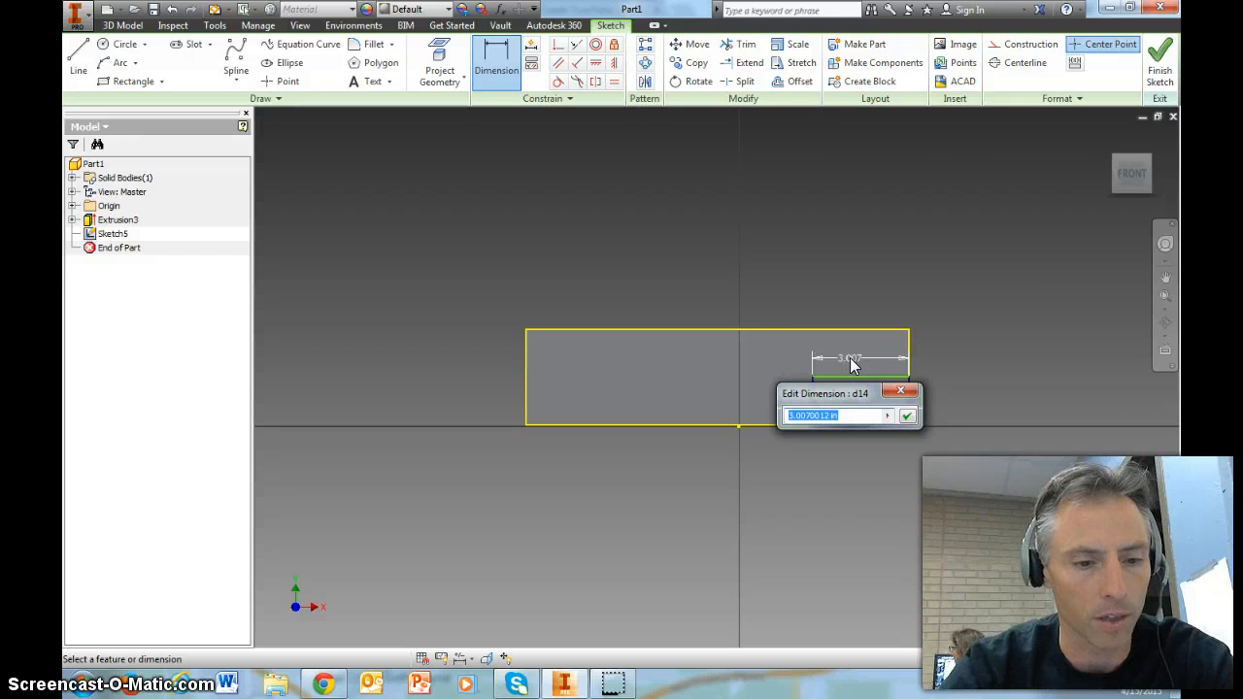
text(3)
click(906, 416)
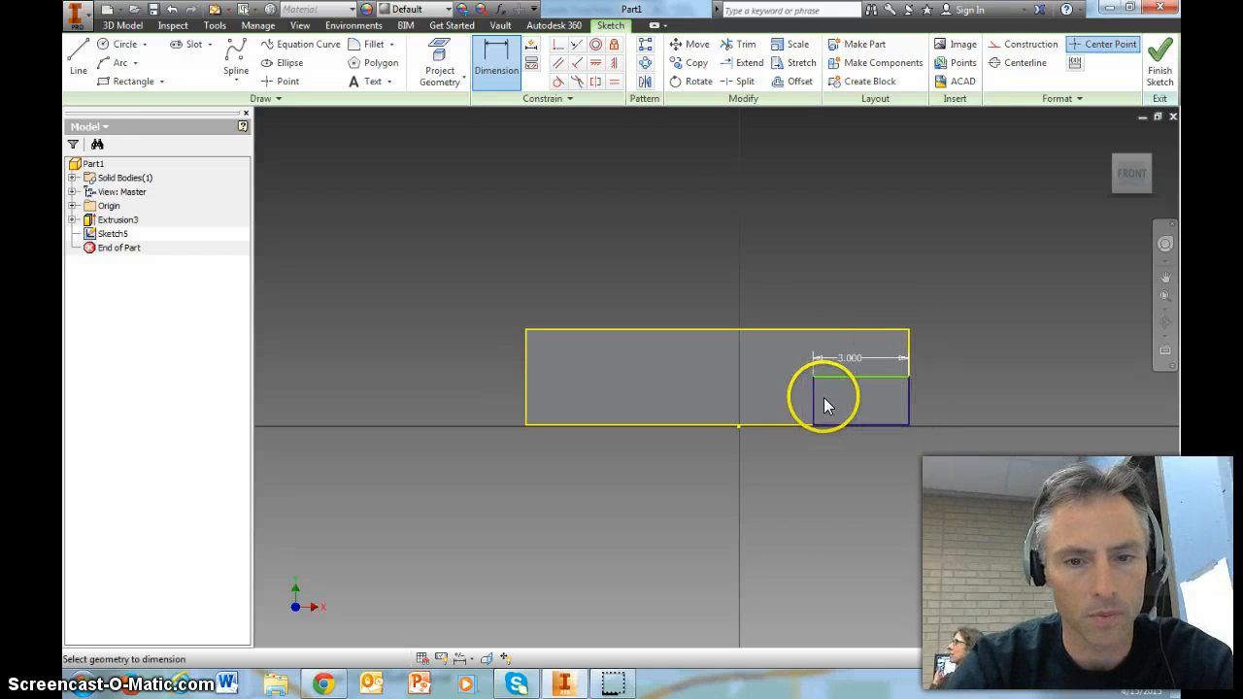
click(814, 401)
click(792, 395)
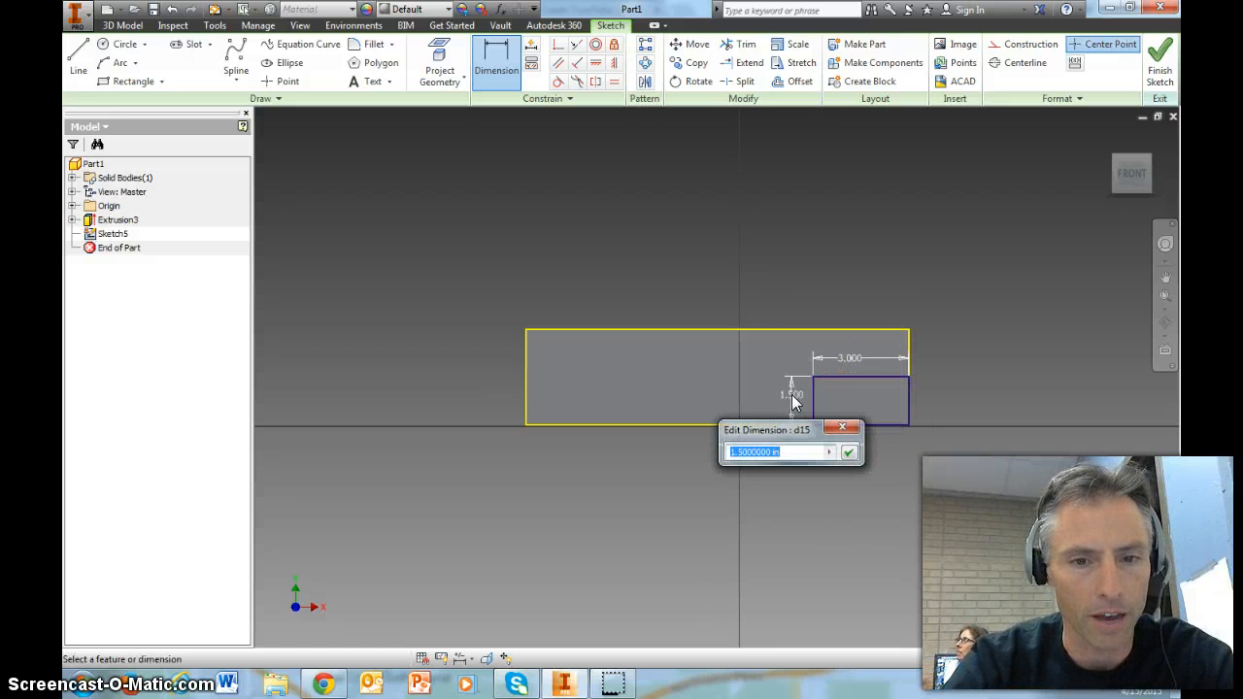
click(849, 454)
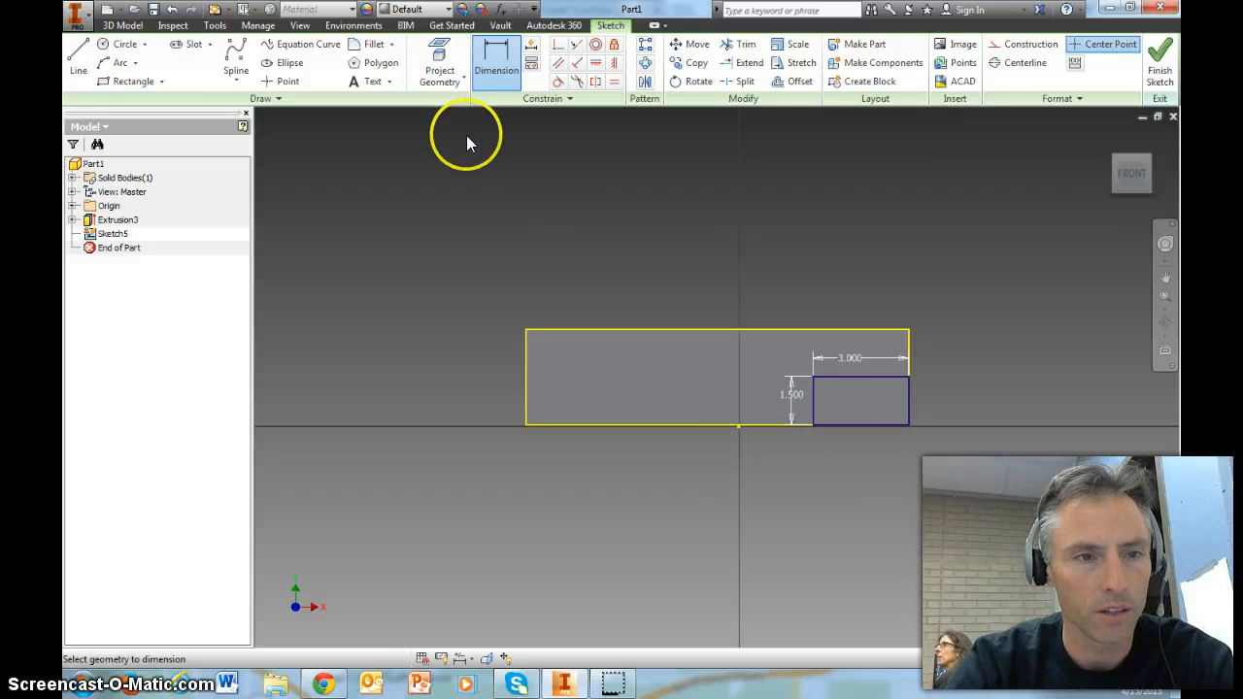
Step: Cut the corner rectangle 2 in deep through the block with Extrude
click(122, 25)
click(191, 60)
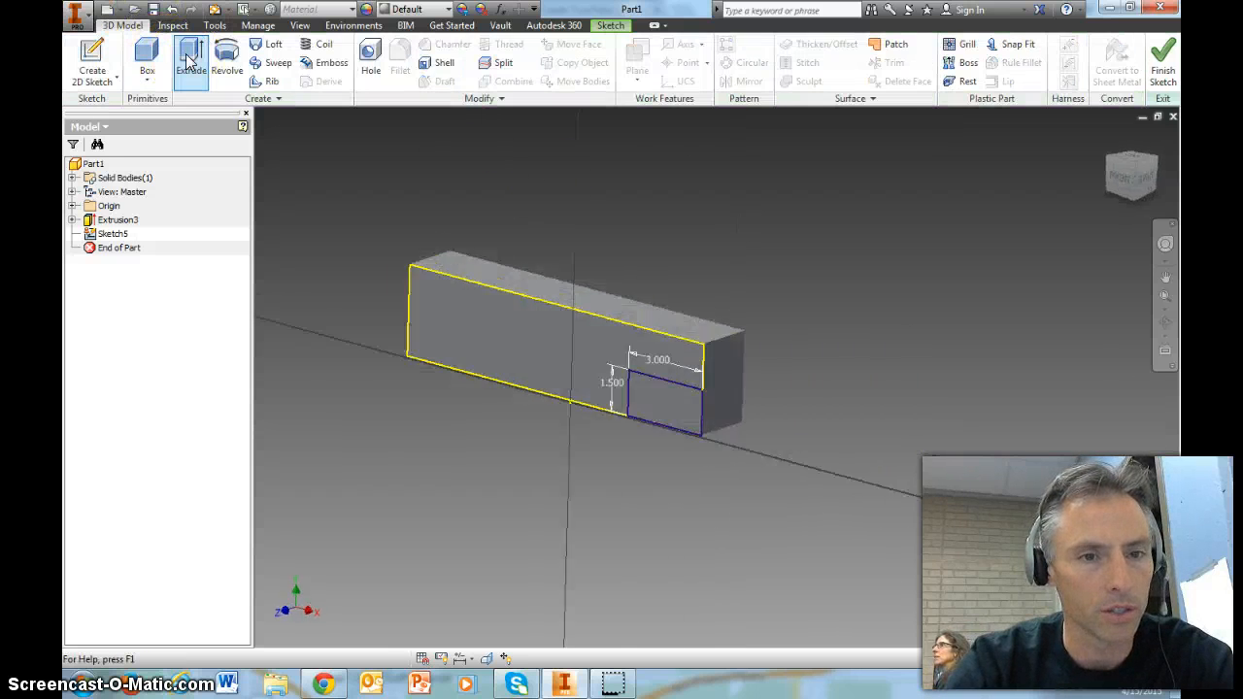
click(261, 174)
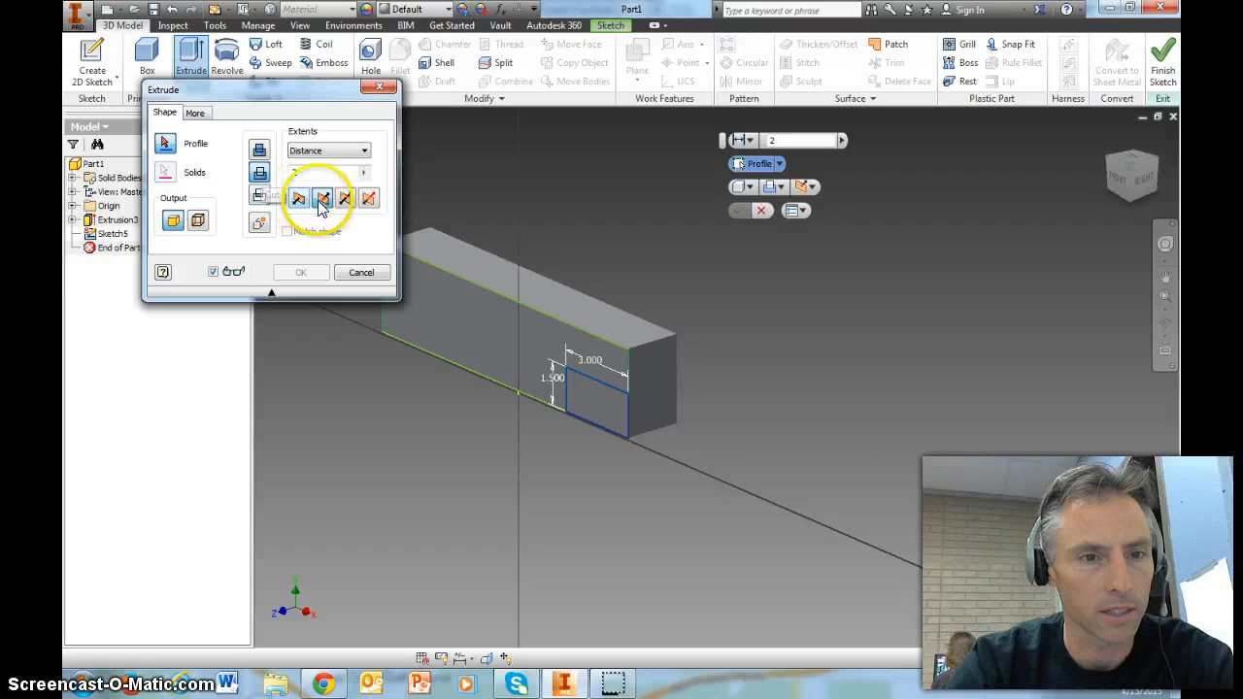
click(579, 411)
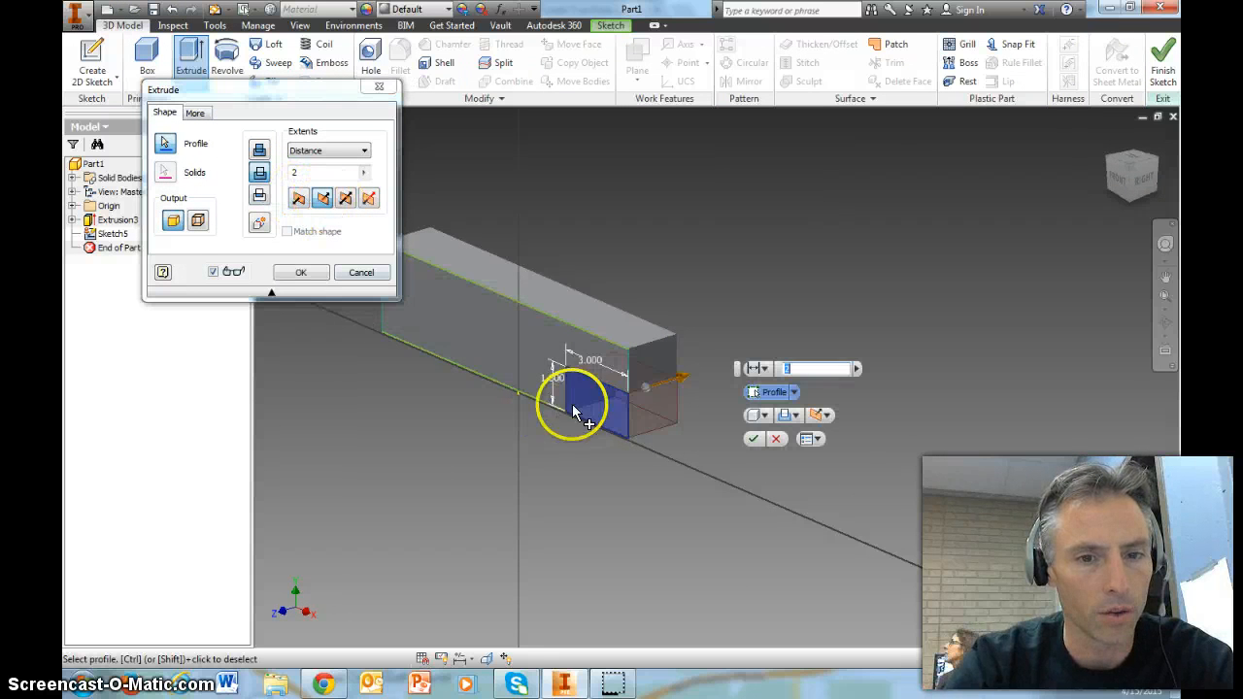
click(303, 272)
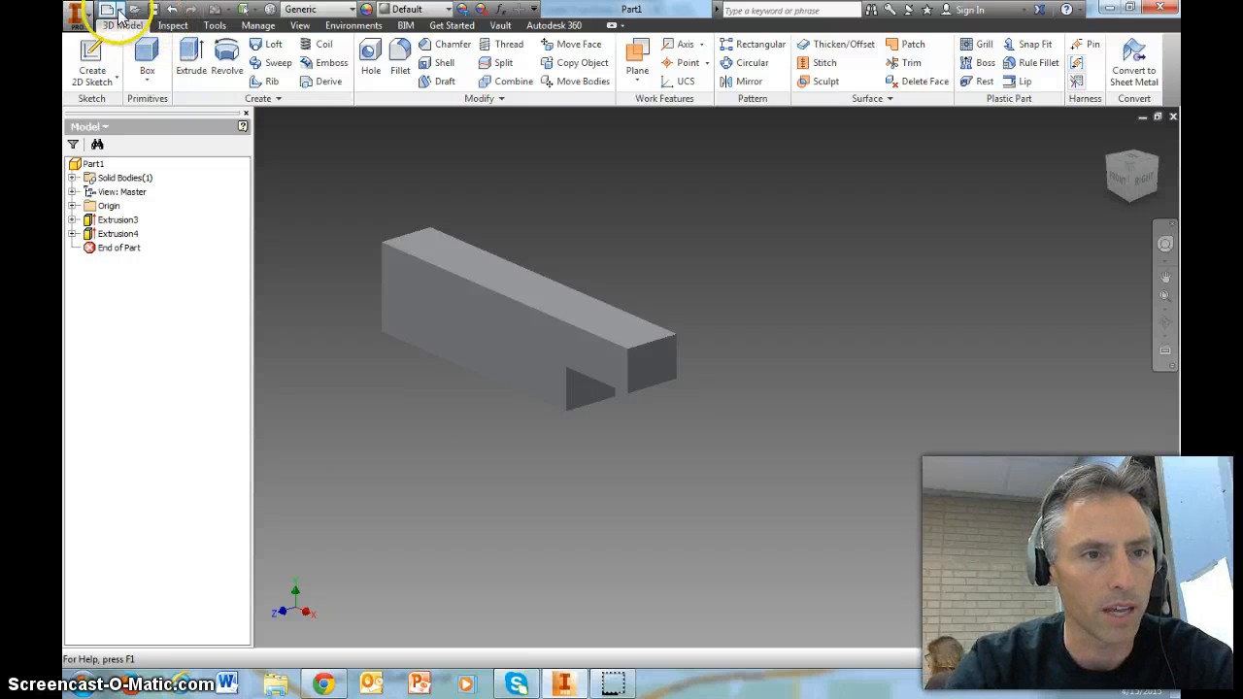
Step: Start a sketch on the block's top face and place a point near the face's left end
click(94, 60)
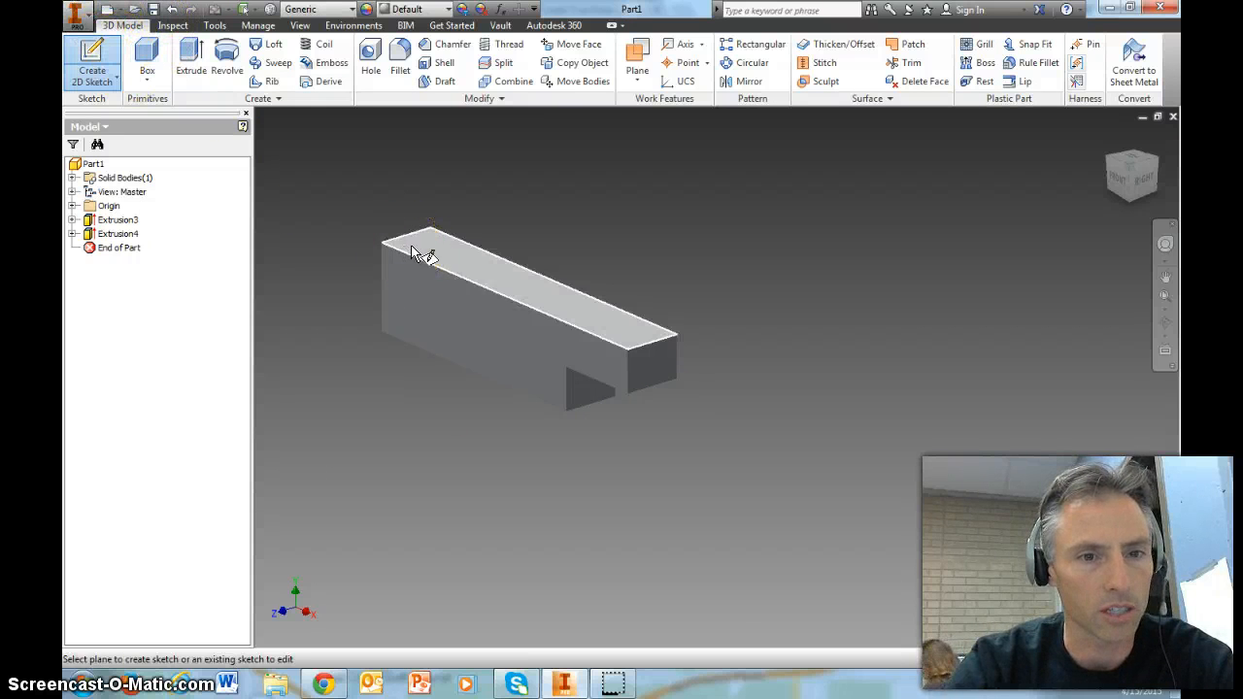
click(412, 251)
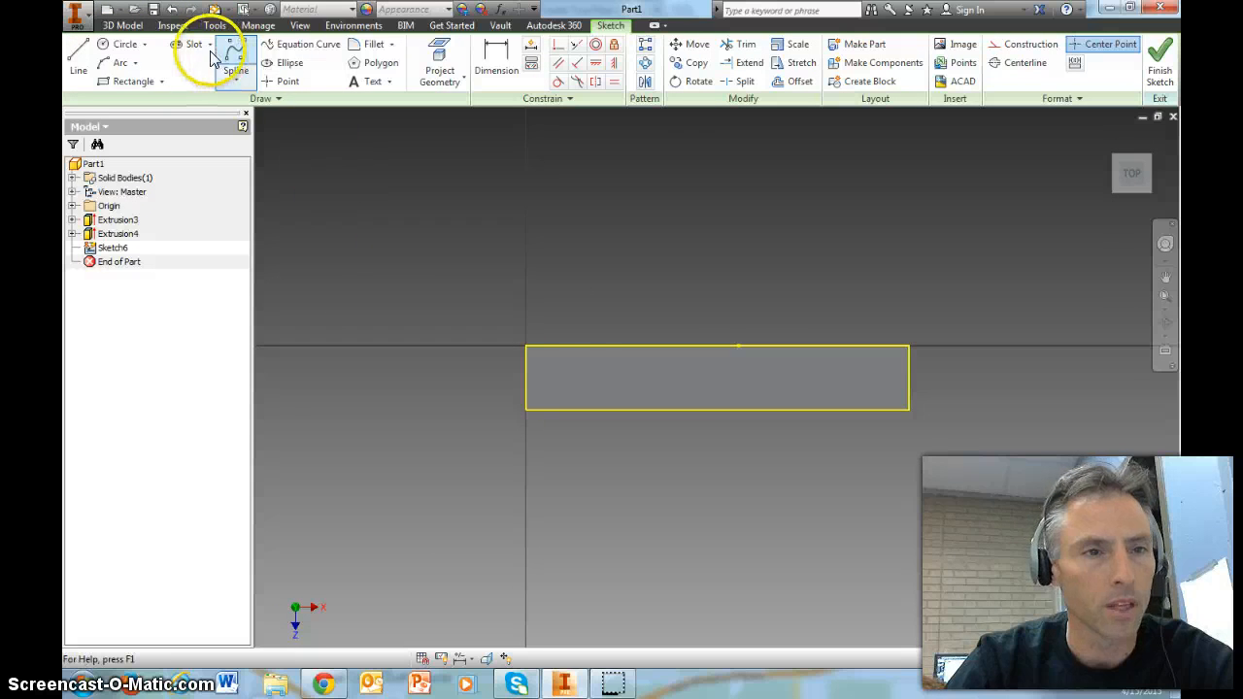
click(288, 82)
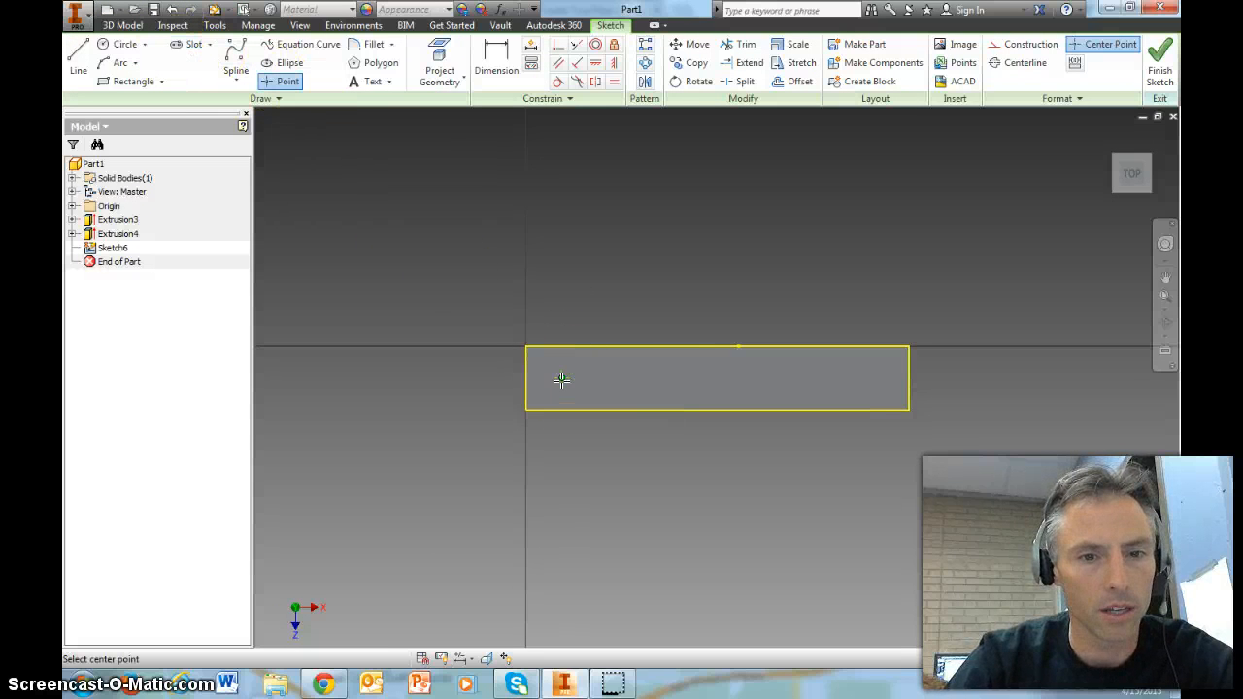
Step: Dimension the point 1 in from the top face's back edge and 1 in from its left edge
click(501, 61)
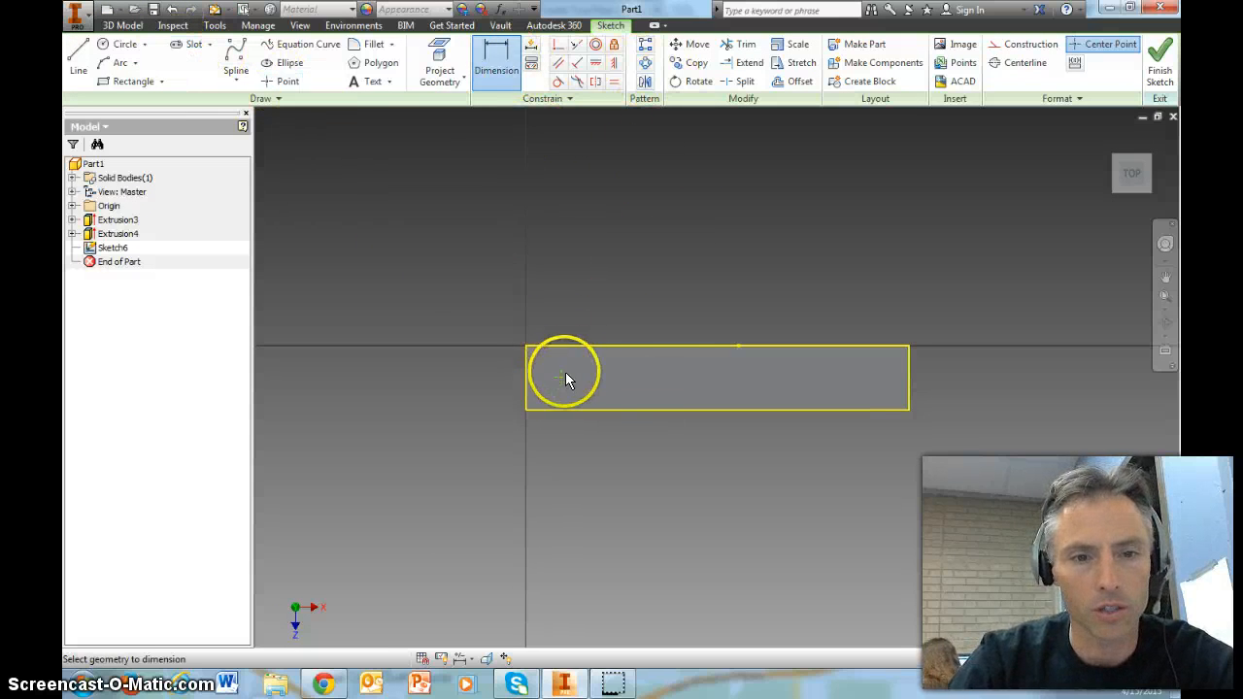
click(482, 355)
click(537, 415)
click(528, 366)
click(538, 304)
text(1)
key(Return)
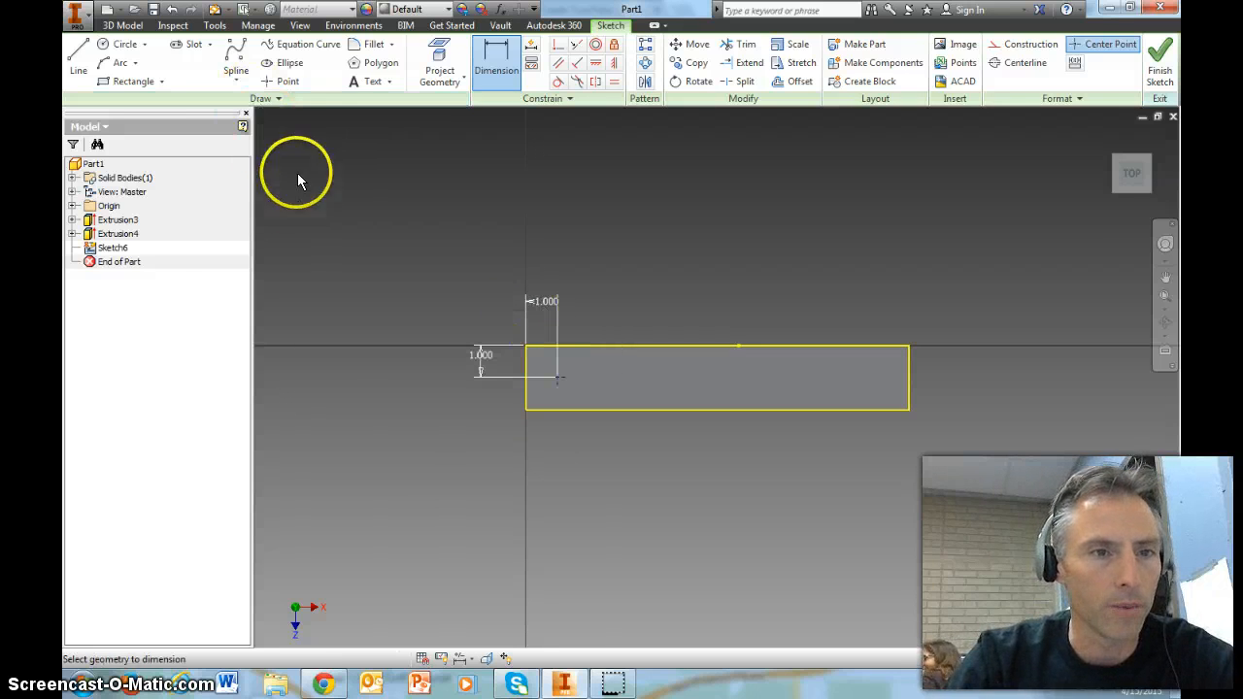
Step: Start a Hole feature at the sketched point and turn the model to its front view
click(122, 24)
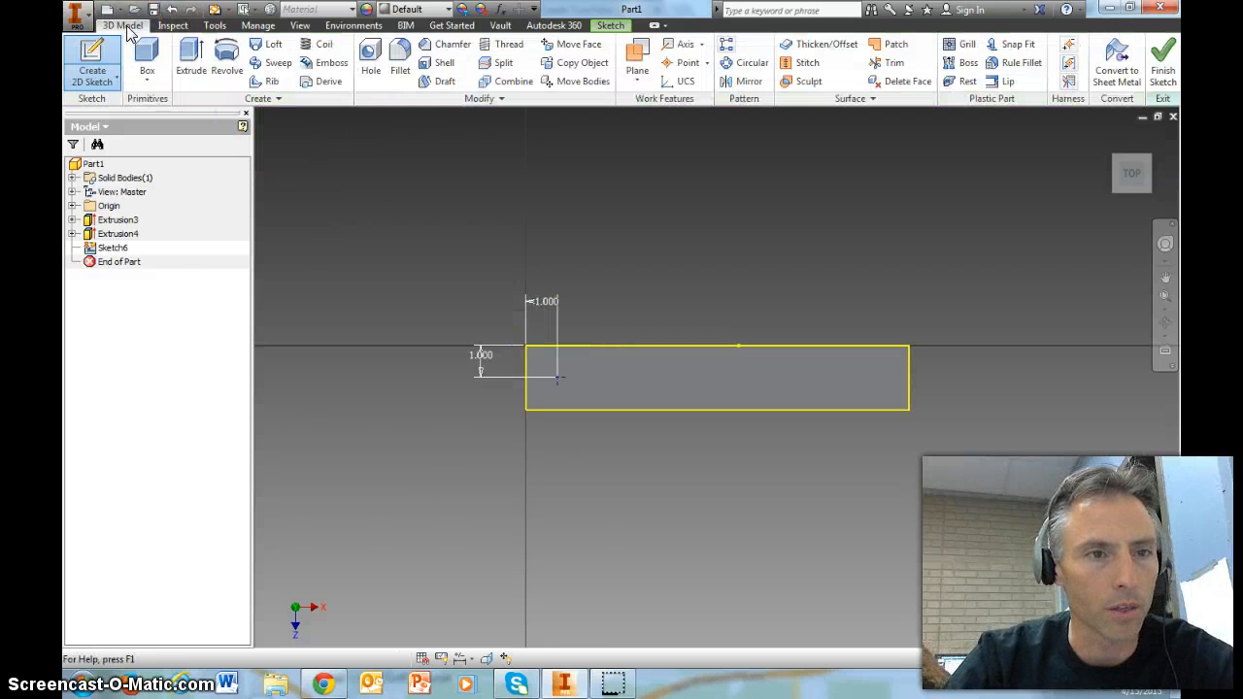
click(370, 60)
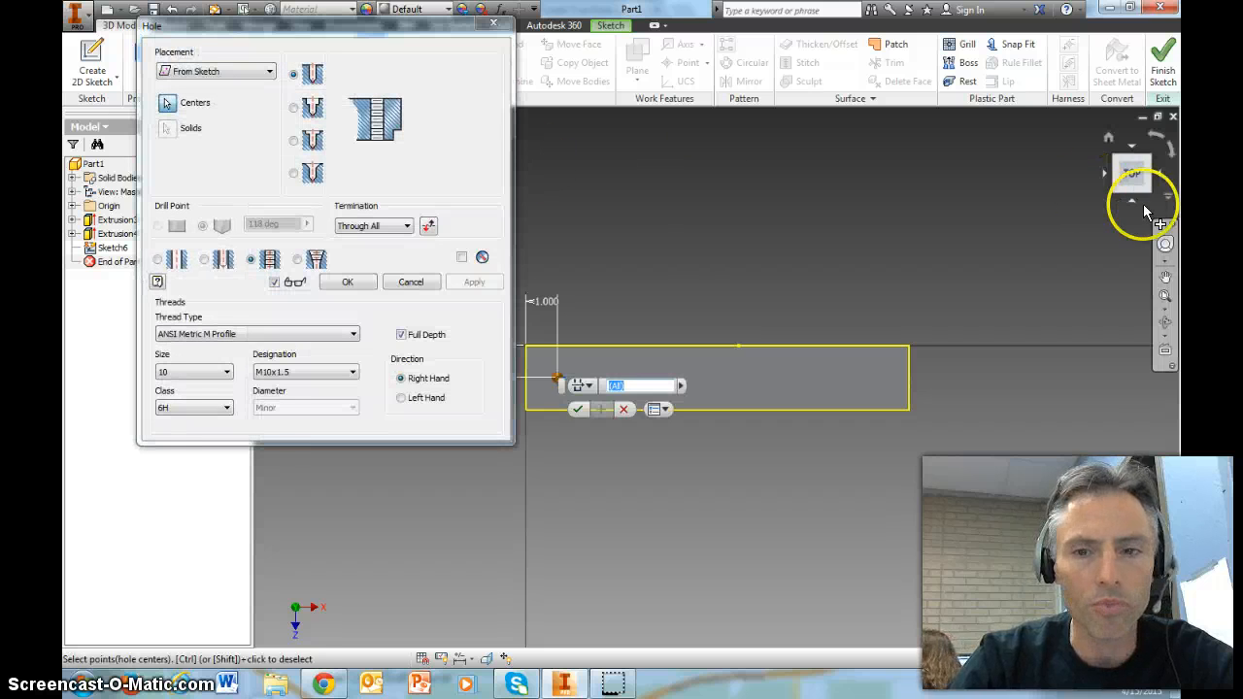
click(1132, 194)
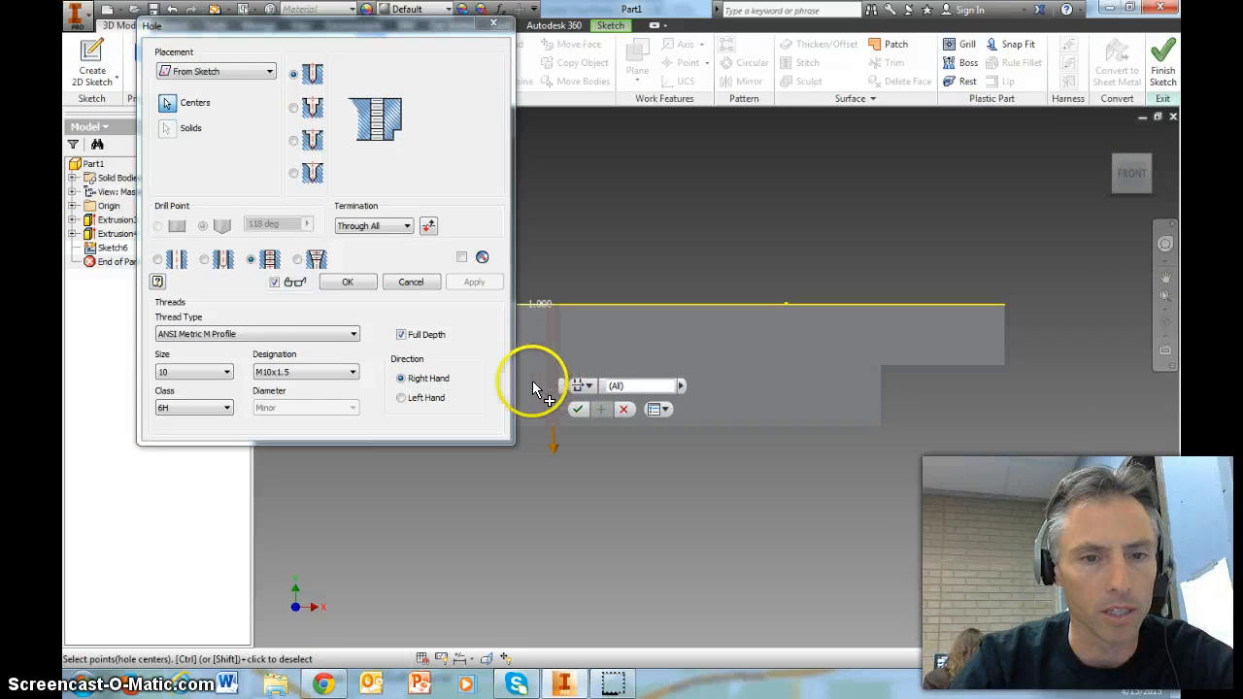
scroll(529, 380, down, 2)
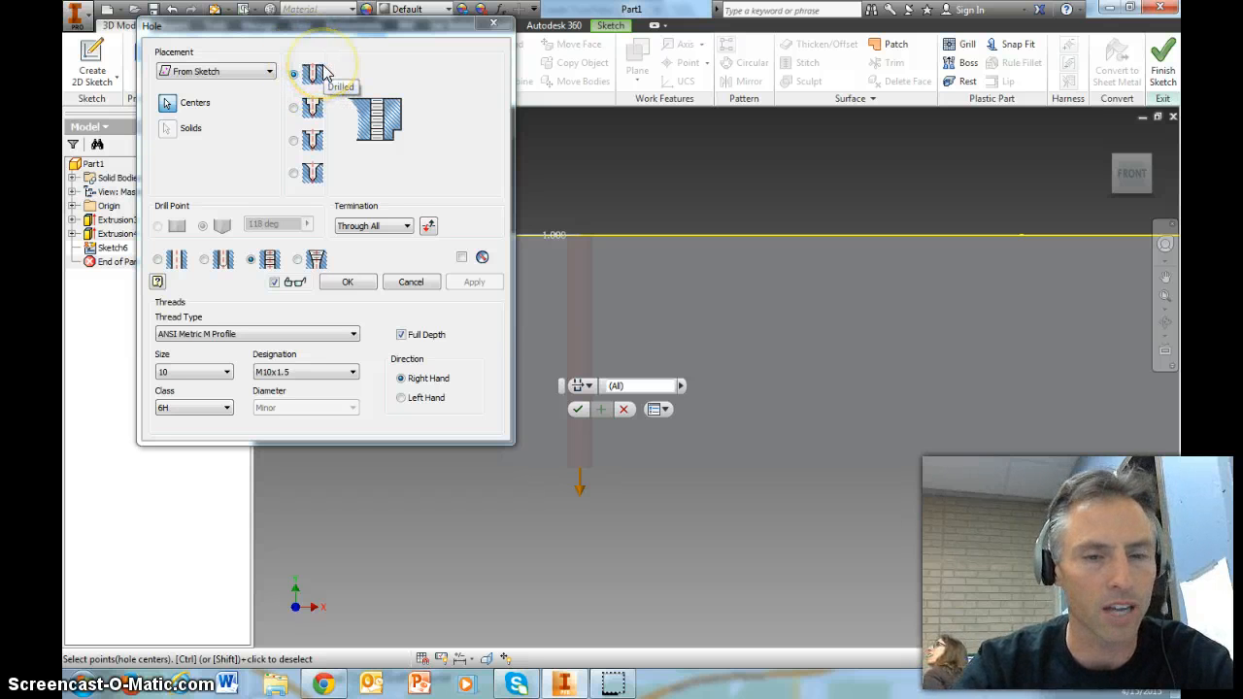
Step: Preview the counterbore, spotface and countersink hole types and return to the drilled type
click(312, 110)
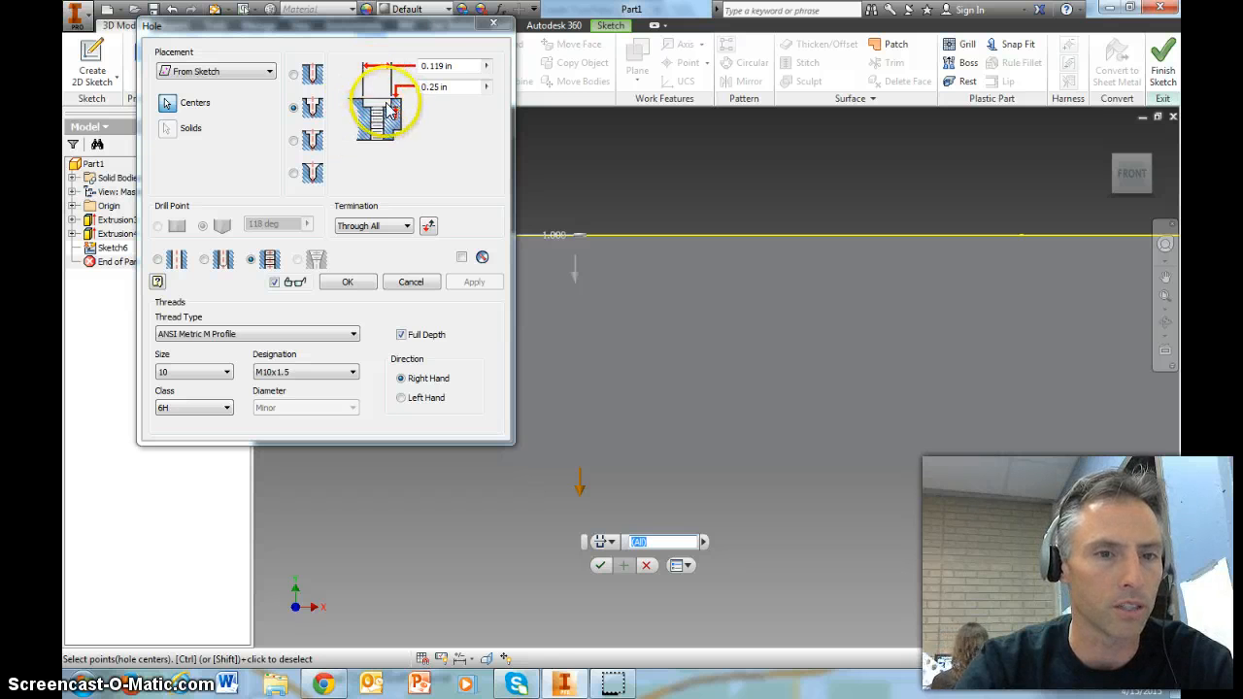
click(311, 144)
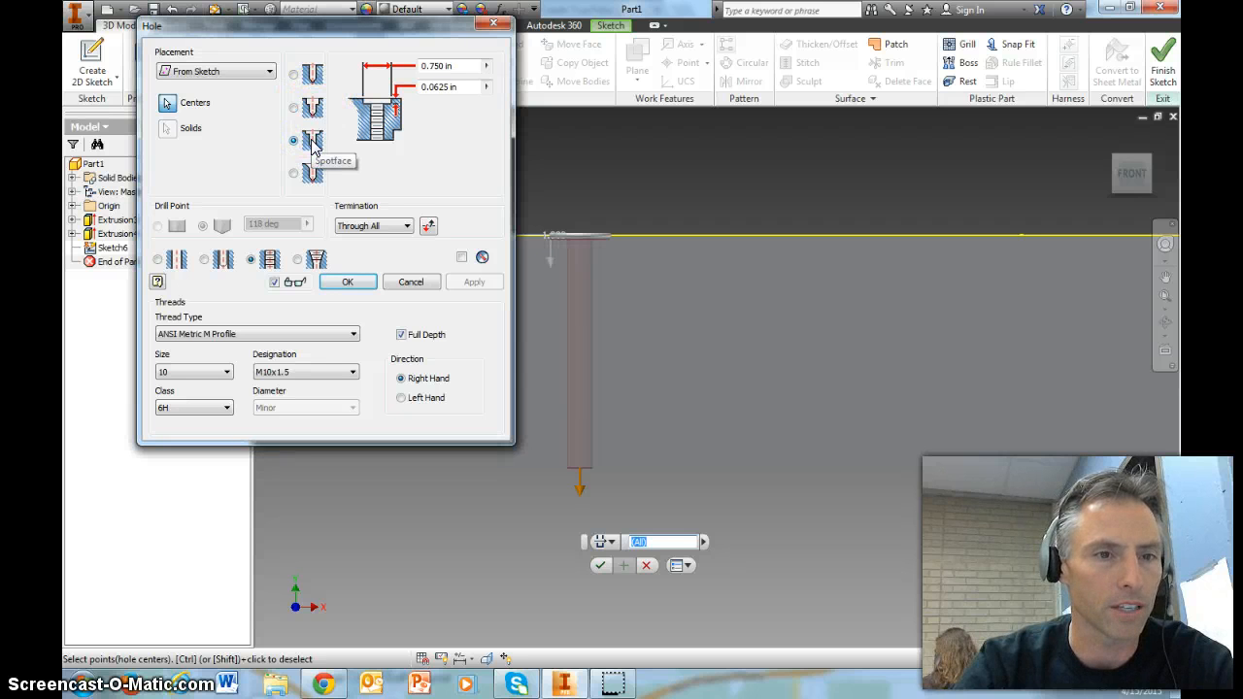
click(312, 173)
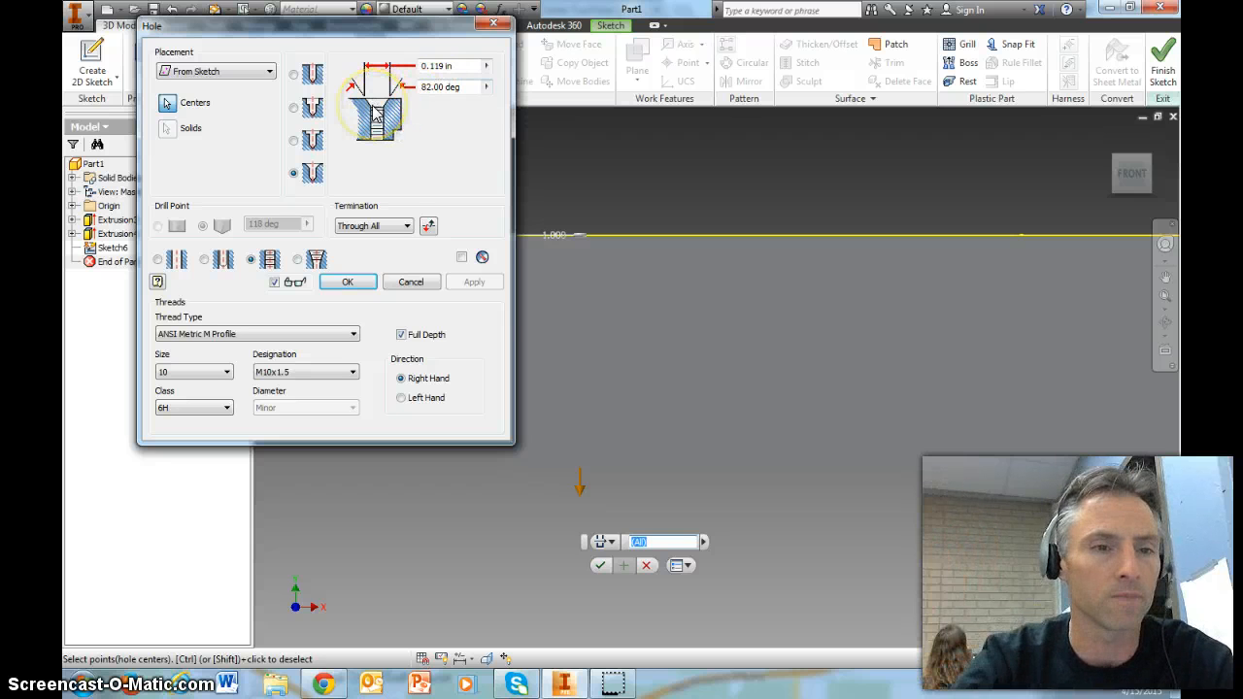
click(312, 78)
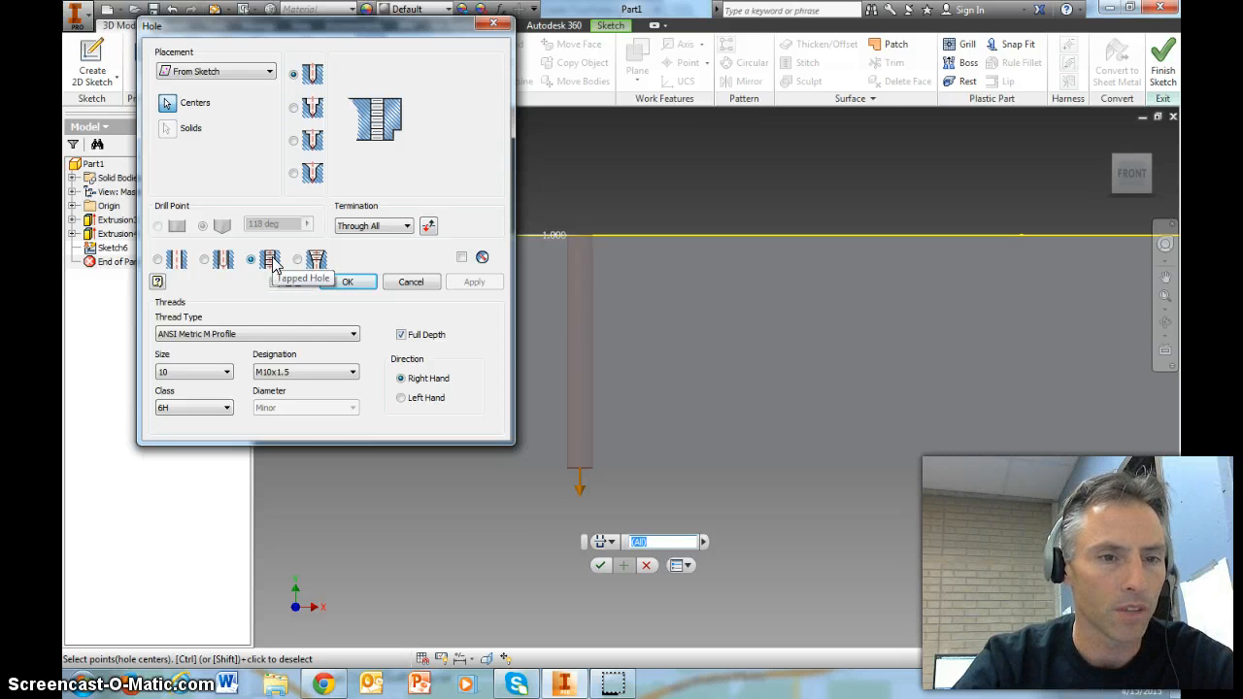
Step: Set the tapped hole's thread type to ANSI Metric M Profile with size 10
click(327, 335)
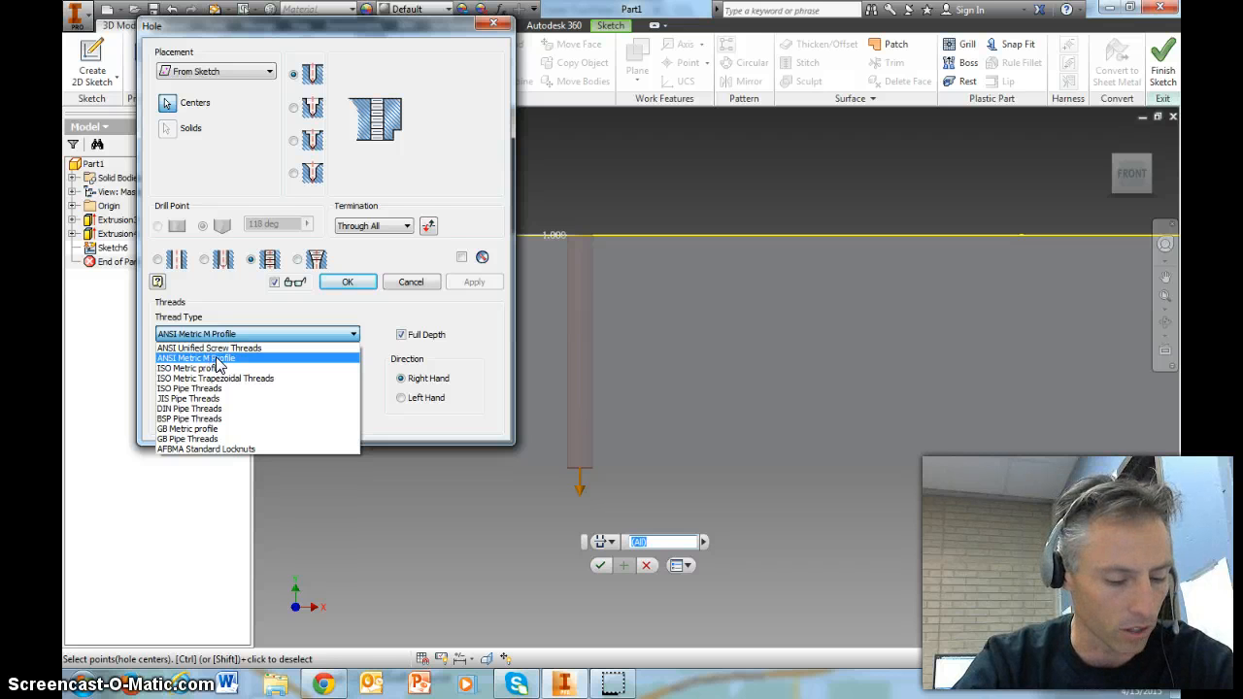
click(220, 360)
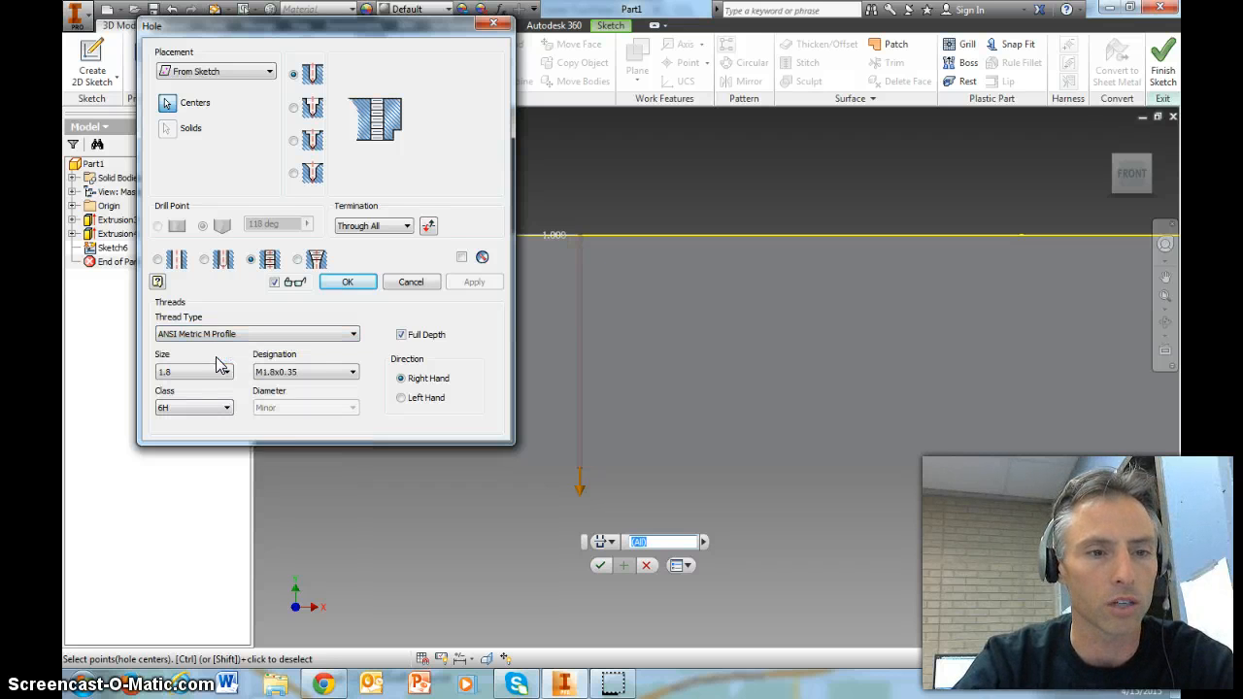
click(225, 373)
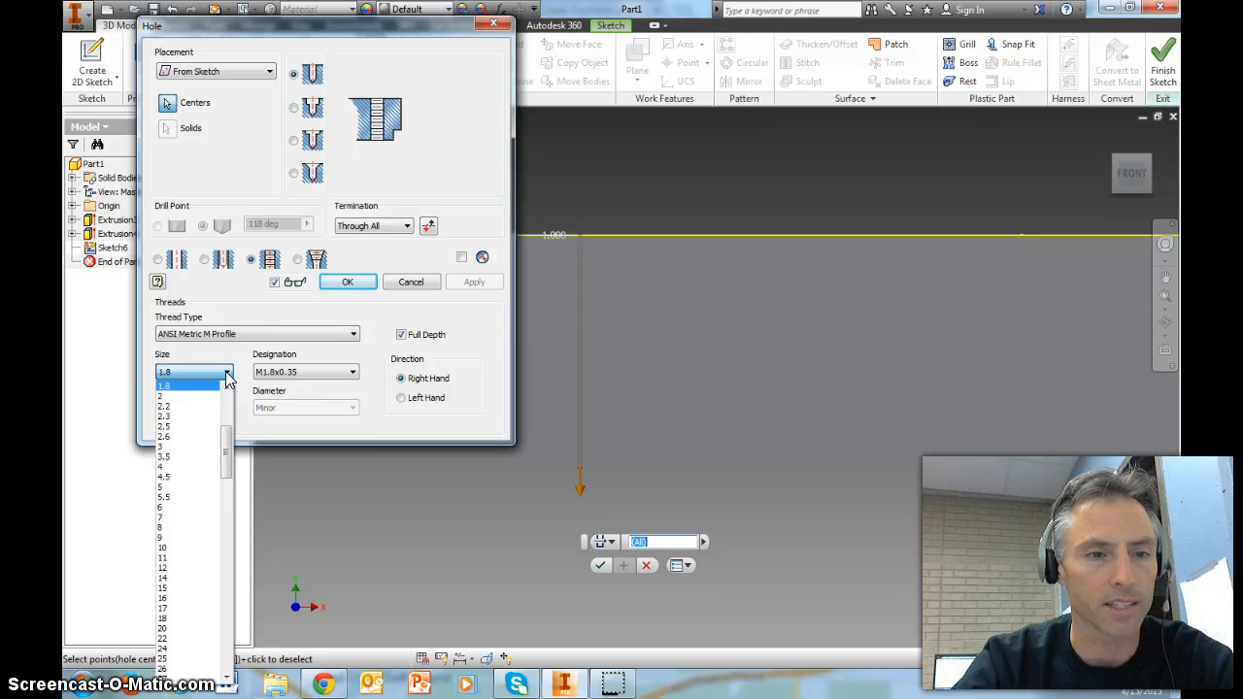
click(194, 548)
click(199, 413)
click(198, 377)
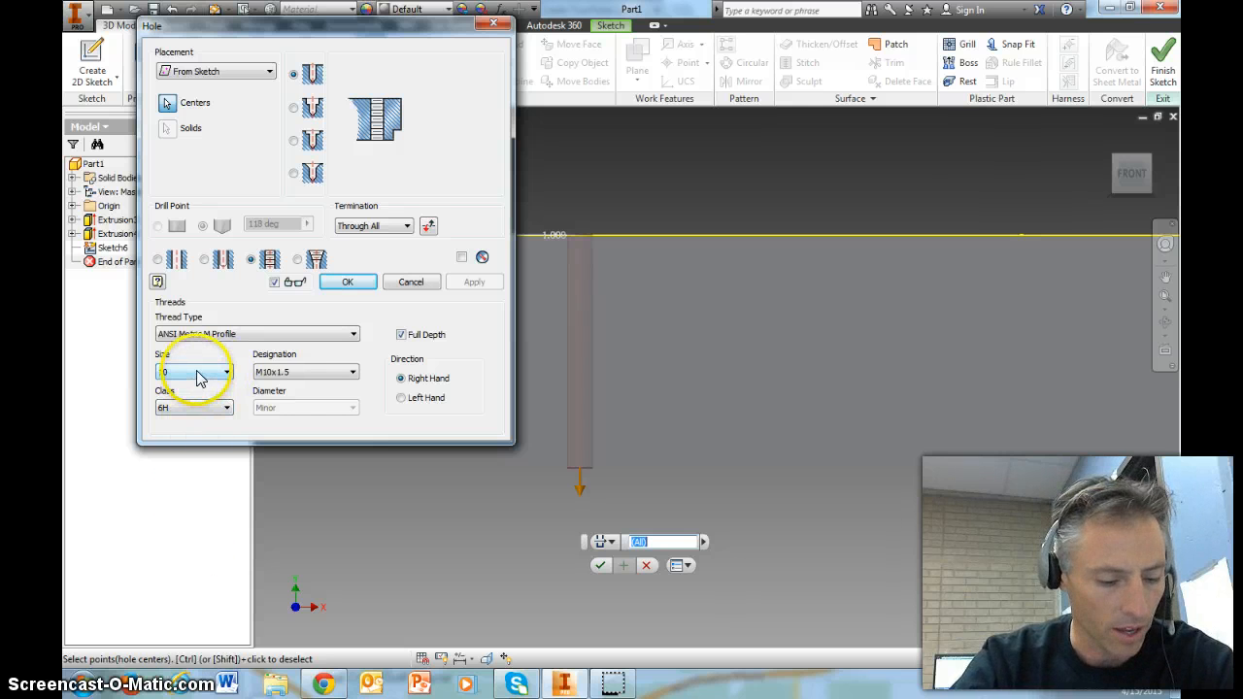
Step: Set the thread designation to M10x0.75 with Through All termination and create the tapped hole
click(297, 374)
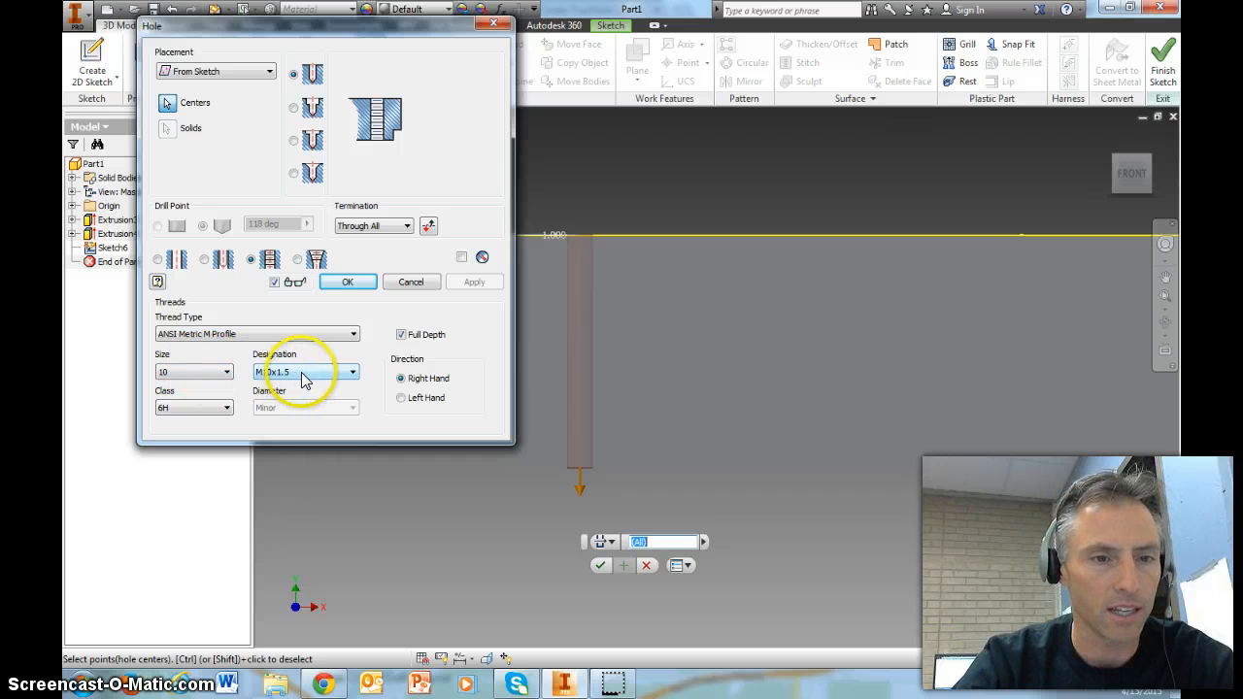
click(304, 427)
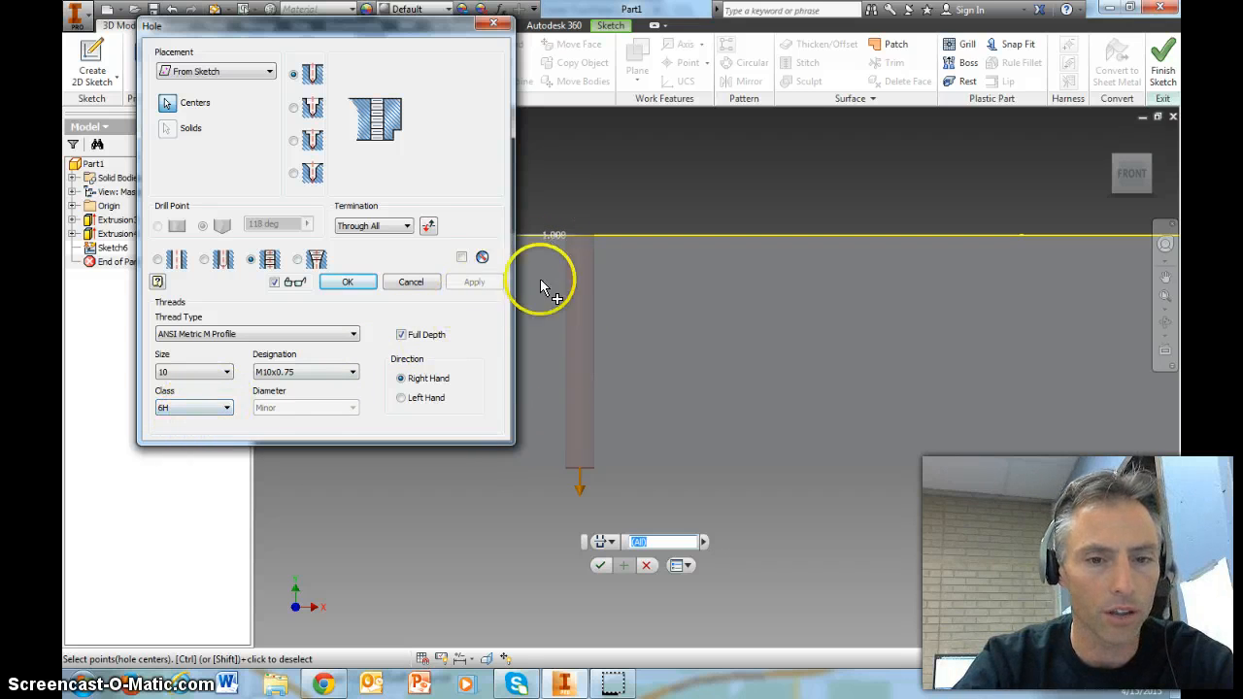
scroll(575, 452, up, 4)
click(402, 226)
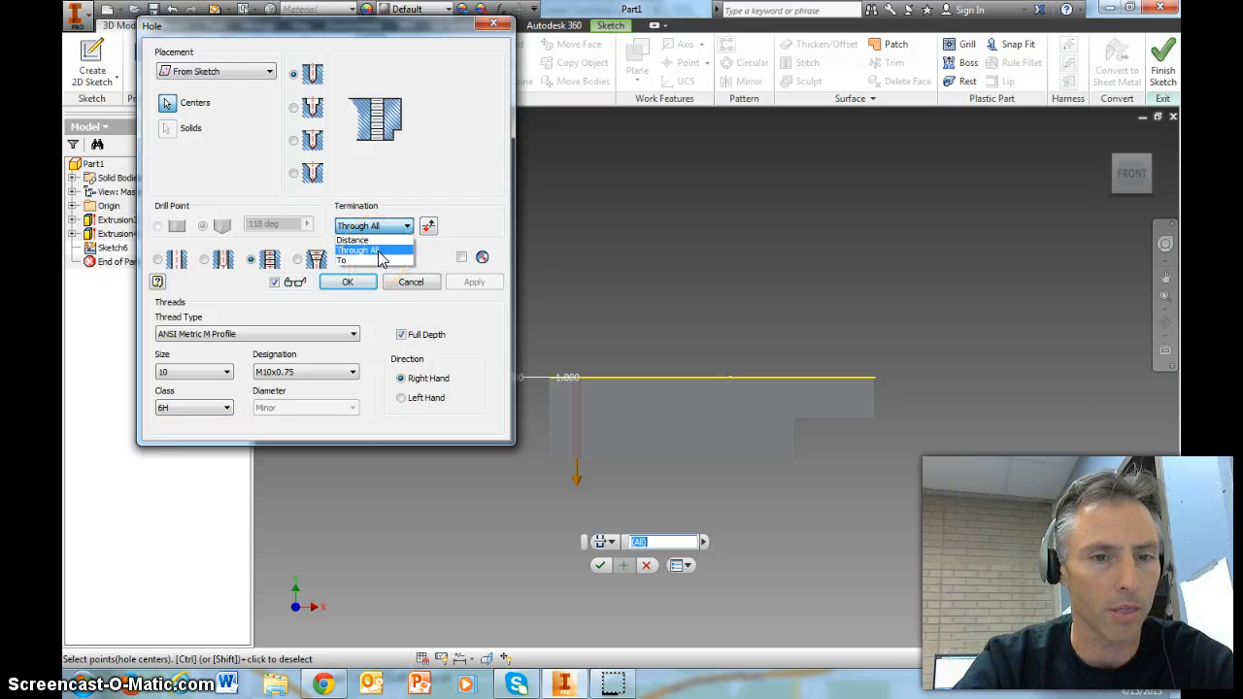
click(379, 250)
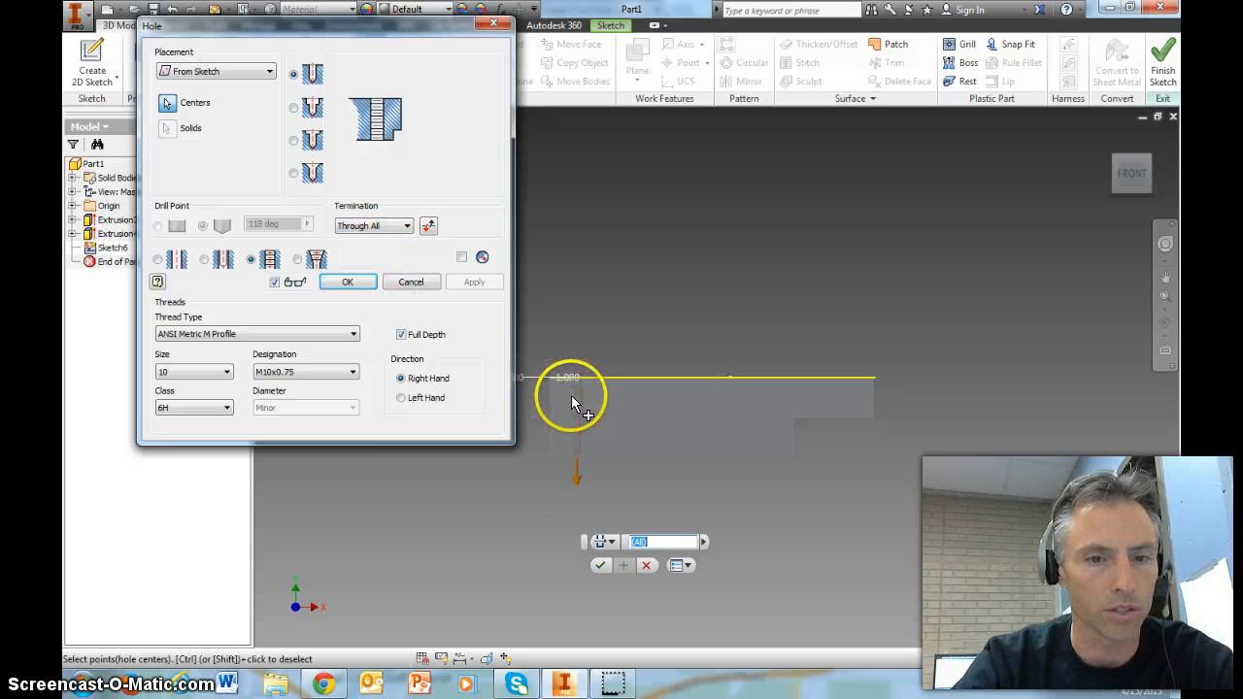
click(350, 282)
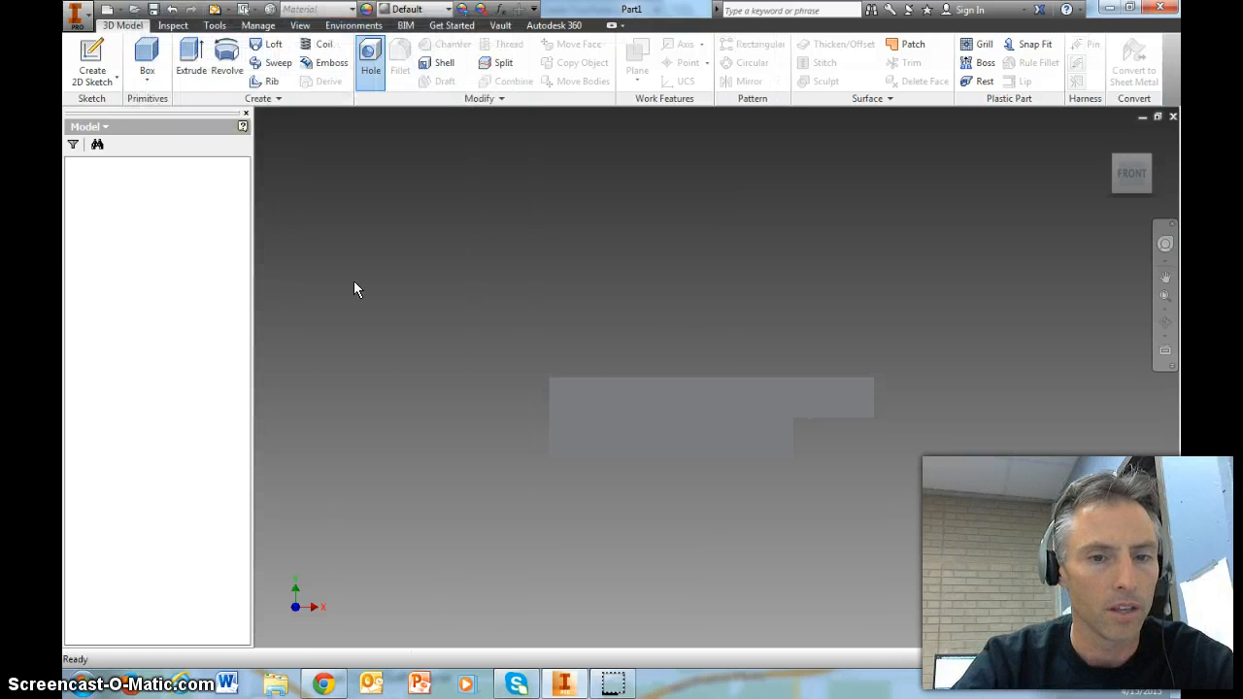
Step: Change the part's appearance to Clear - Blue and inspect the threaded hole through the block from the front
click(1116, 163)
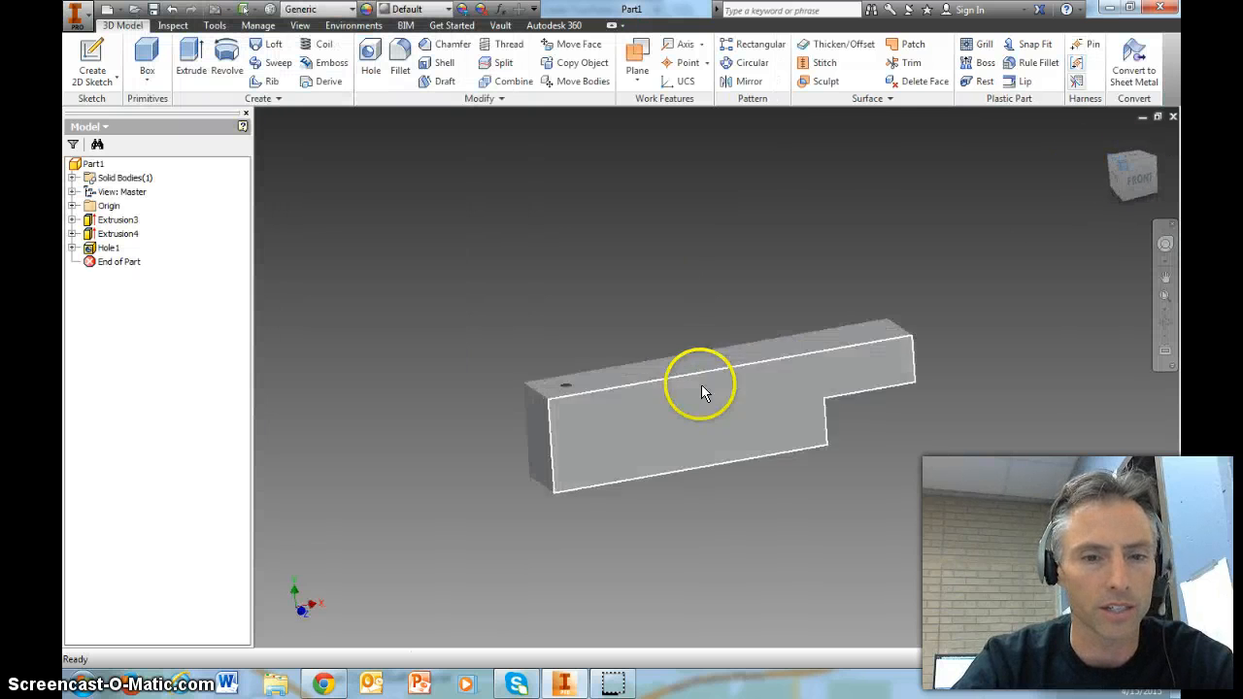
click(448, 11)
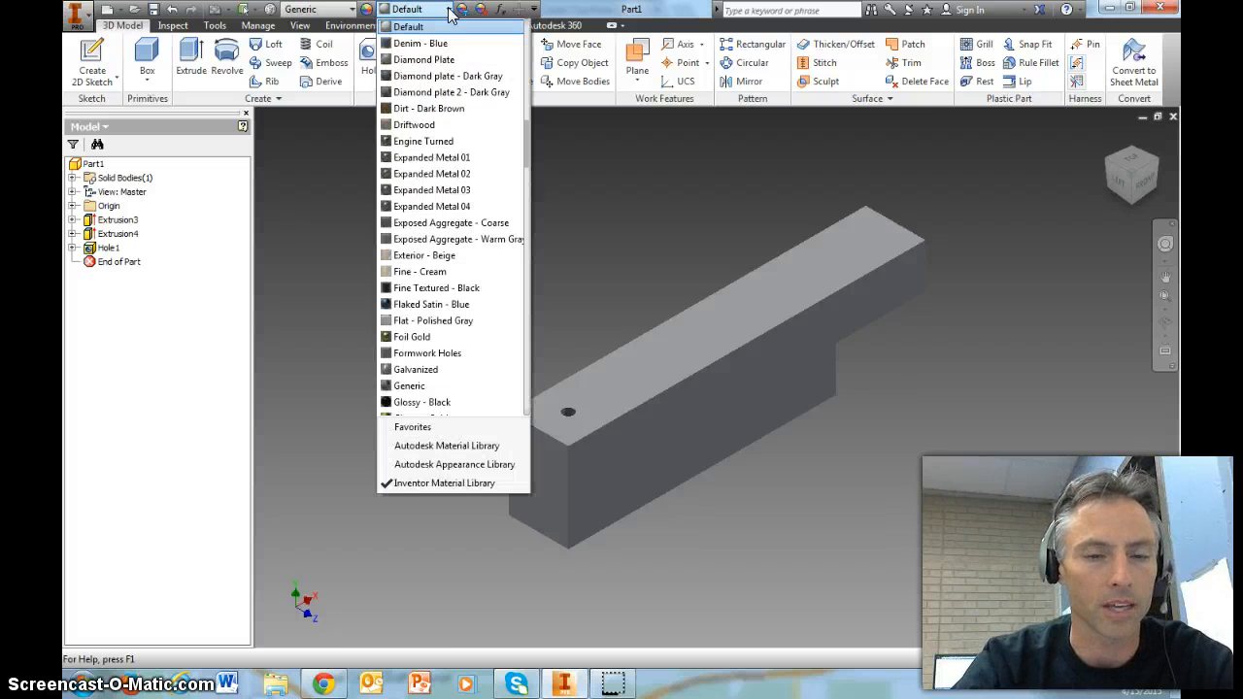
scroll(428, 126, up, 3)
scroll(427, 126, up, 4)
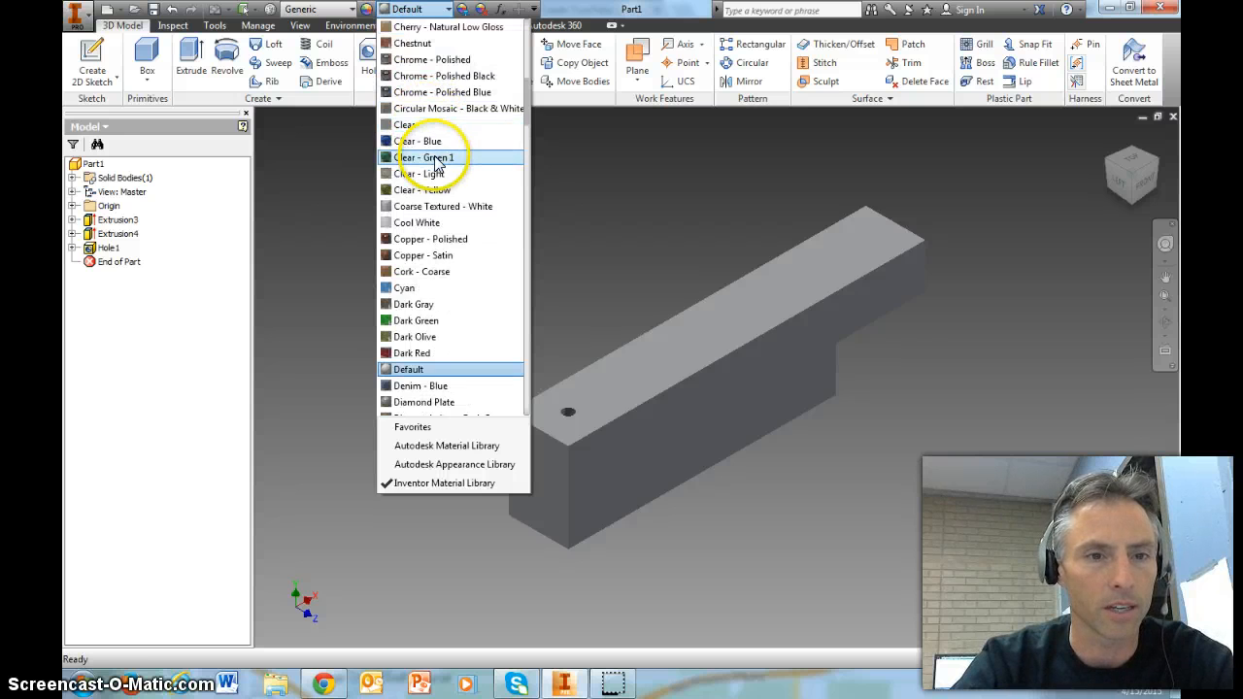
click(429, 141)
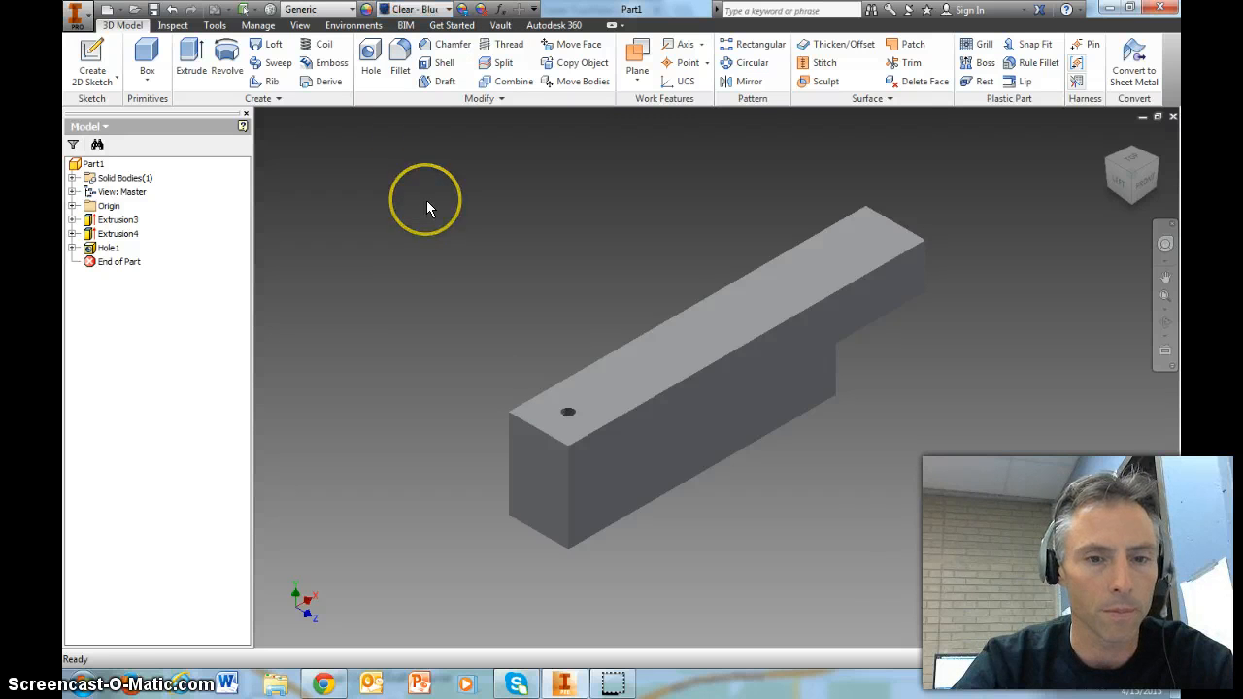
click(1151, 184)
scroll(533, 346, up, 4)
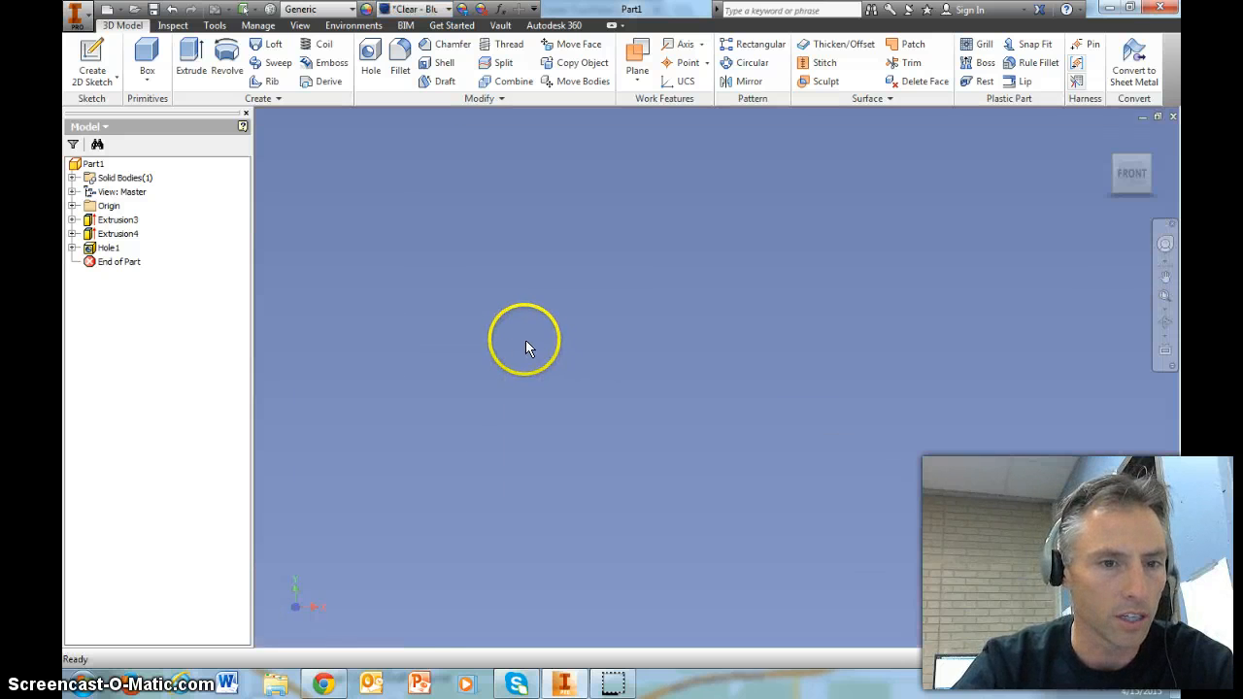
scroll(372, 365, down, 2)
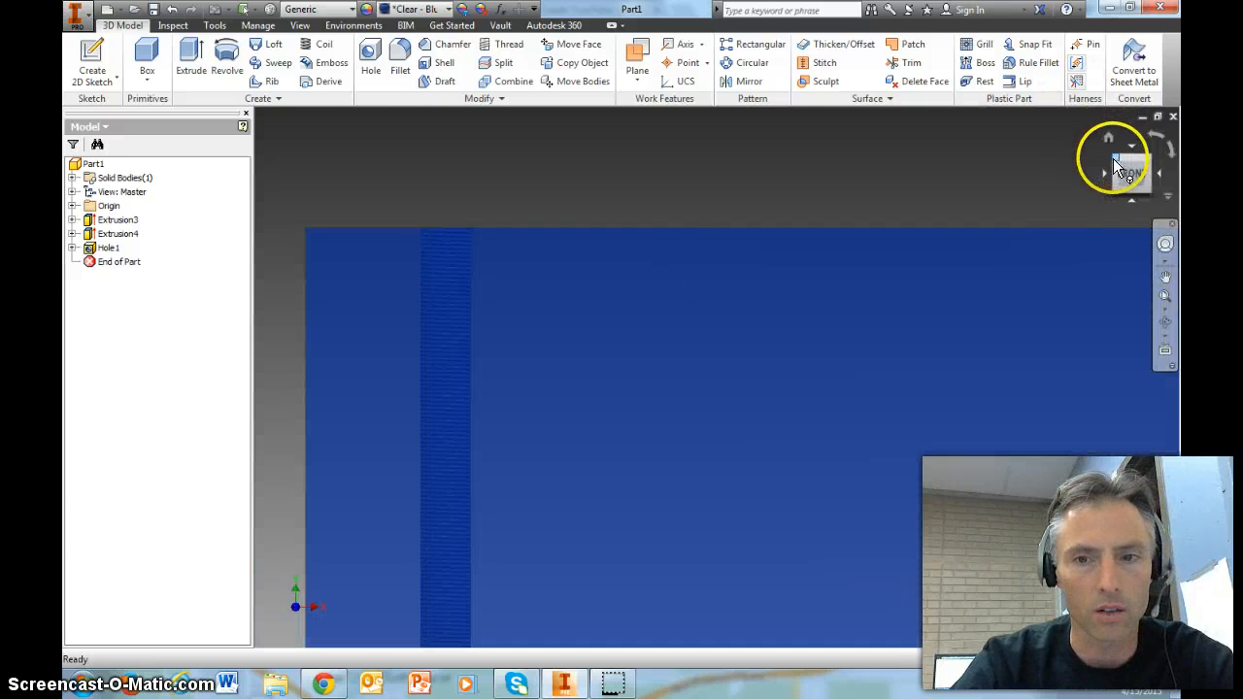
click(1113, 159)
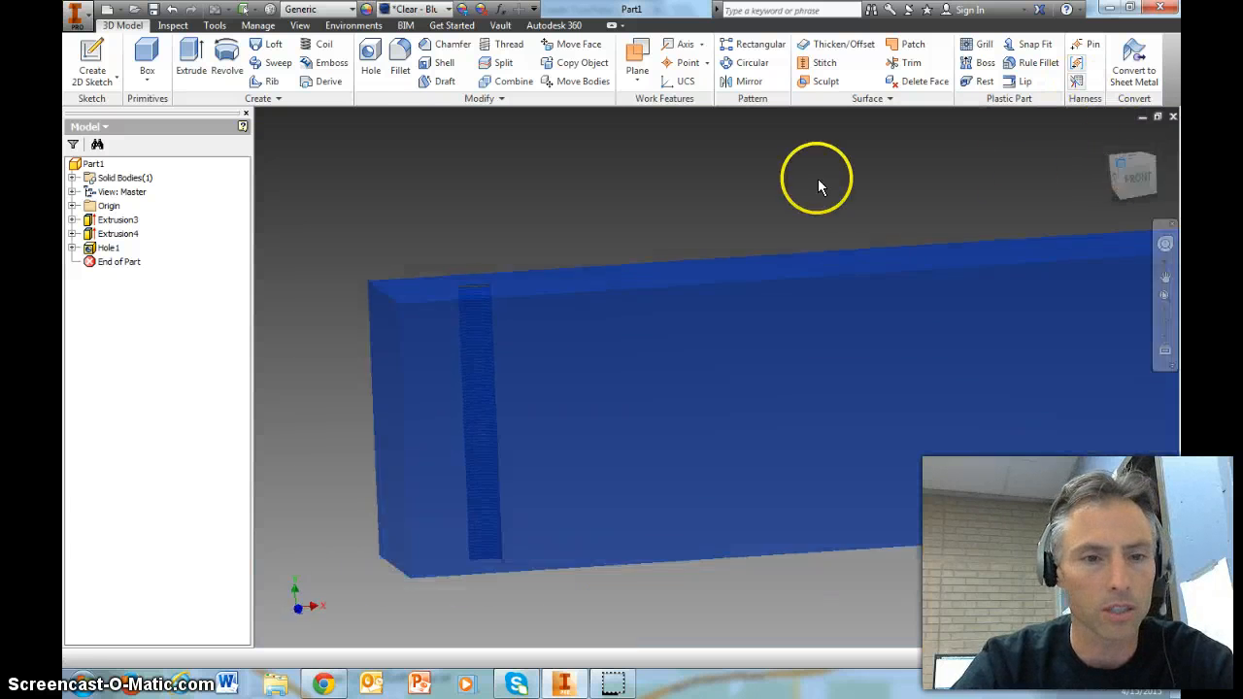
Step: Sketch a point on the block's top face, level with the tapped hole and about 2.1 in from the left edge
click(94, 60)
click(624, 374)
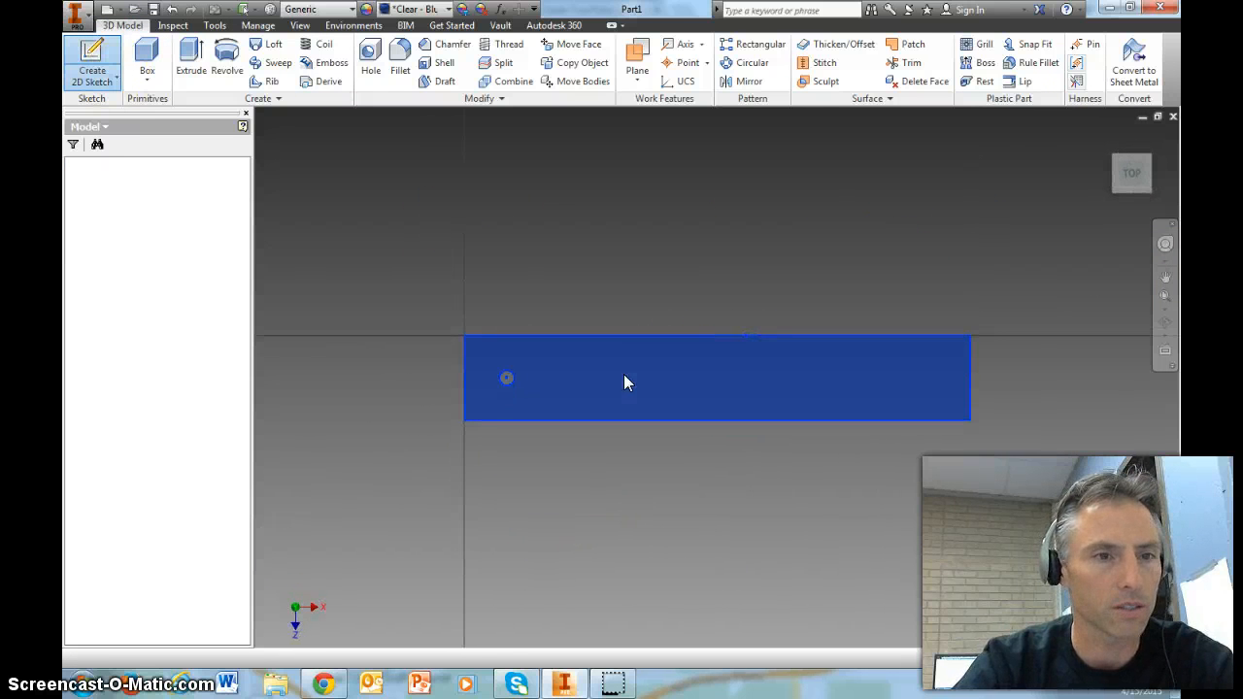
click(283, 82)
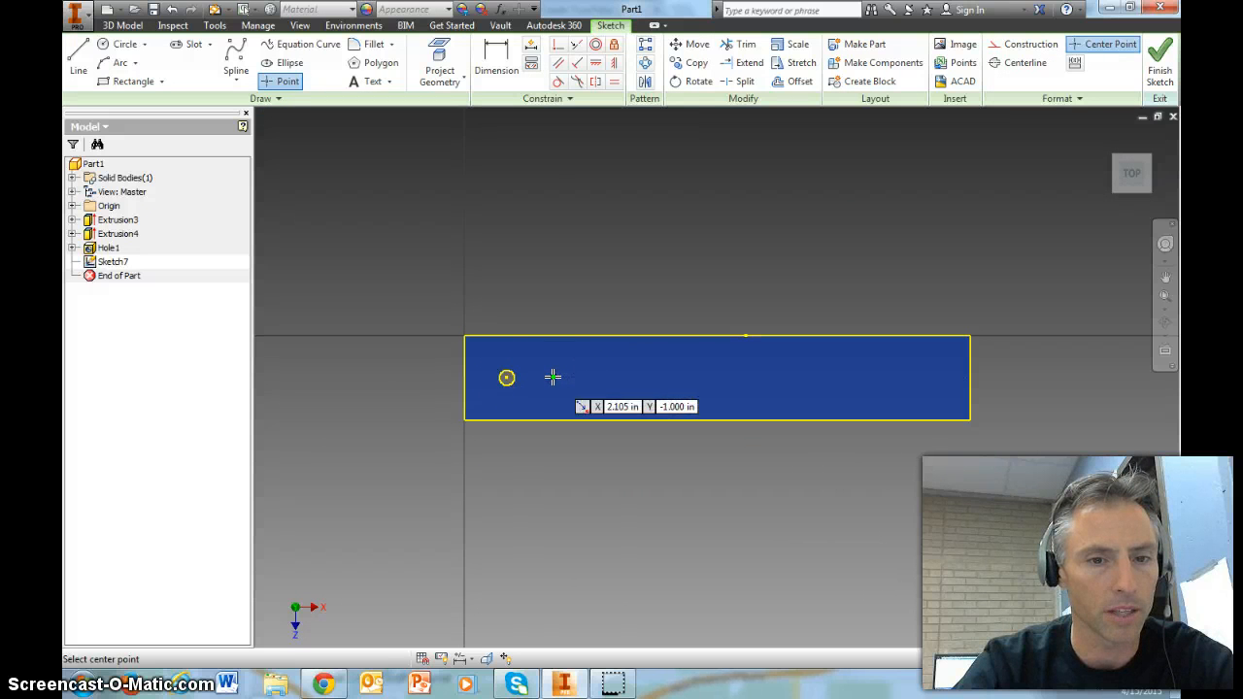
click(553, 377)
Step: Dimension the new point 1 in from the top face's back edge and 1 in from the tapped hole's center
click(496, 58)
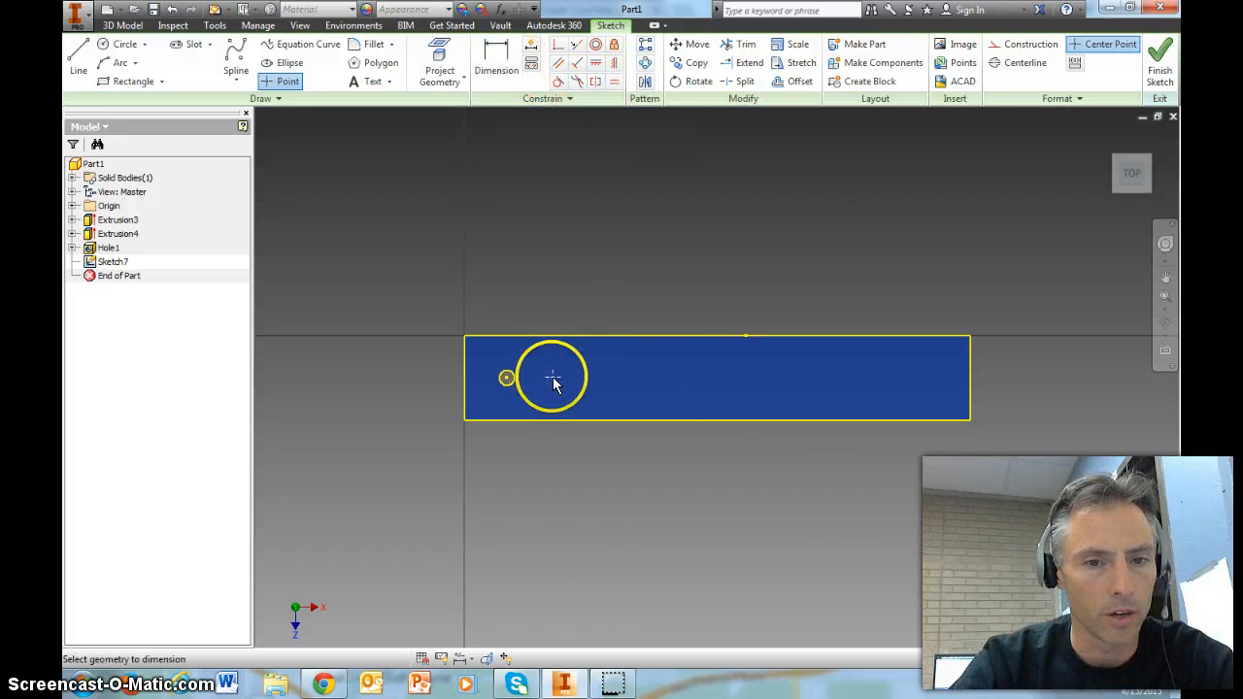
click(512, 336)
click(413, 357)
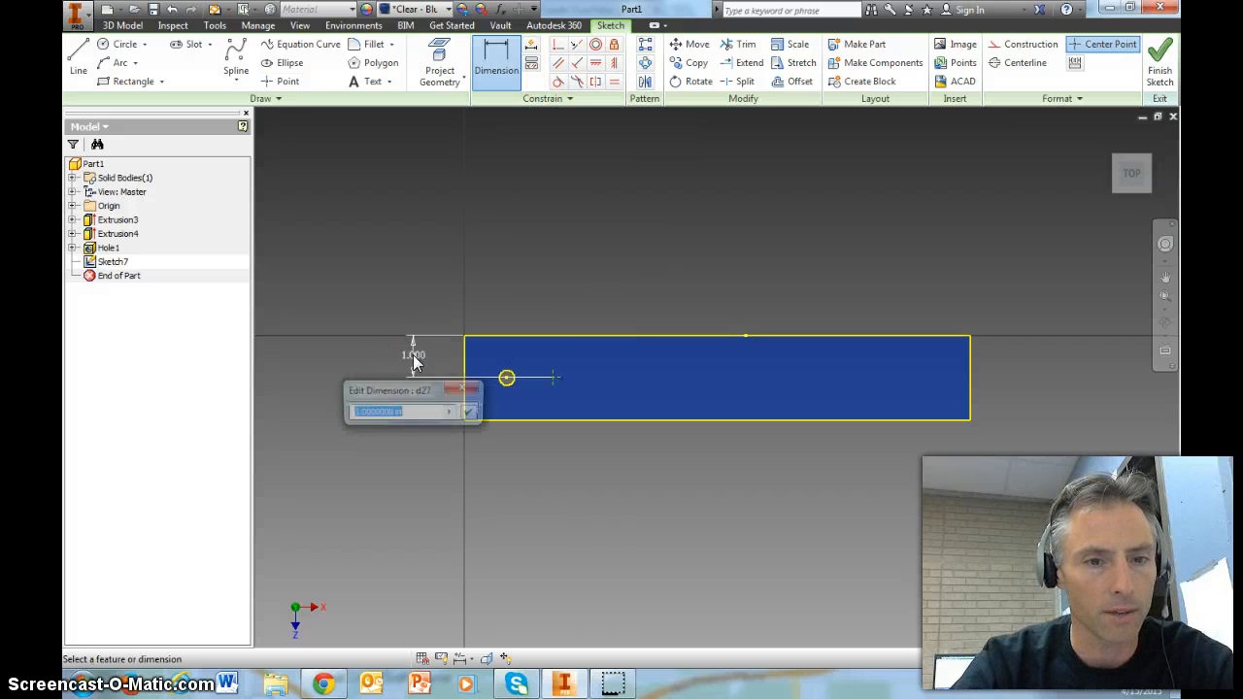
click(474, 412)
click(553, 378)
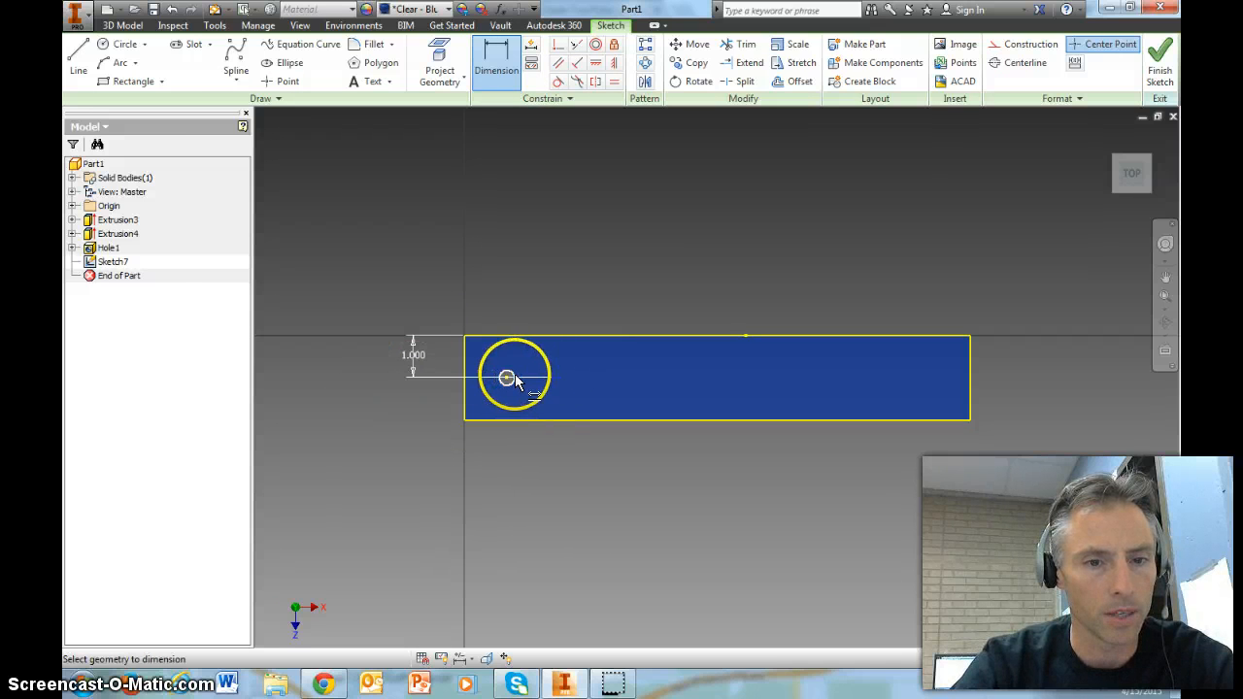
click(506, 378)
click(523, 290)
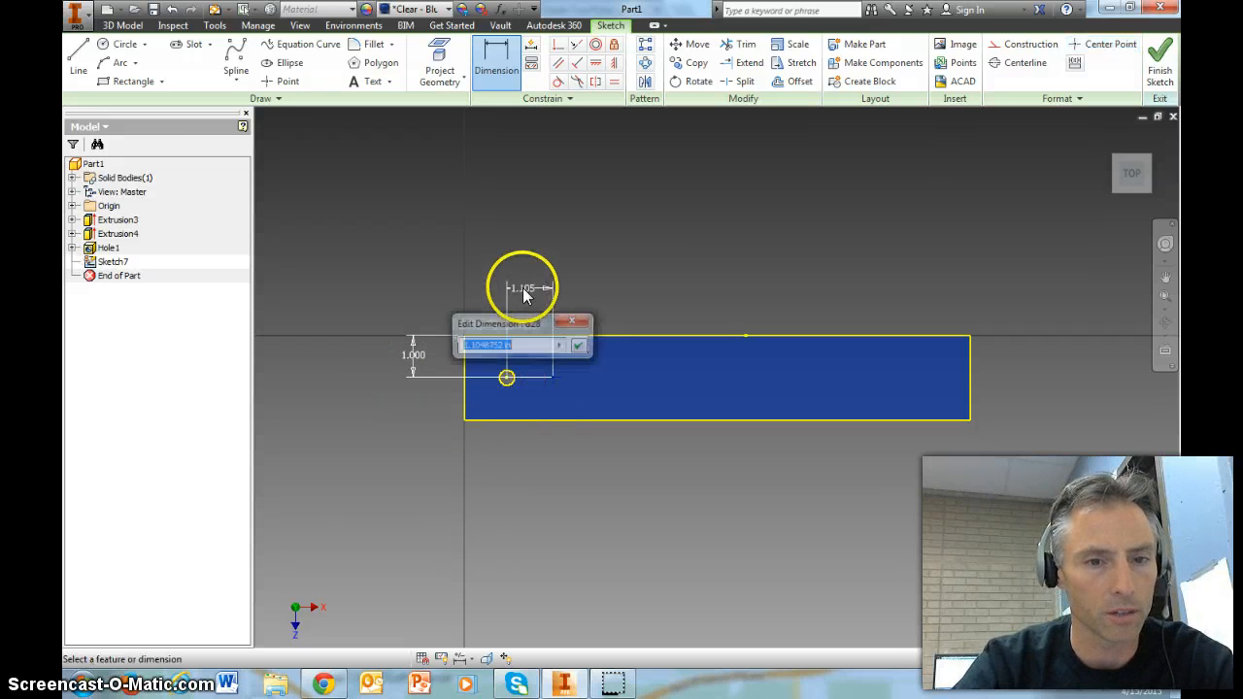
text(1)
key(Return)
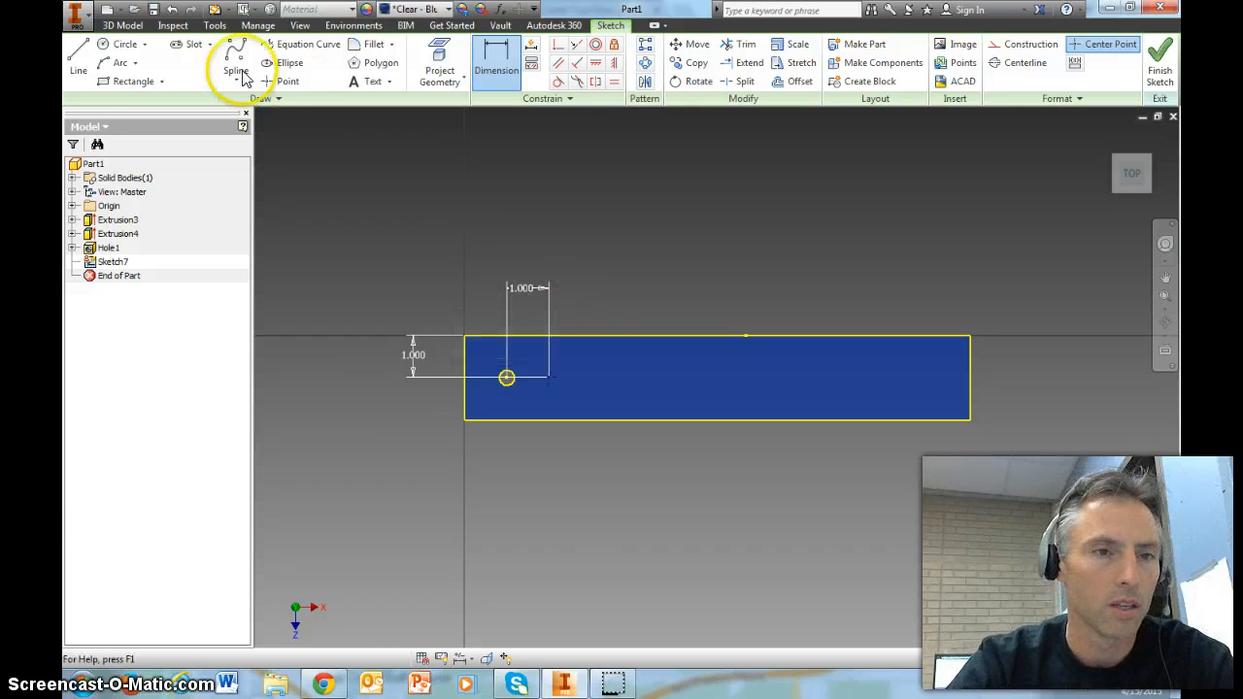
Step: Start a Hole feature at the new point as a simple, unthreaded hole with Distance termination, viewed from the front
click(122, 25)
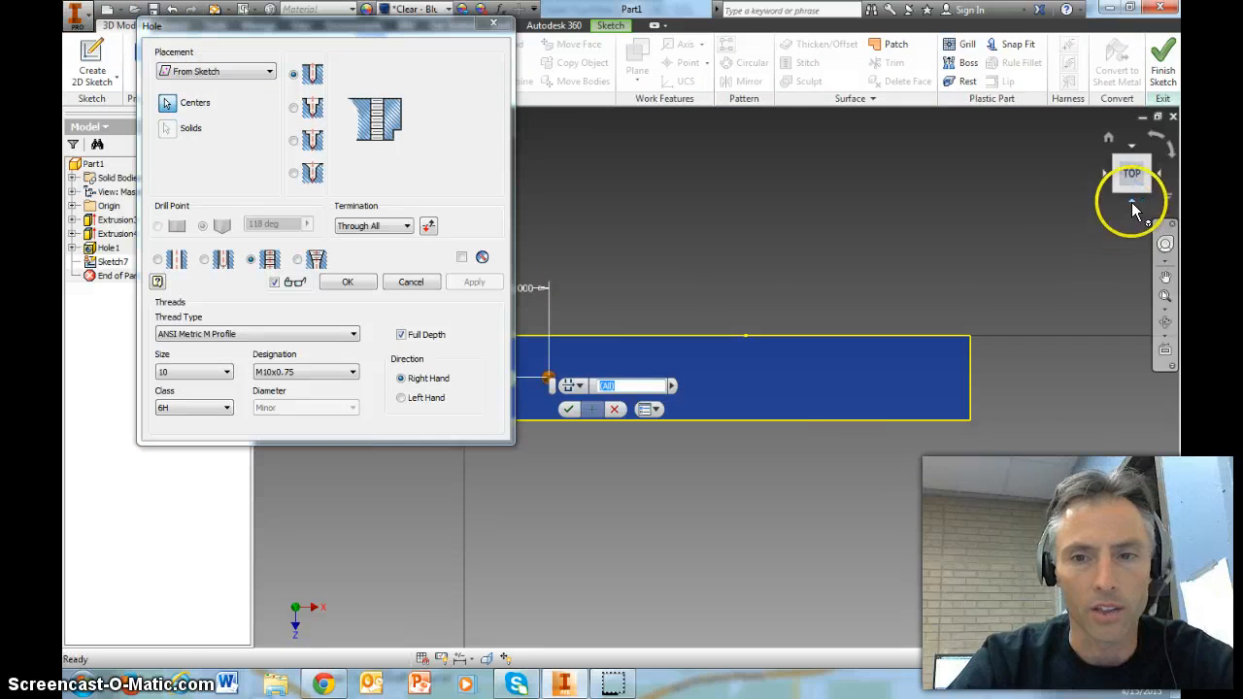
click(1133, 194)
scroll(583, 374, up, 3)
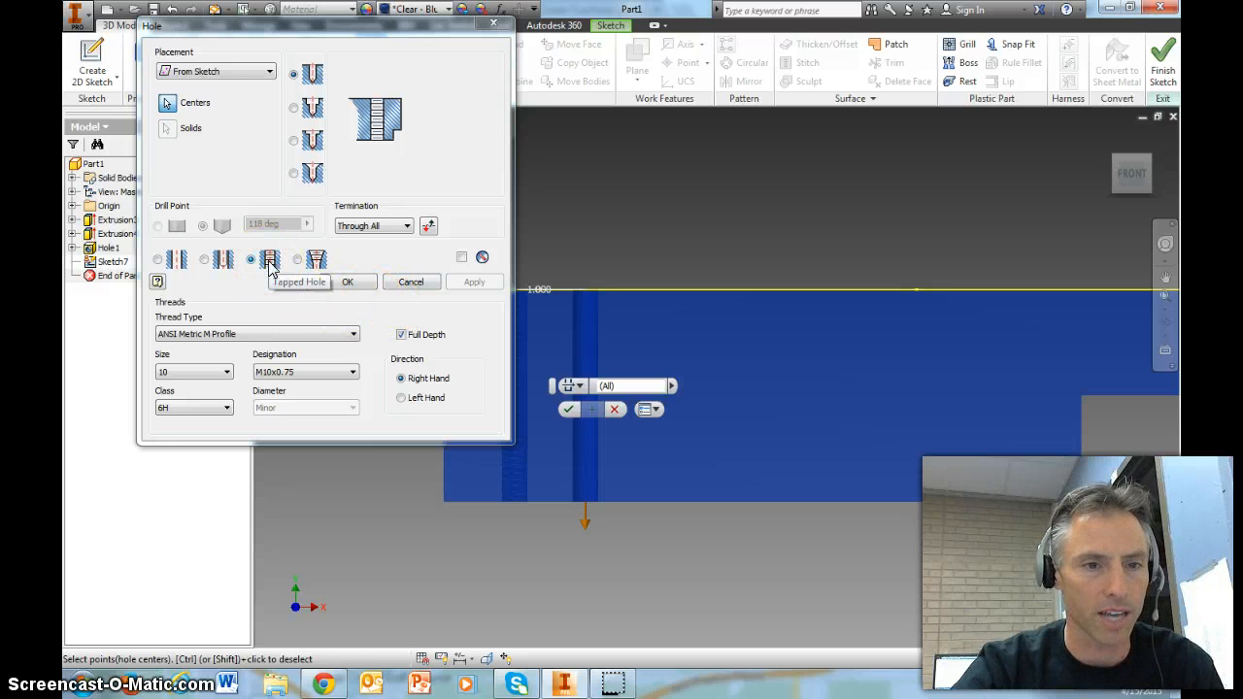
click(159, 262)
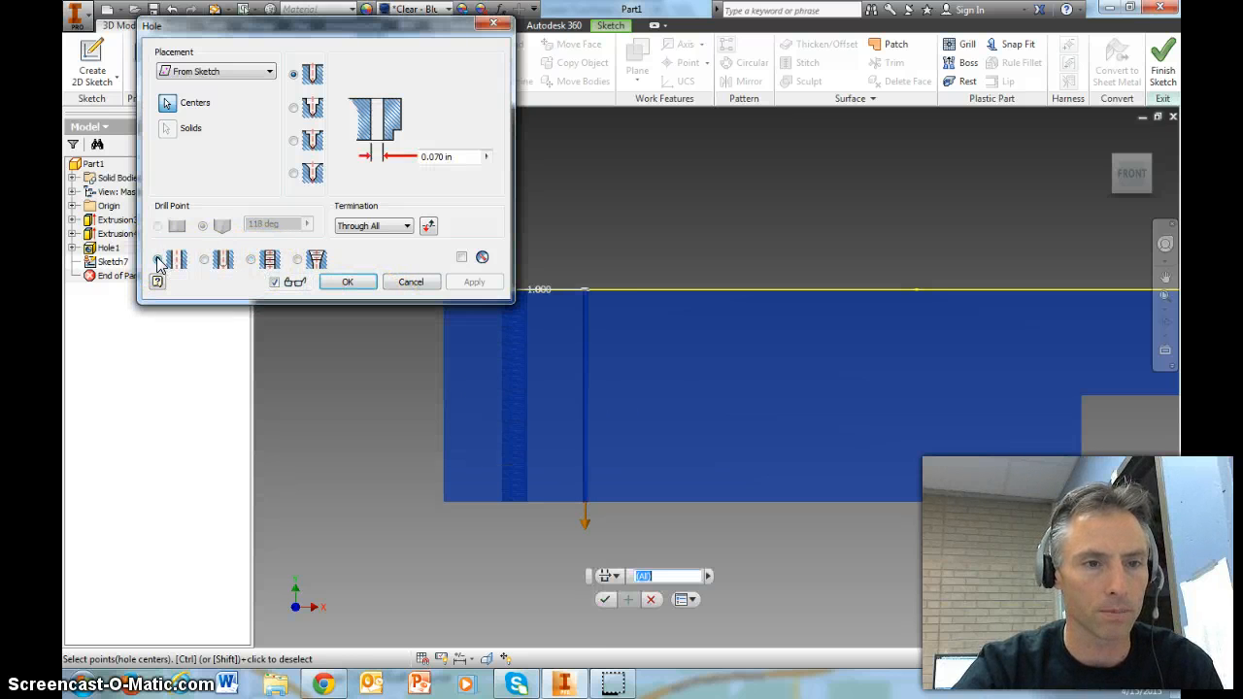
click(389, 227)
click(396, 242)
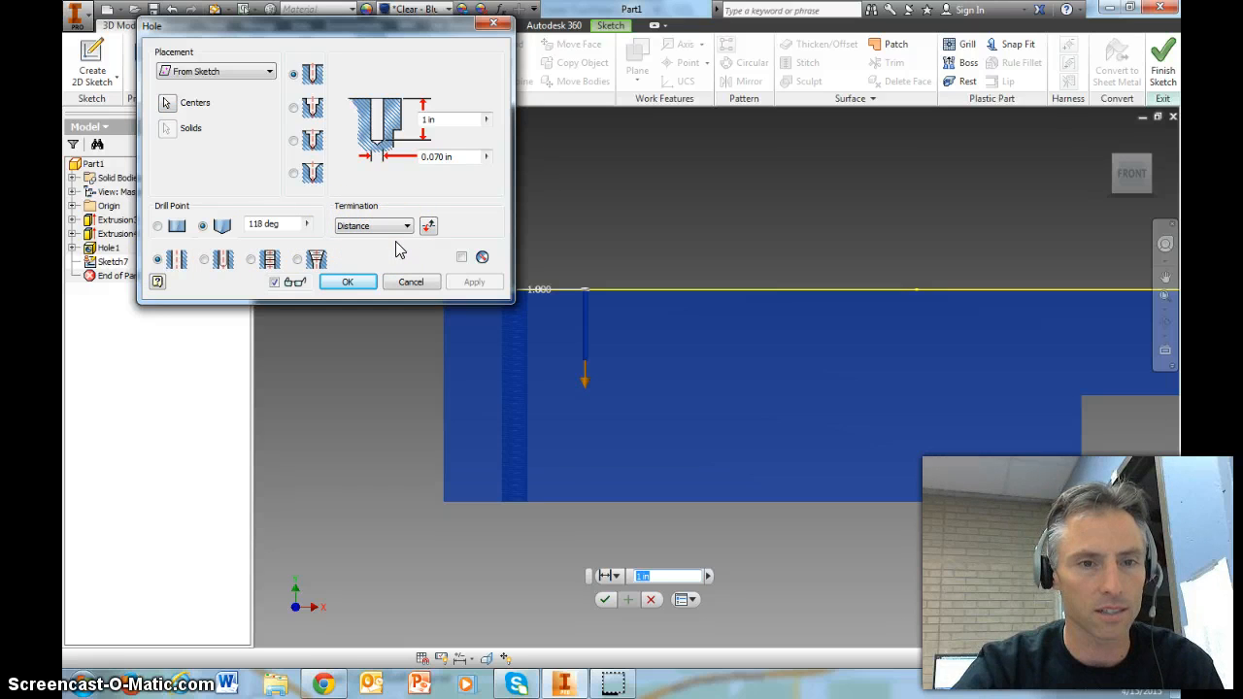
Step: Create the hole with a 0.5 in diameter, 0.75 in depth and an angled 118 deg drill point
click(437, 157)
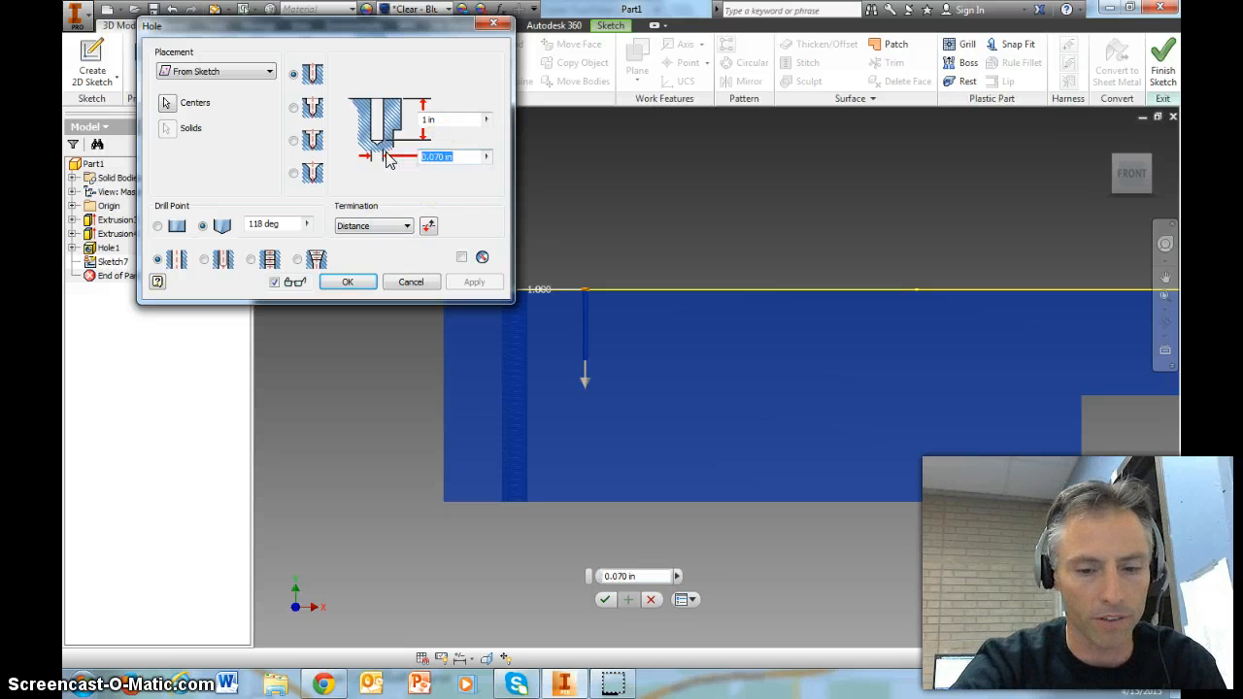
text(.5)
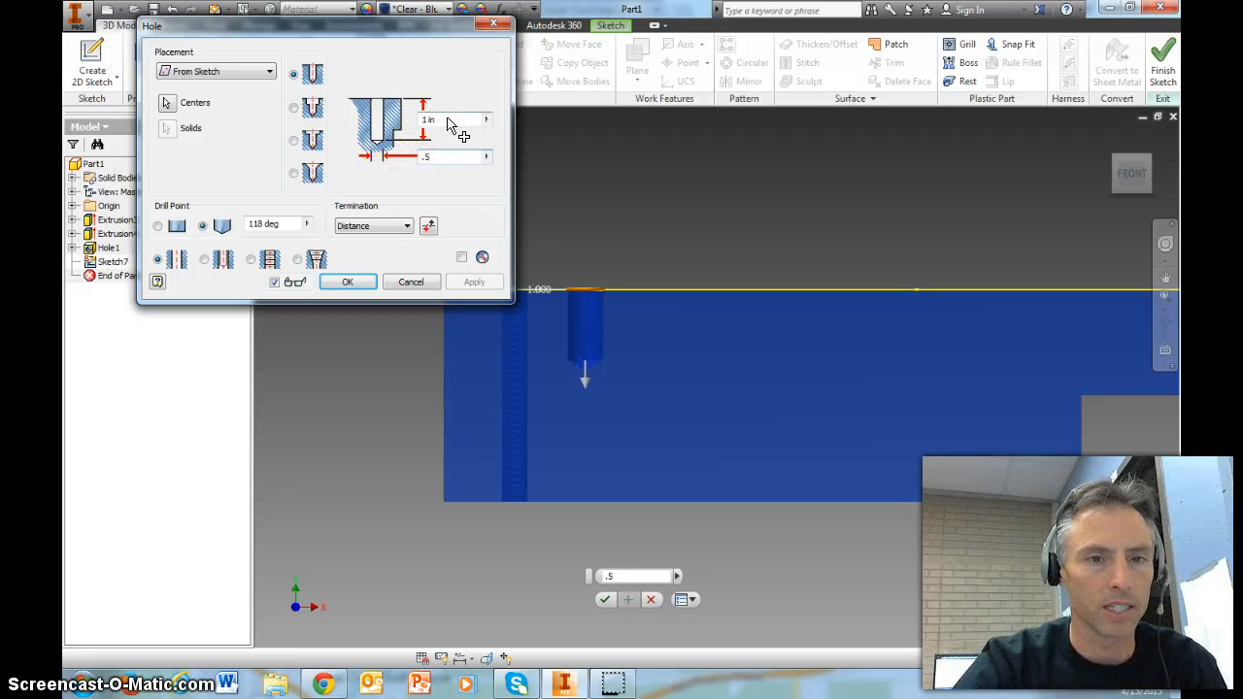
click(449, 118)
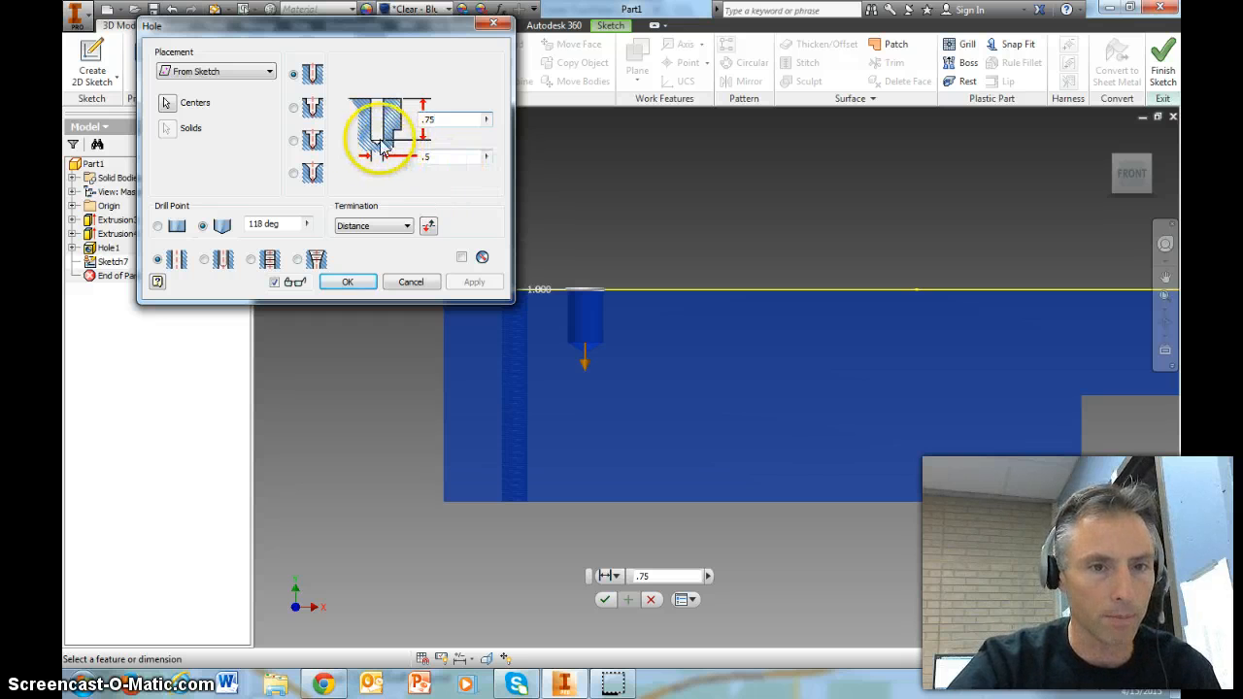
click(165, 228)
click(204, 227)
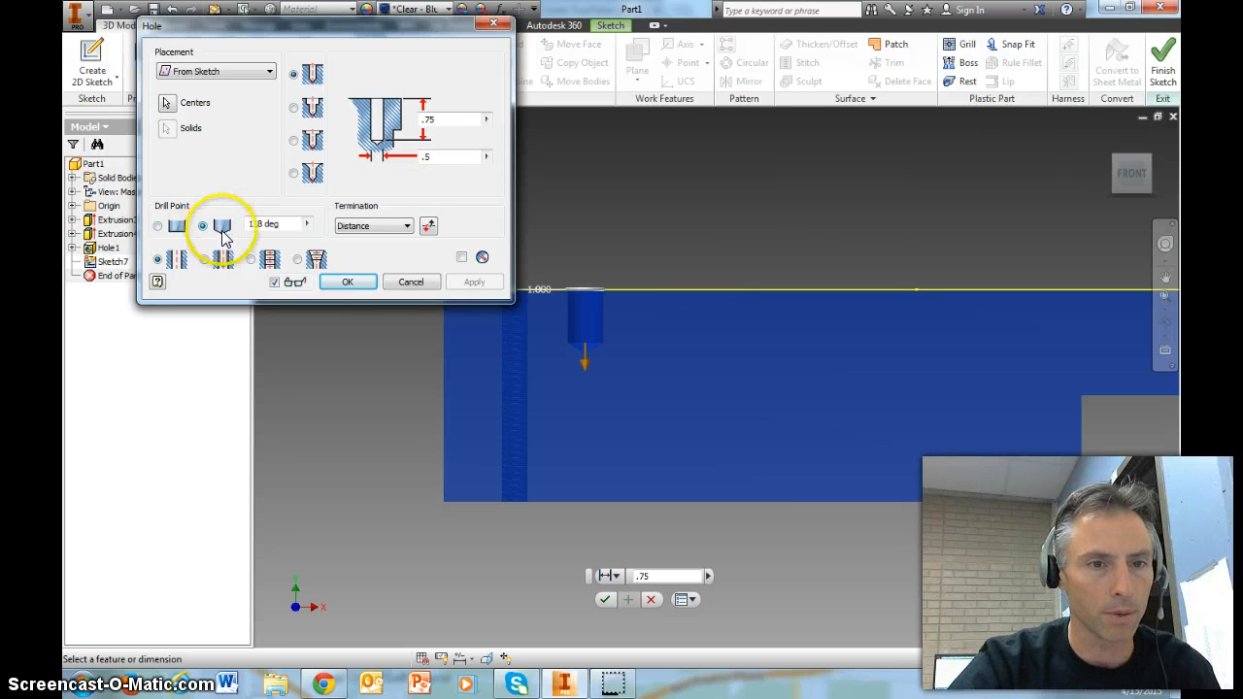
click(347, 282)
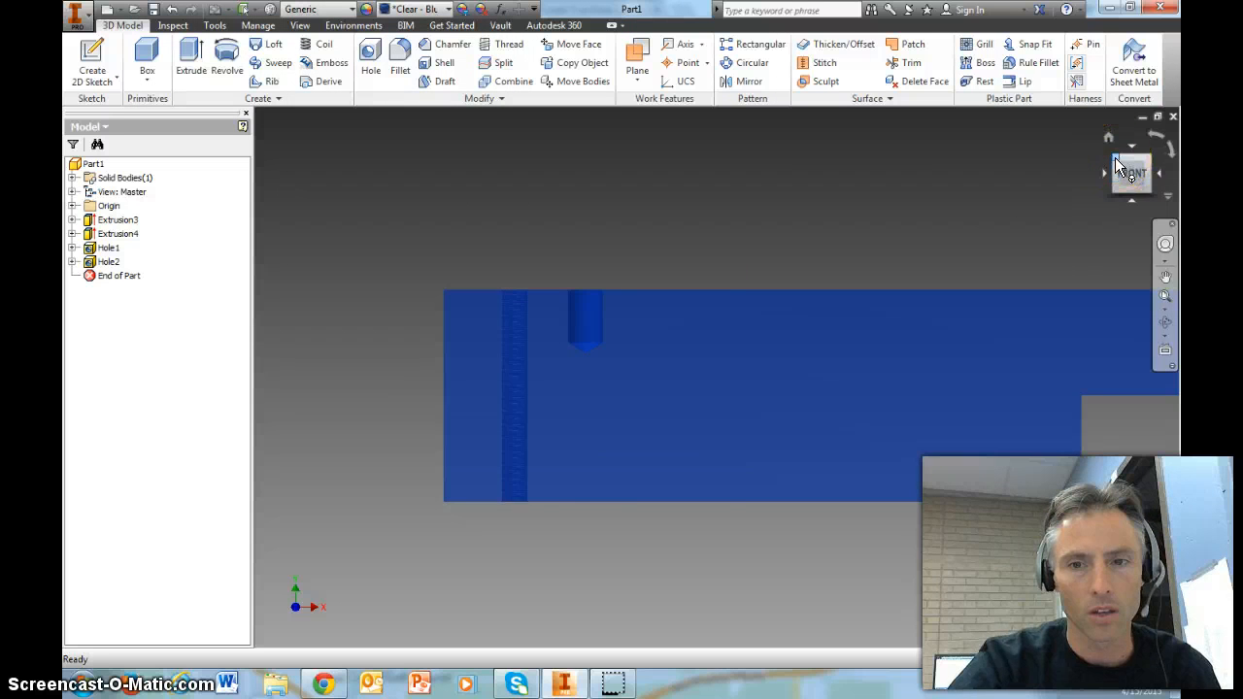
click(1115, 157)
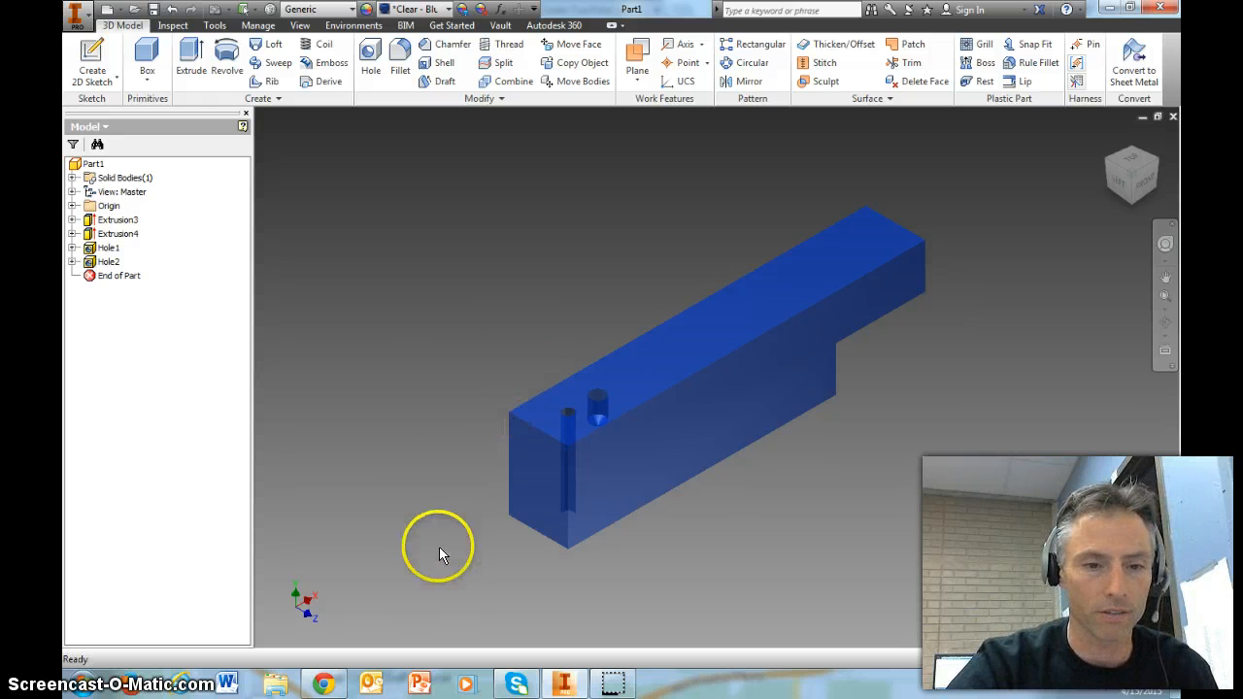
Step: Create the third hole with a 0.875 in diameter, 1.5 in depth and a flat drill point
mouse_move(619, 686)
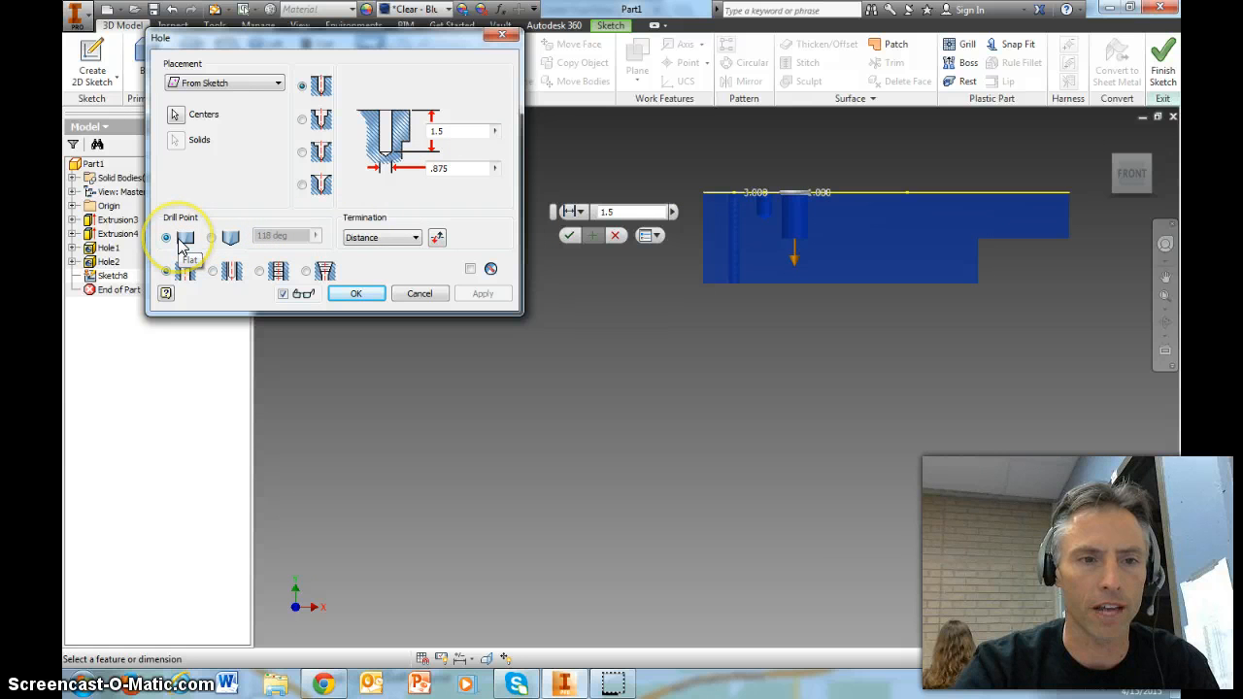
click(367, 294)
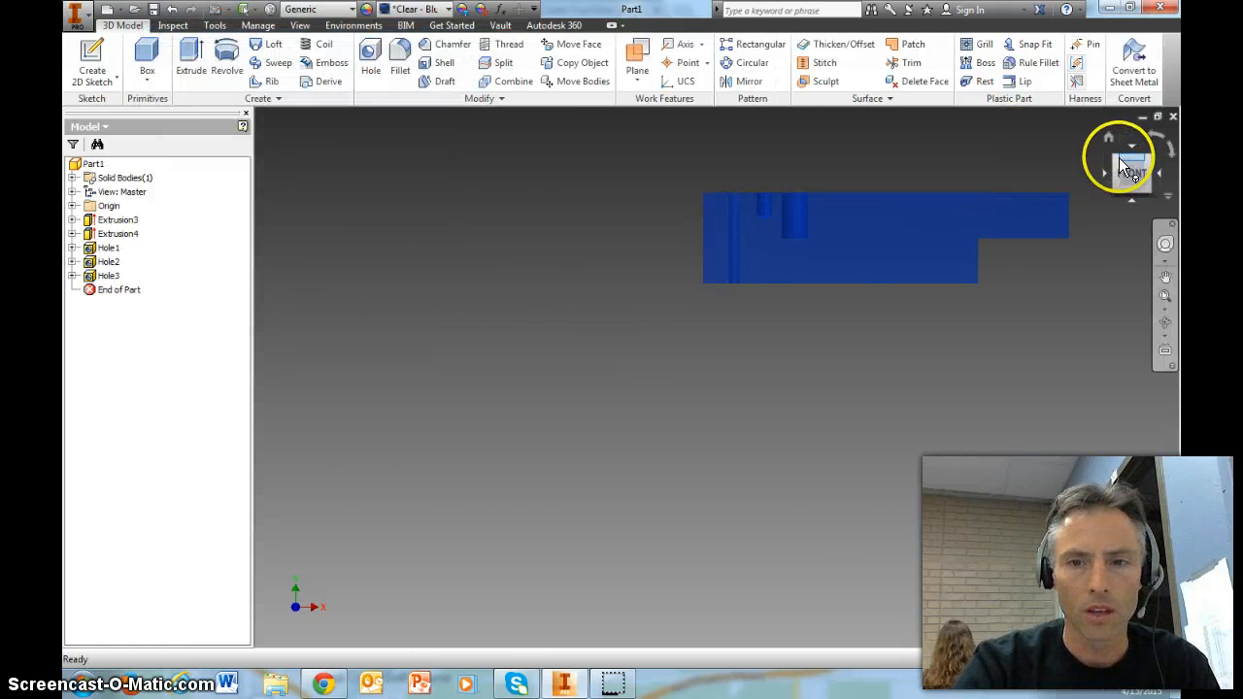
click(1119, 167)
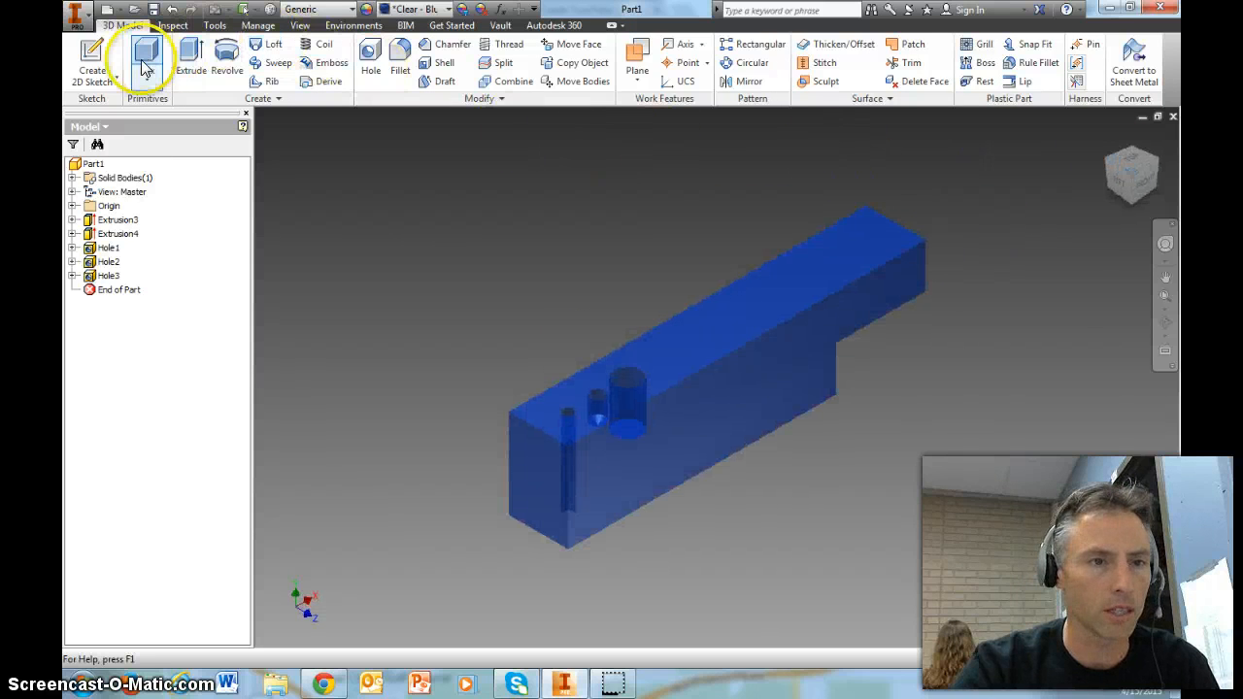
Step: Sketch a point on the block's top face, about 1.2 in beyond the third hole's center and 1 in from the back edge
click(92, 60)
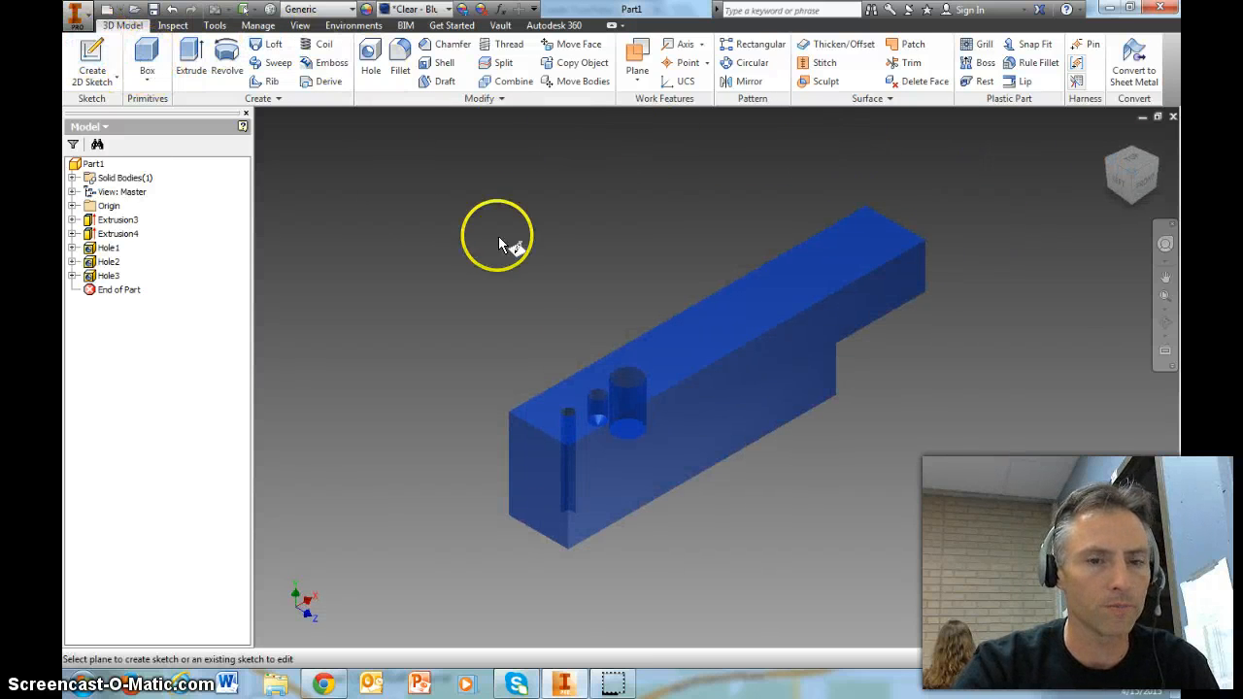
click(685, 340)
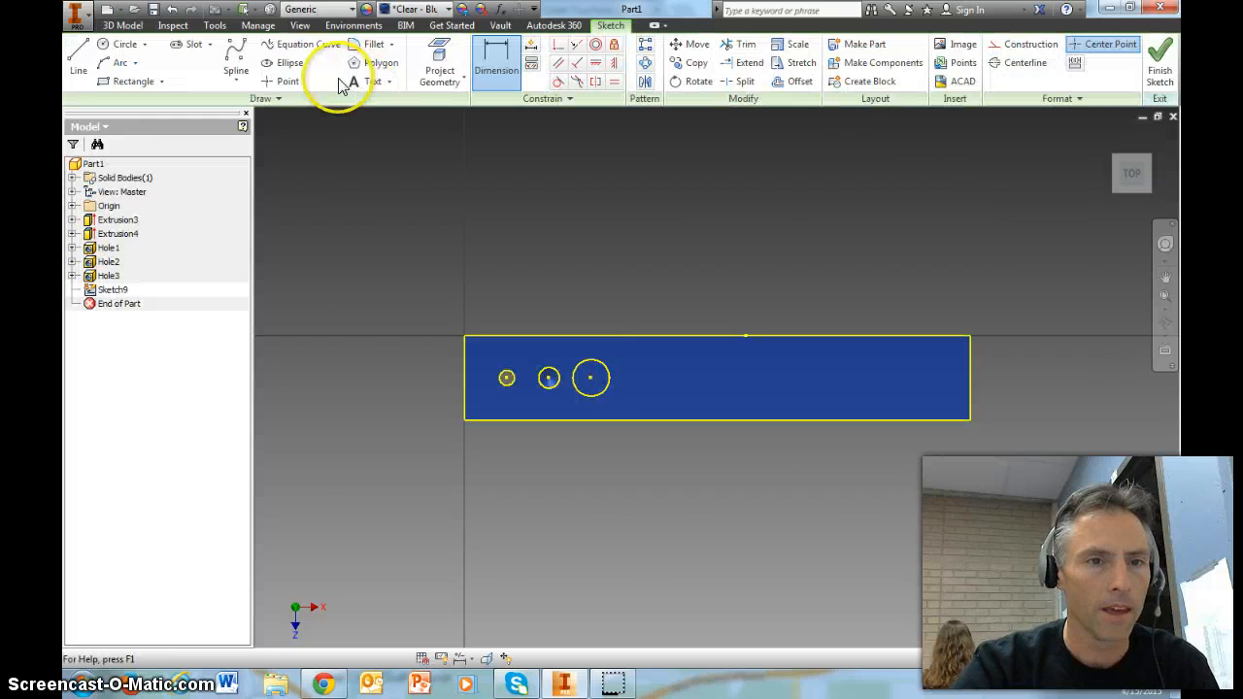
click(281, 81)
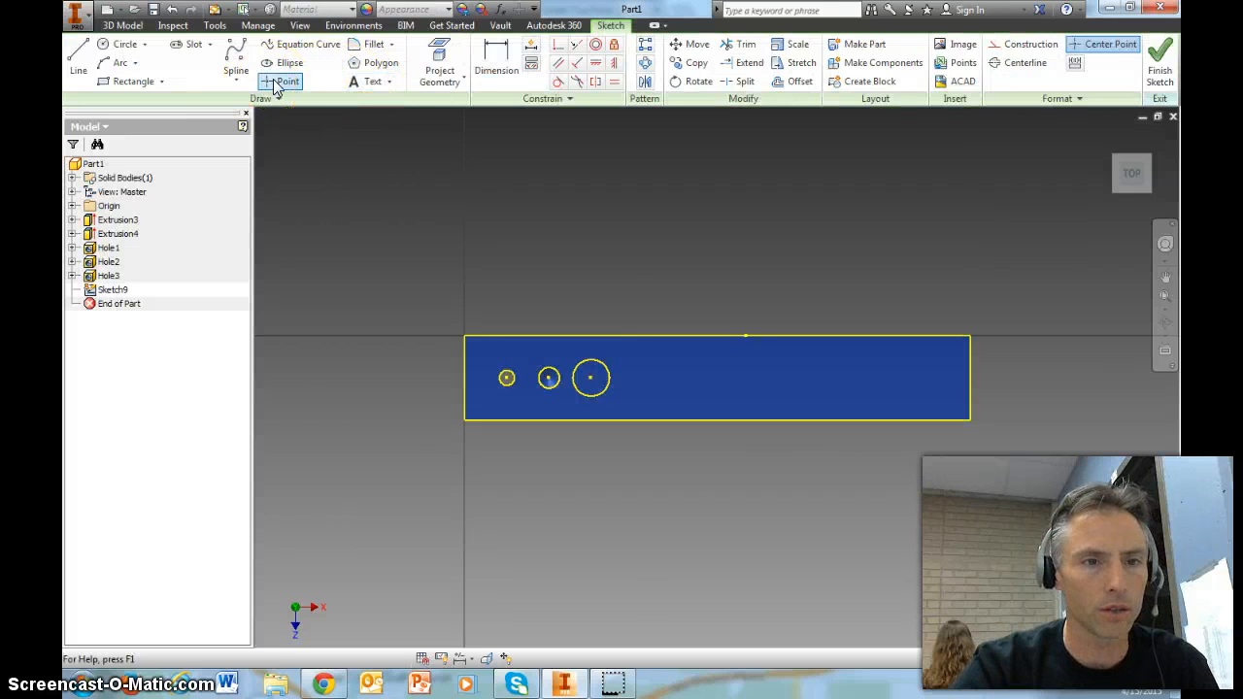
click(641, 379)
Step: Dimension the new point 1 in from the top face's back edge and 1 in from the third hole's center
click(495, 60)
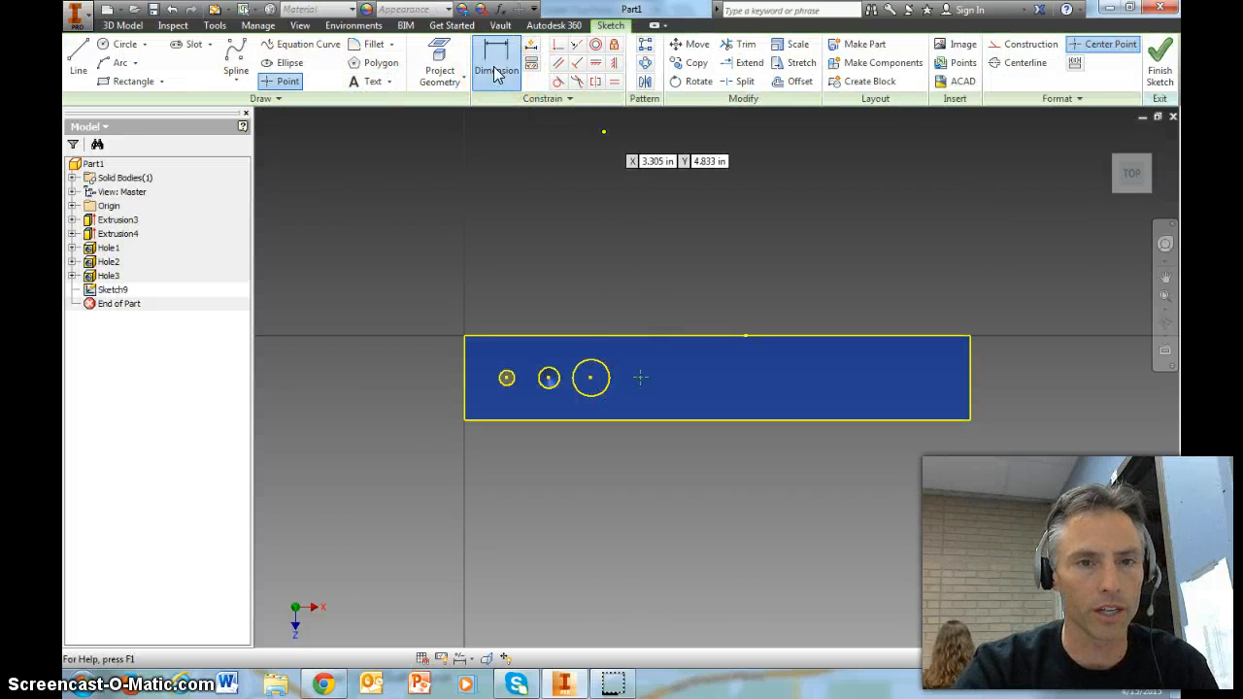
click(643, 337)
click(420, 357)
click(478, 418)
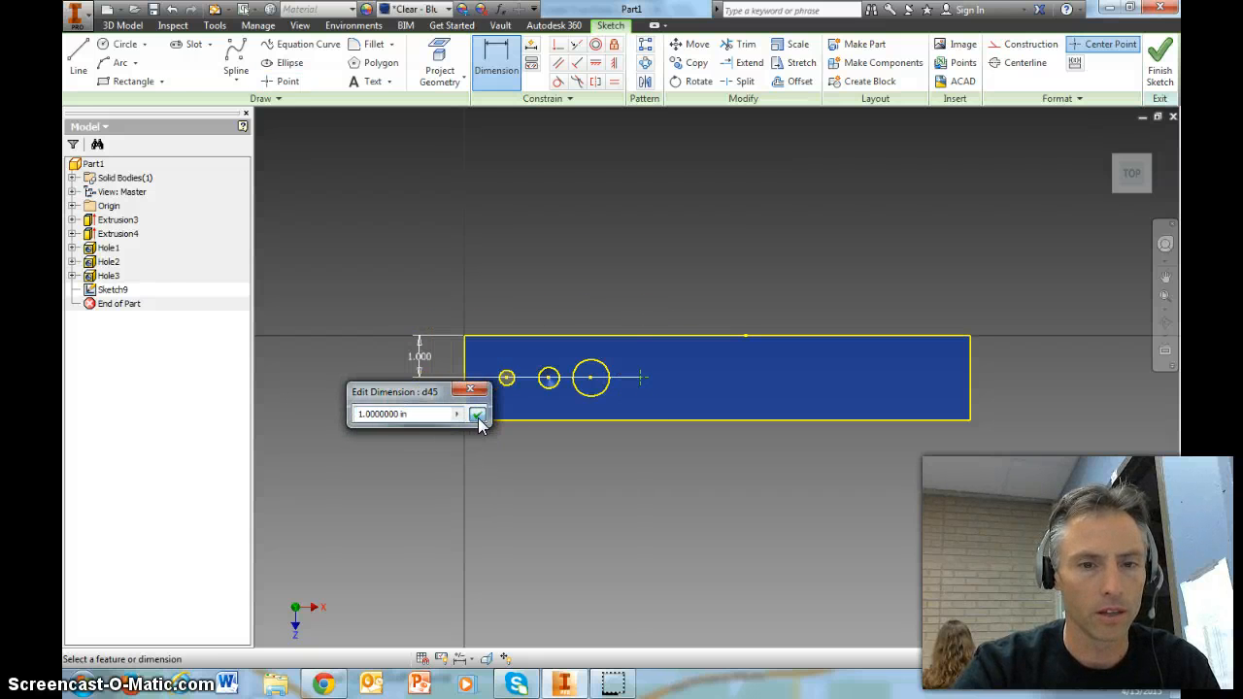
click(590, 383)
click(621, 295)
text(1)
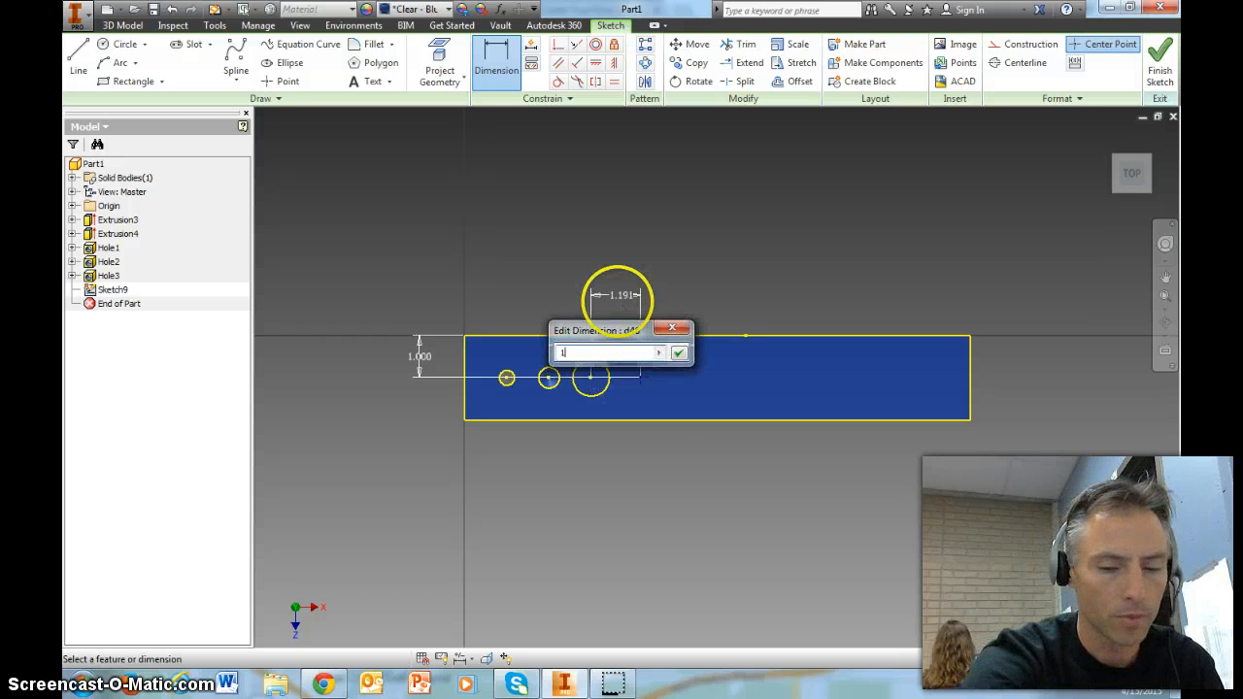
key(Return)
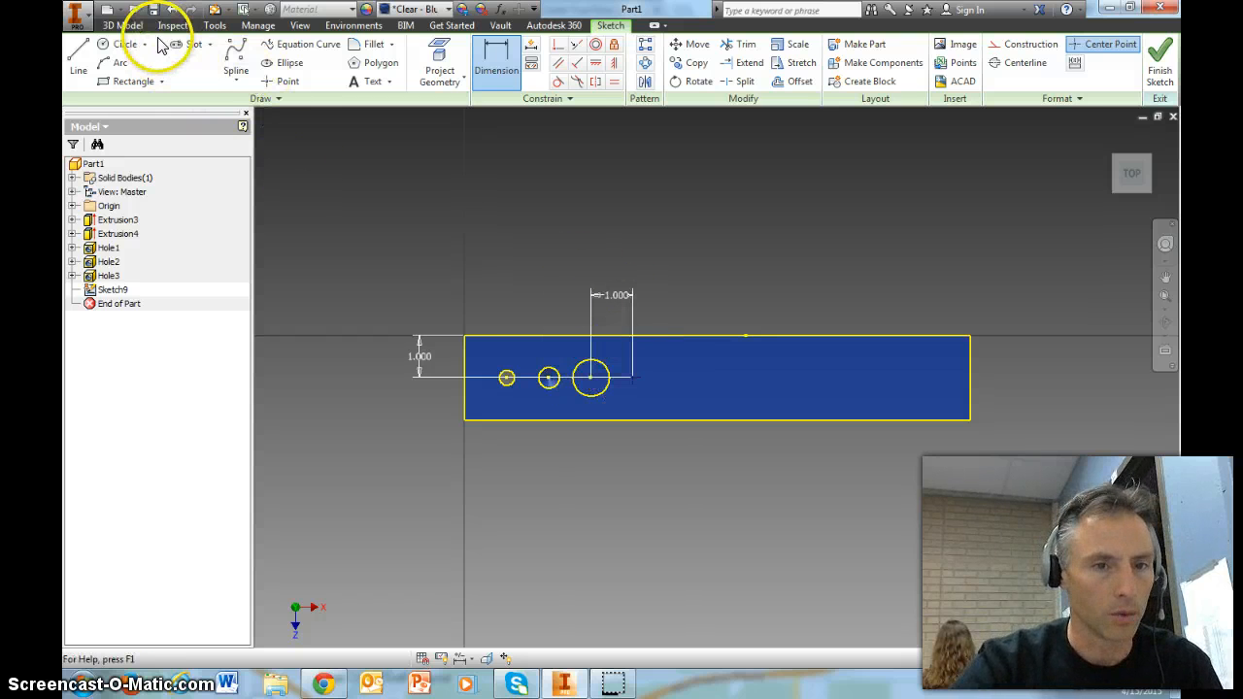
Step: Start a Hole feature at the new point as a counterbore hole
click(122, 25)
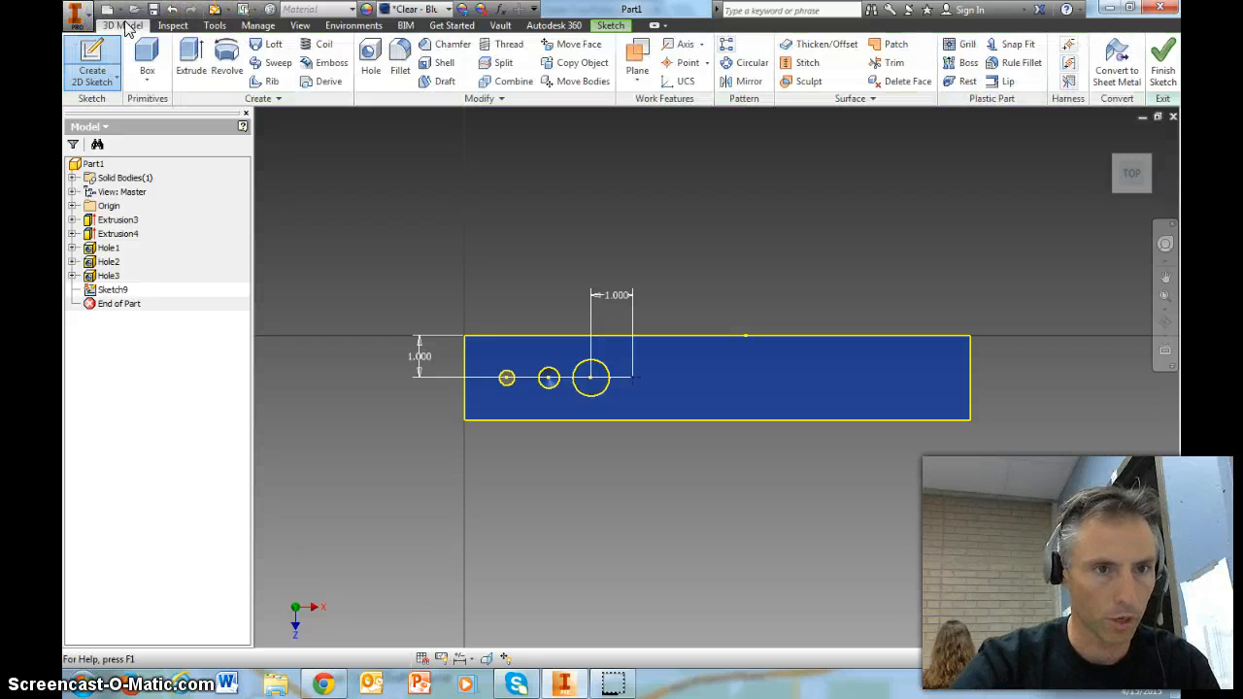
click(370, 62)
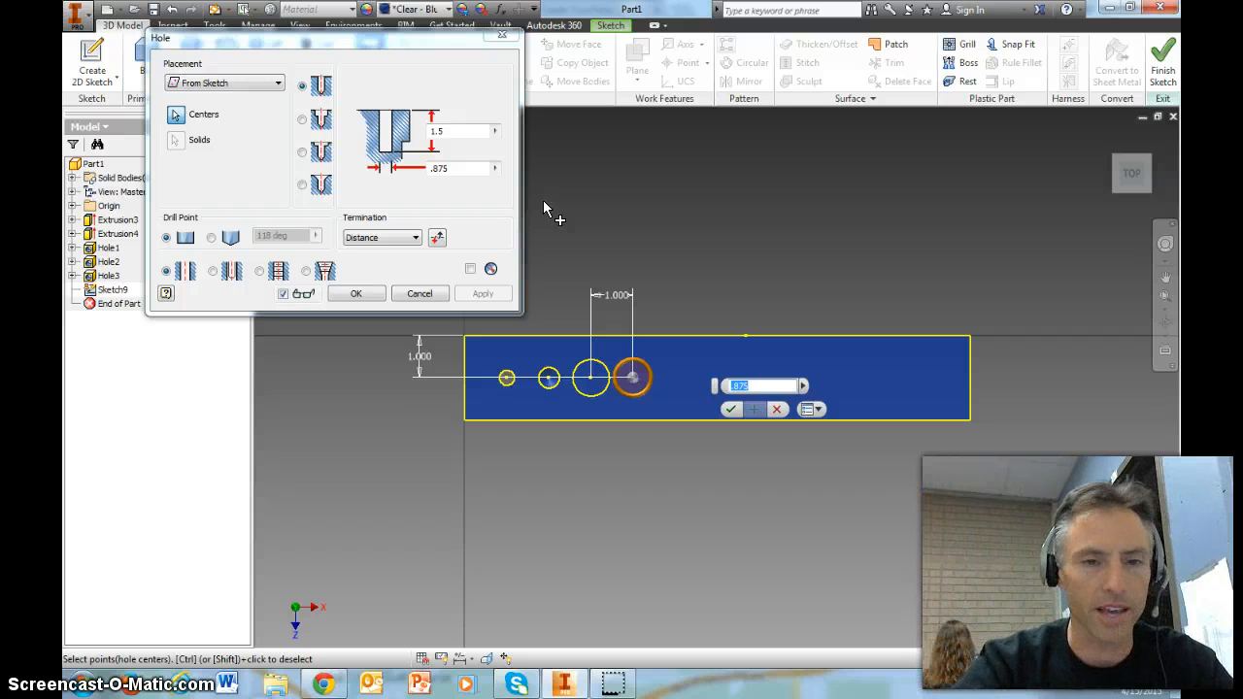
click(1130, 195)
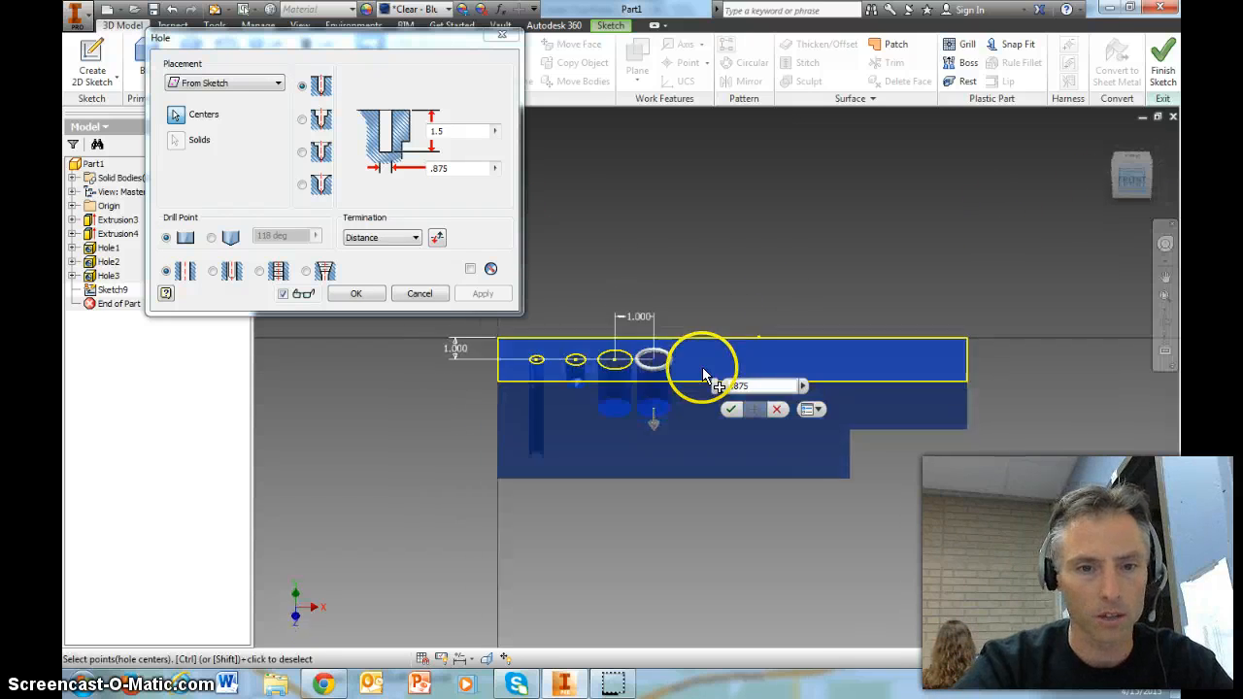
scroll(666, 364, up, 3)
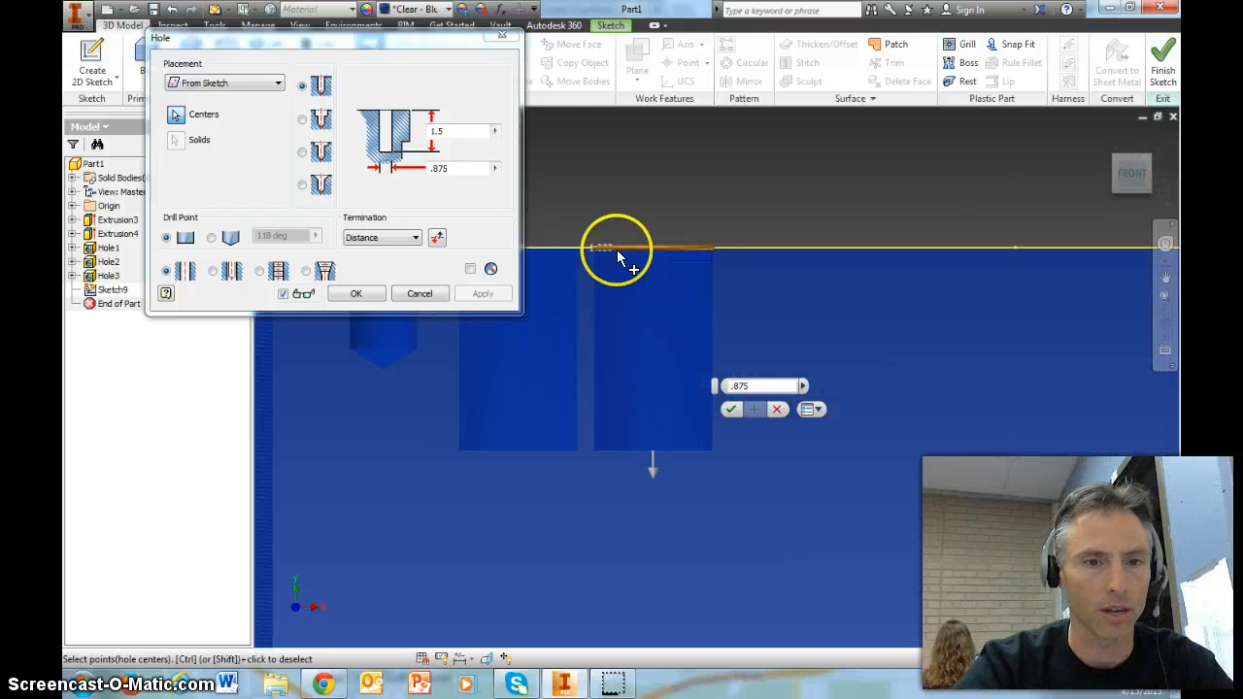
click(302, 120)
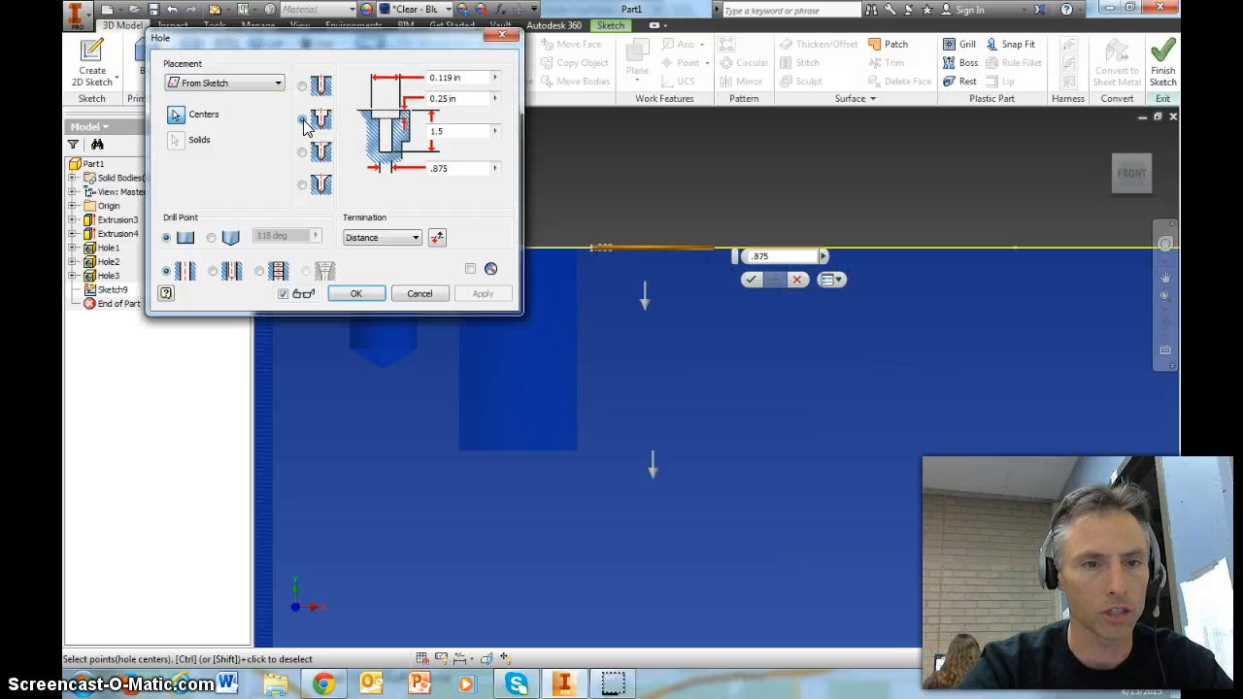
Step: Create the counterbore hole with a 0.5 in counterbore diameter, 0.25 in counterbore depth, 0.25 in hole diameter and 0.75 in depth
click(457, 76)
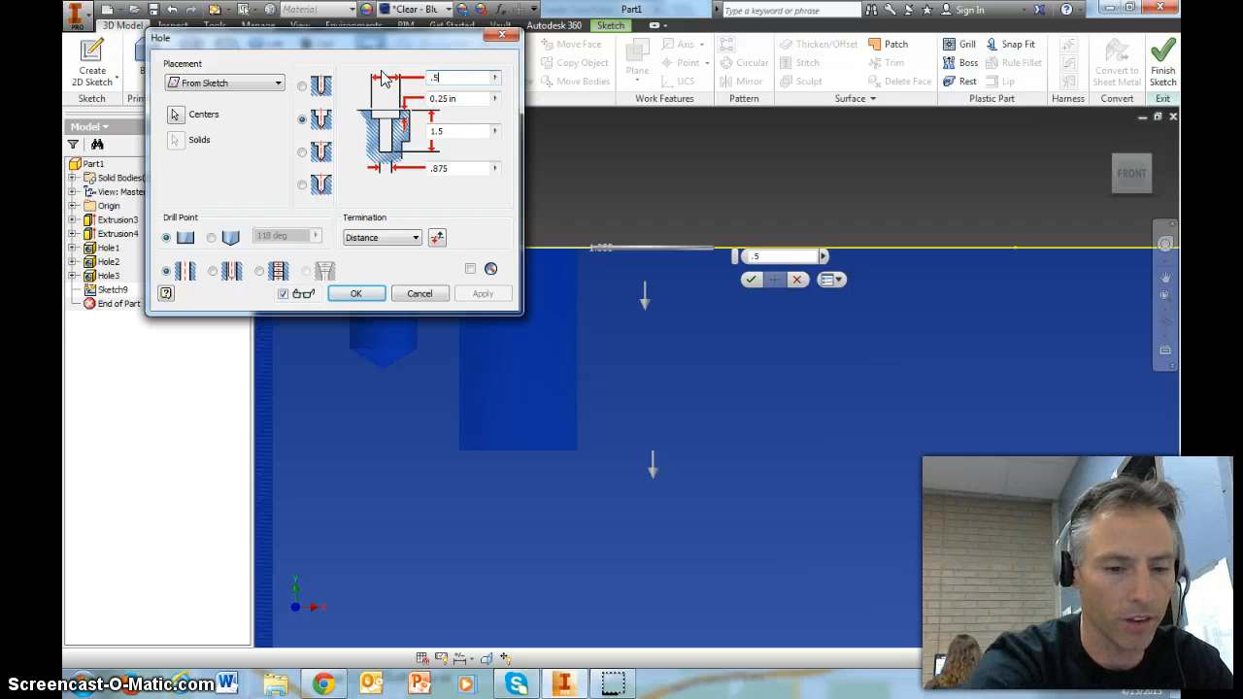
text(.5)
click(457, 97)
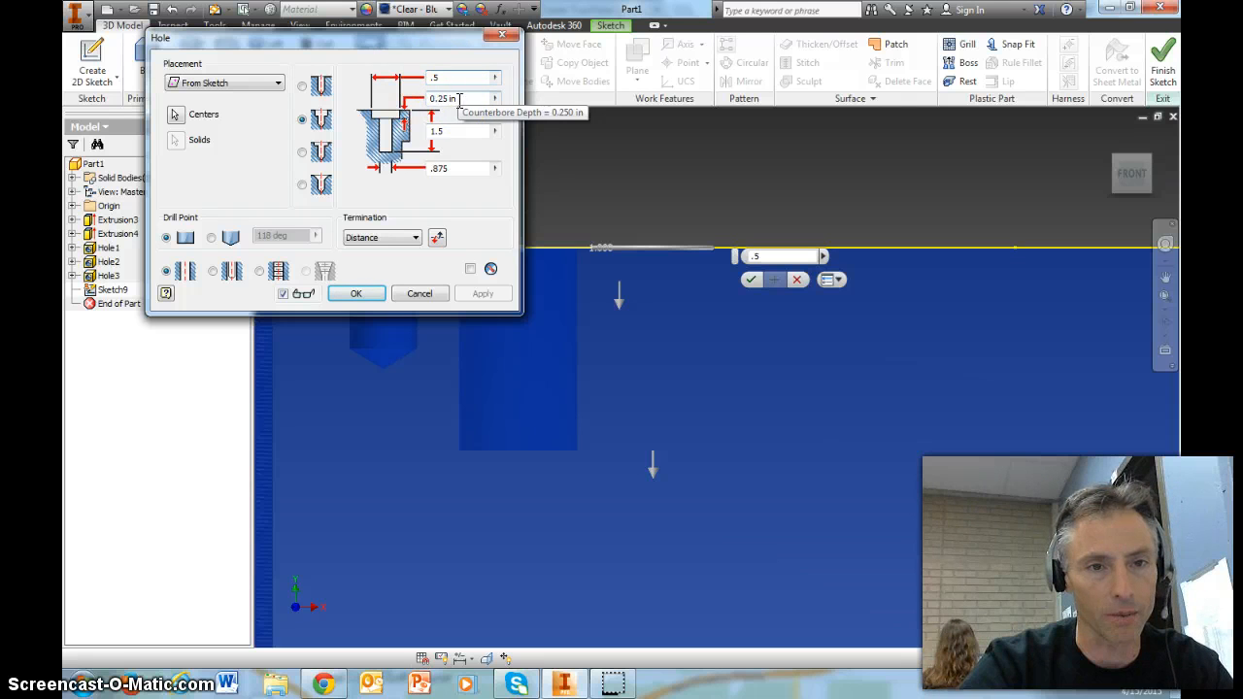
click(449, 167)
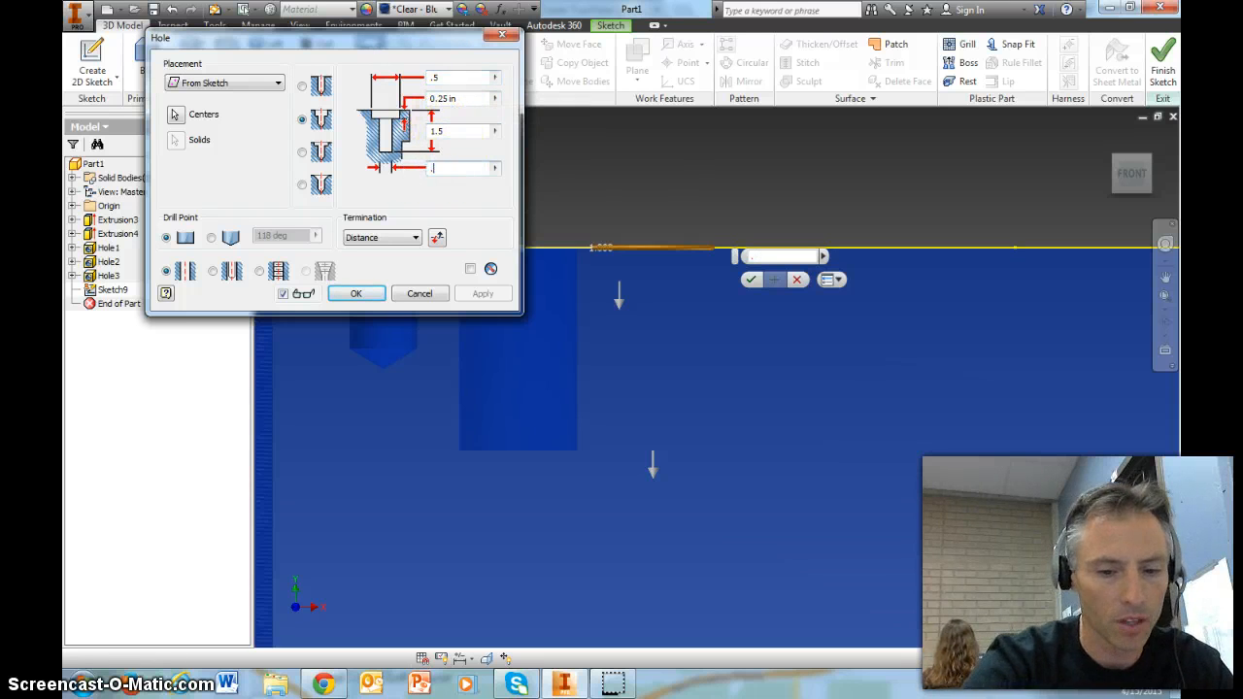
text(.25)
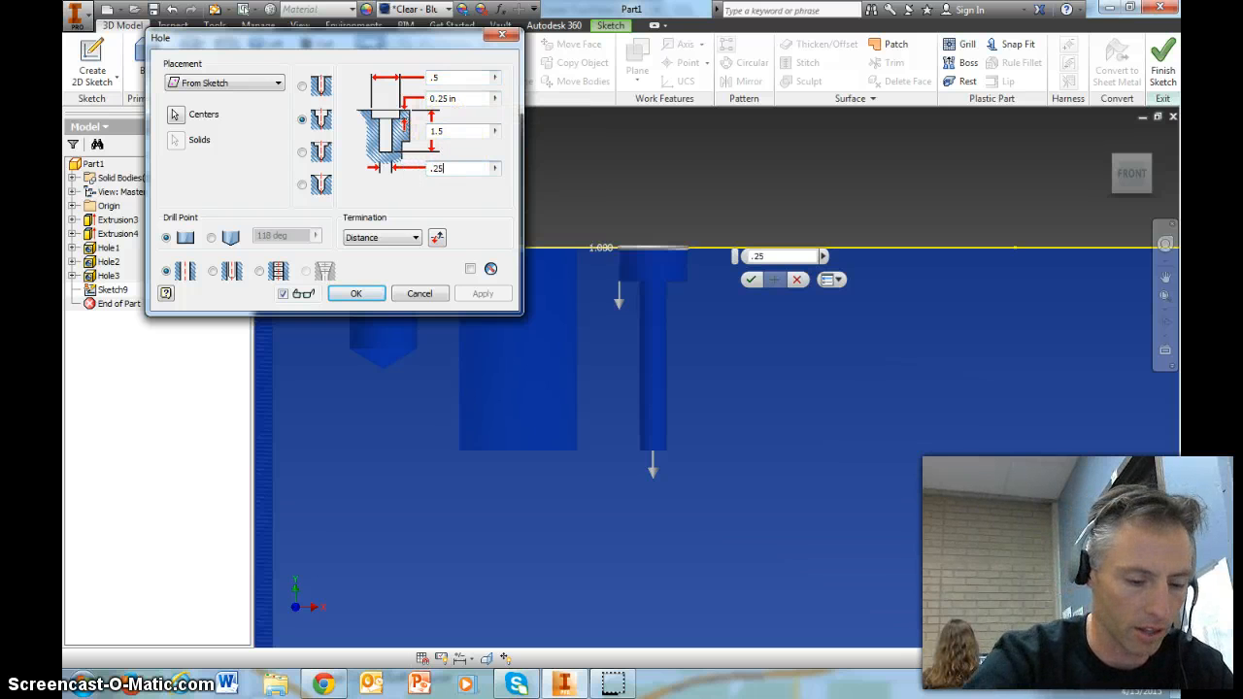
click(454, 133)
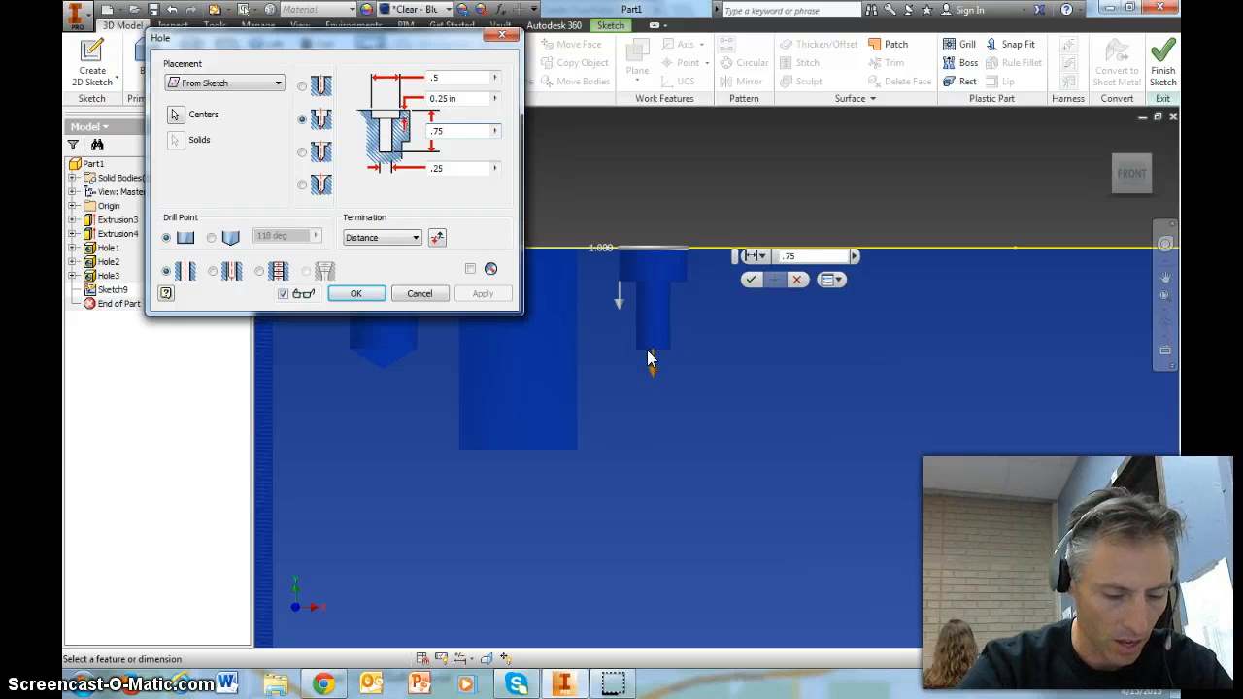
click(355, 293)
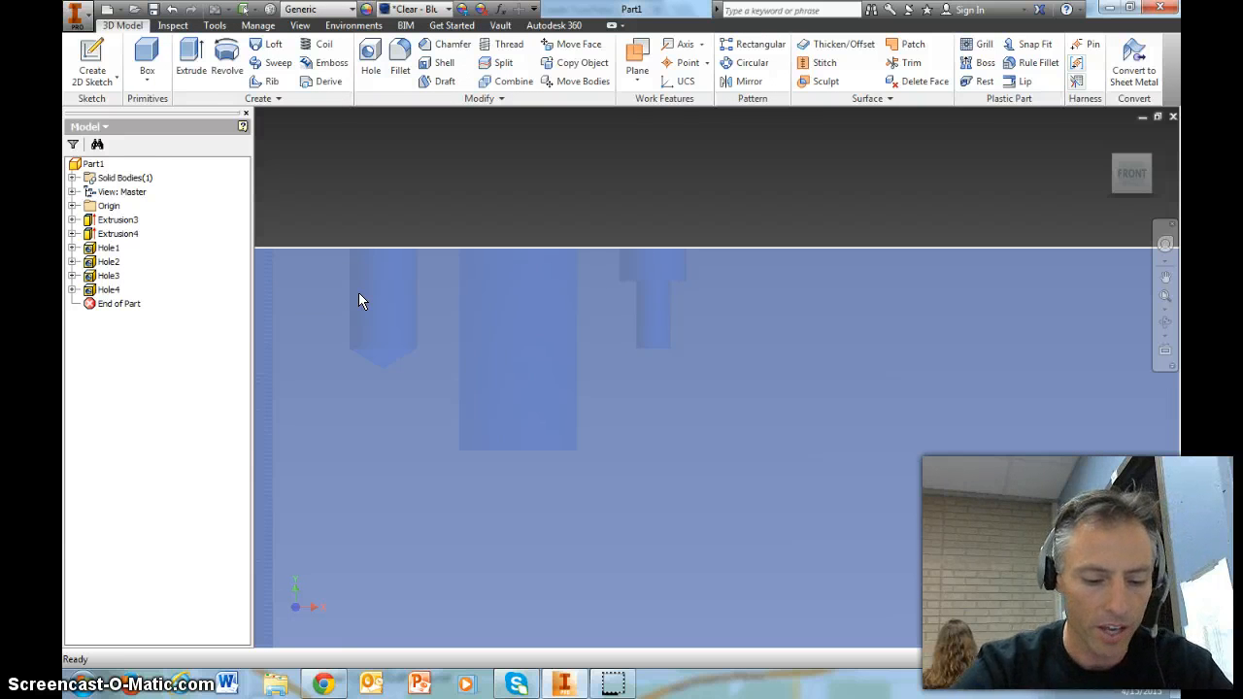
Step: Create the fifth hole as a simple countersink with 0.875 in countersink diameter, 60 deg angle, 0.5 in hole diameter and 1.25 in depth
click(530, 244)
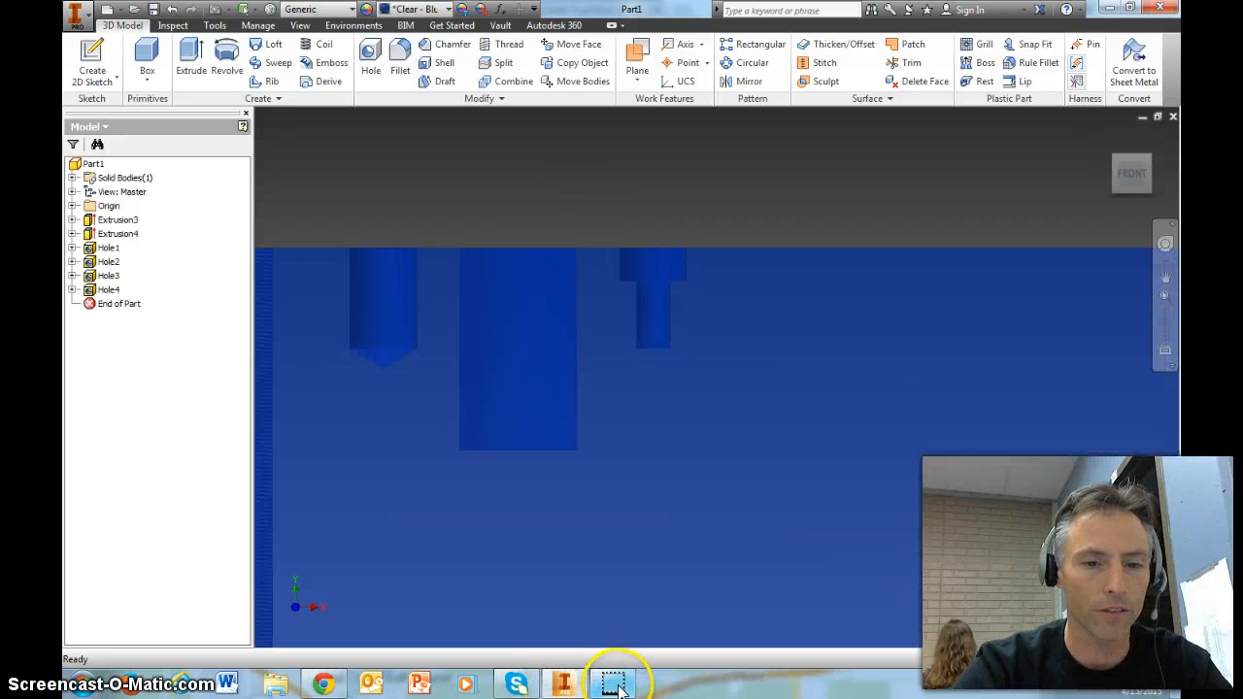
mouse_move(619, 688)
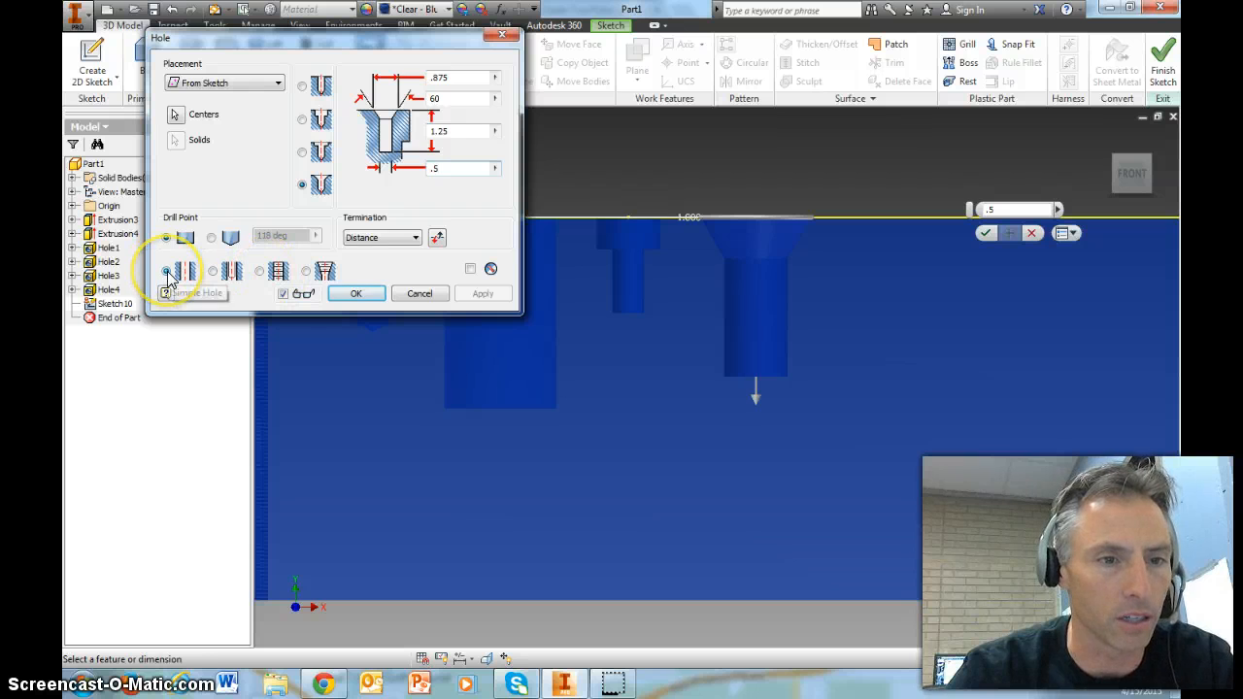
click(369, 297)
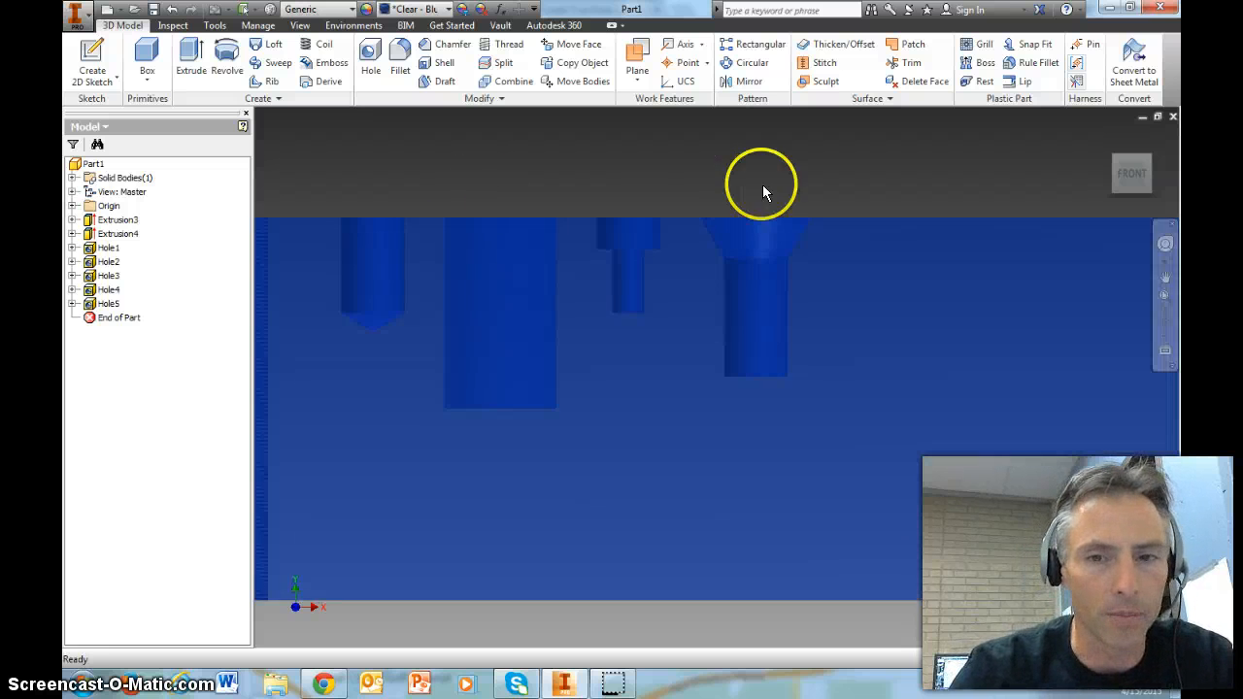
Step: Sketch a point on the top face, about 1.6 in beyond the countersunk hole's center and 1 in from the back edge
click(1117, 167)
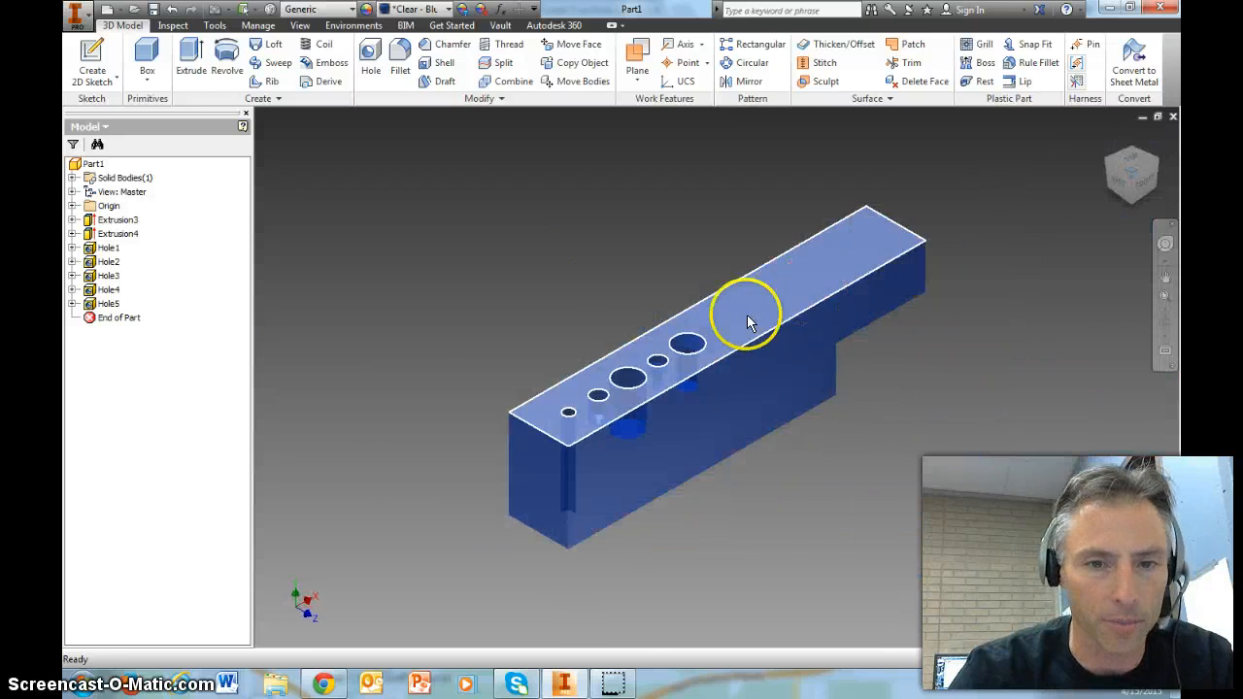
click(66, 58)
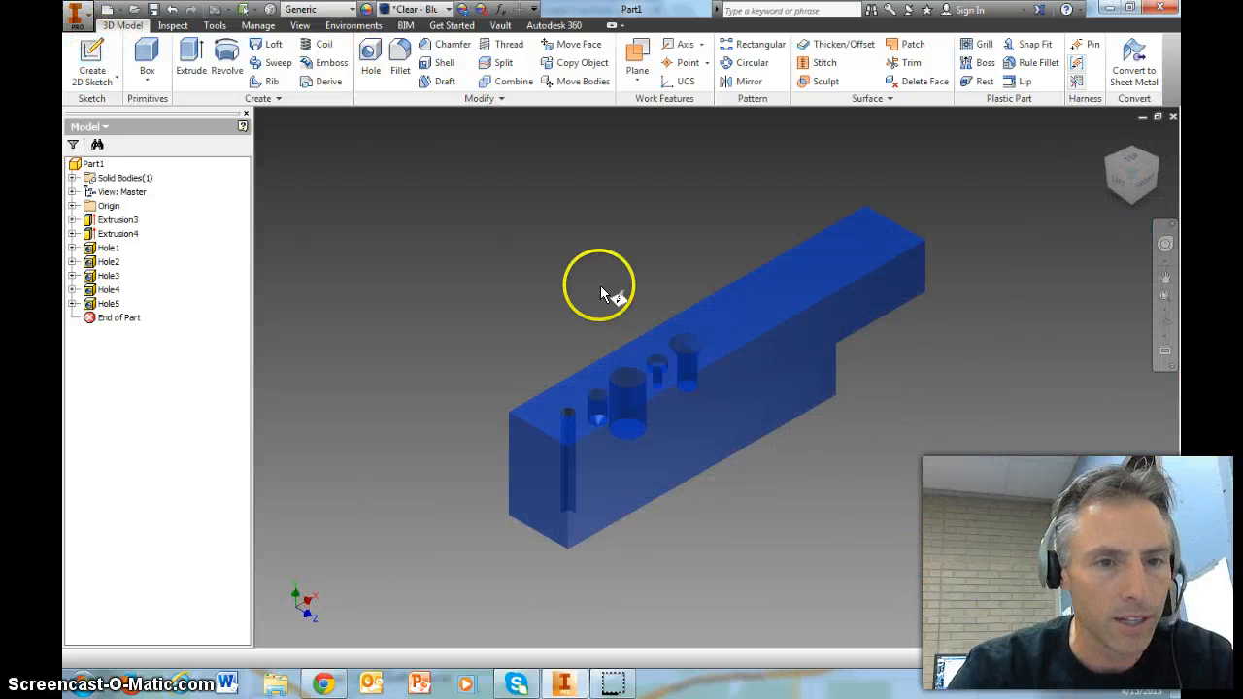
click(724, 326)
click(277, 78)
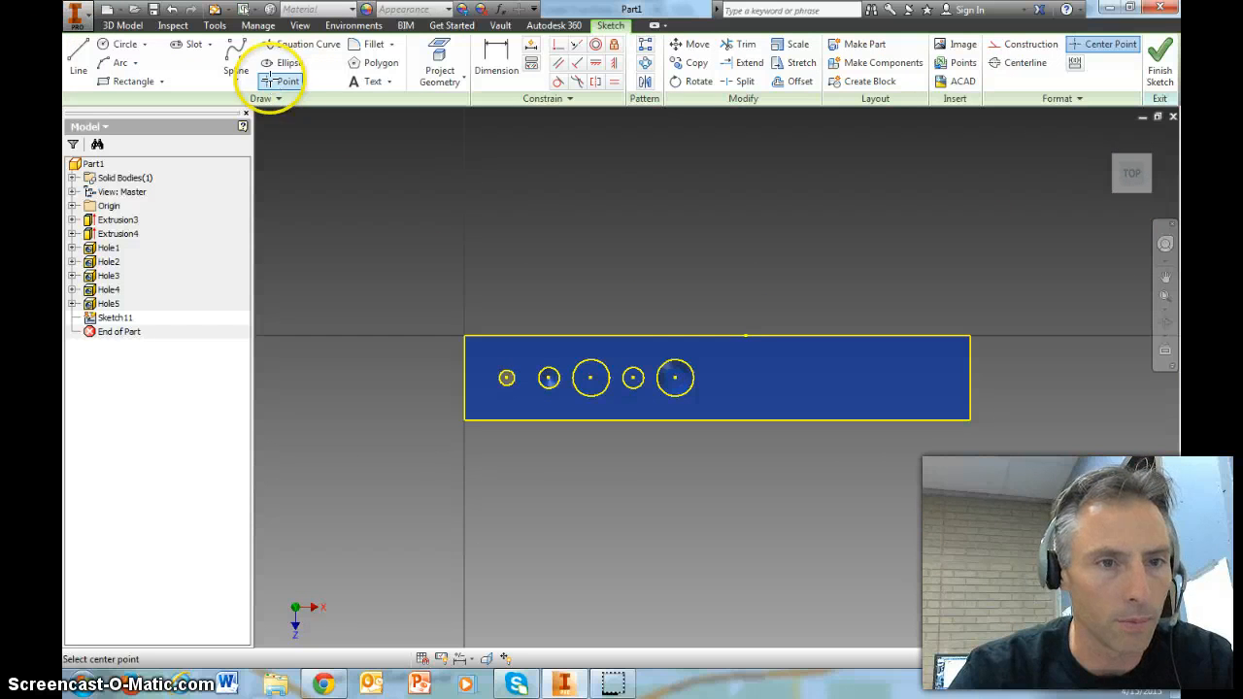
click(738, 375)
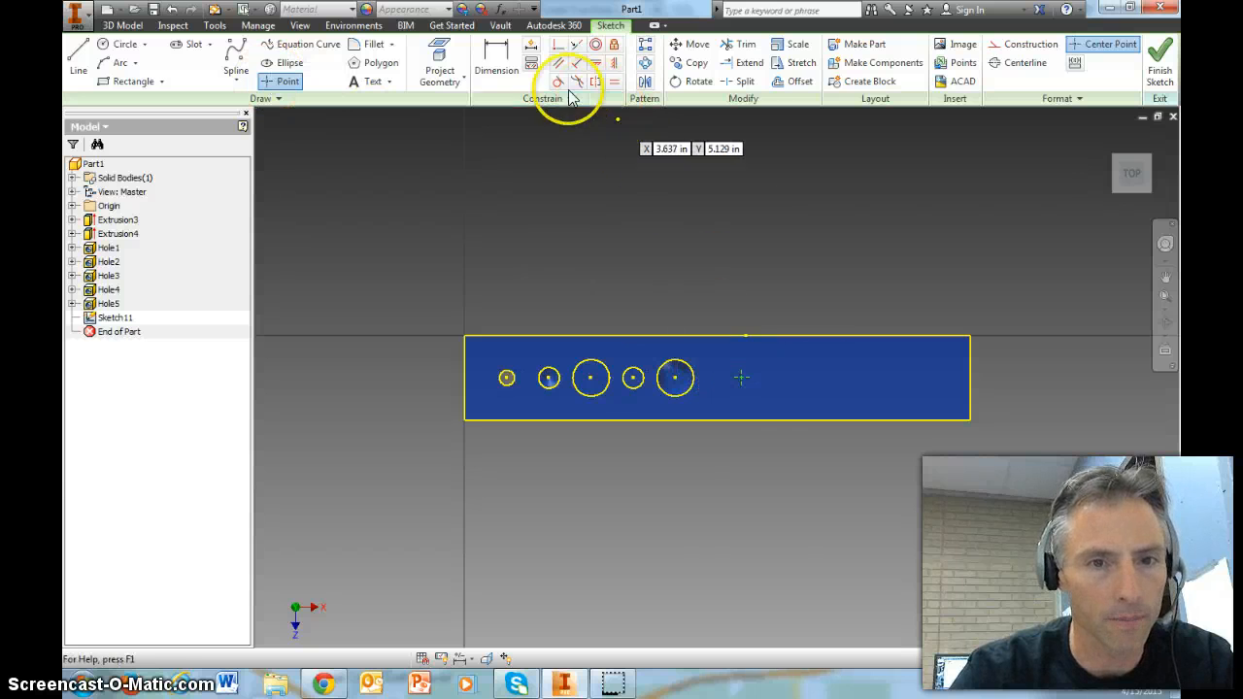
Step: Dimension the new point 1 in from the top face's back edge and 1 in from the countersunk hole's center
click(497, 58)
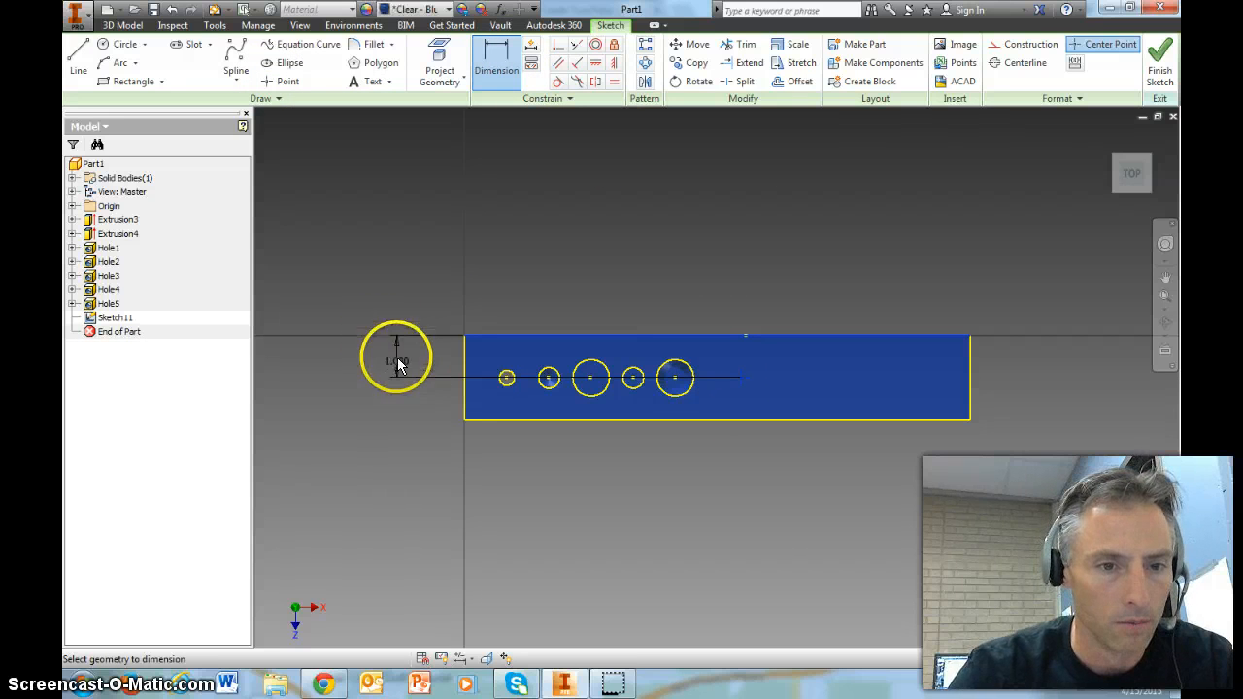
click(397, 364)
click(452, 414)
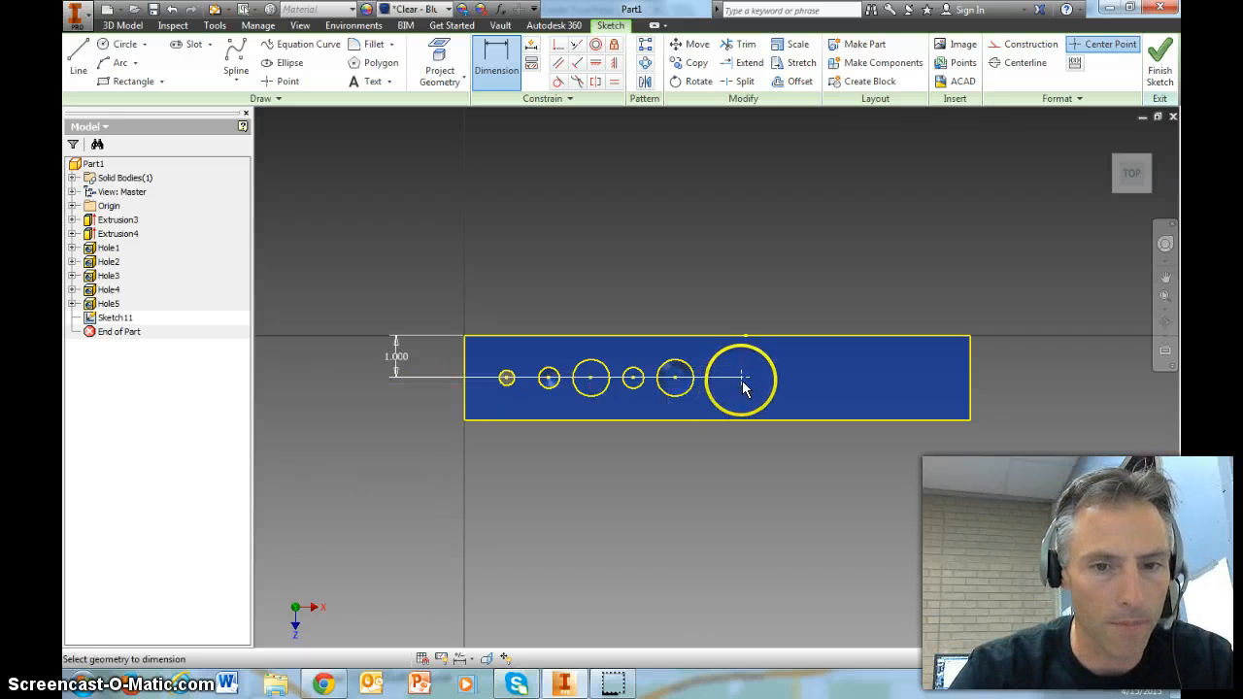
click(706, 307)
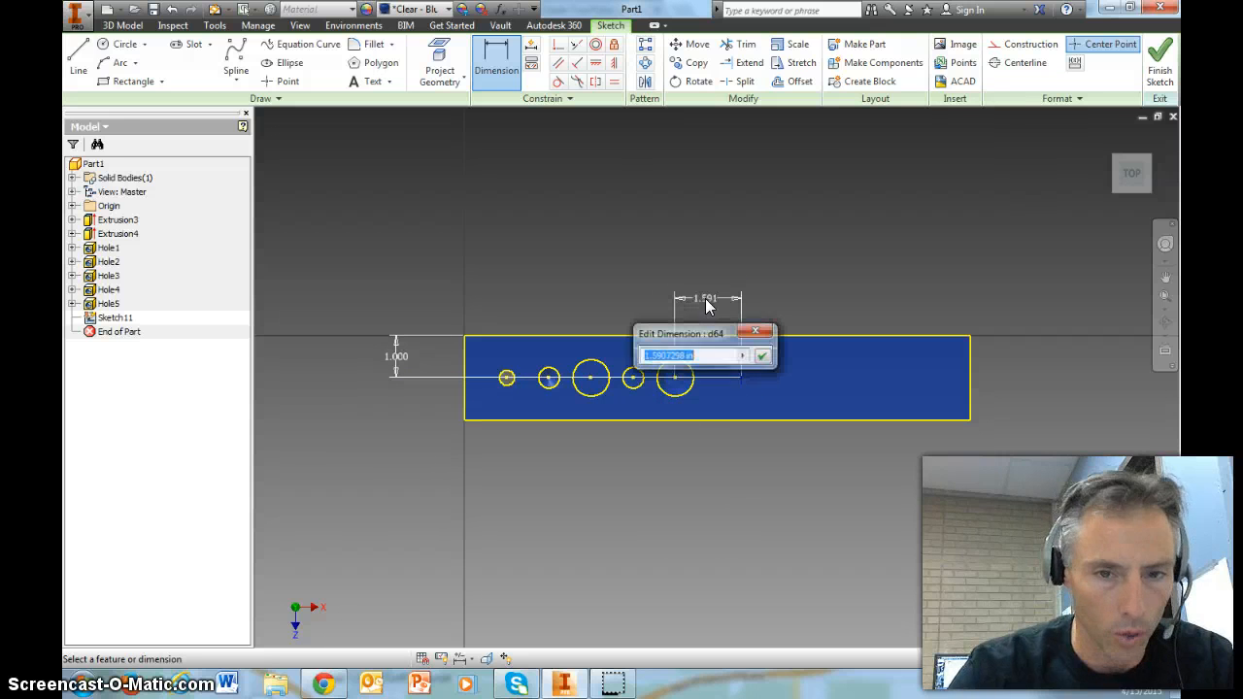
text(1)
key(Return)
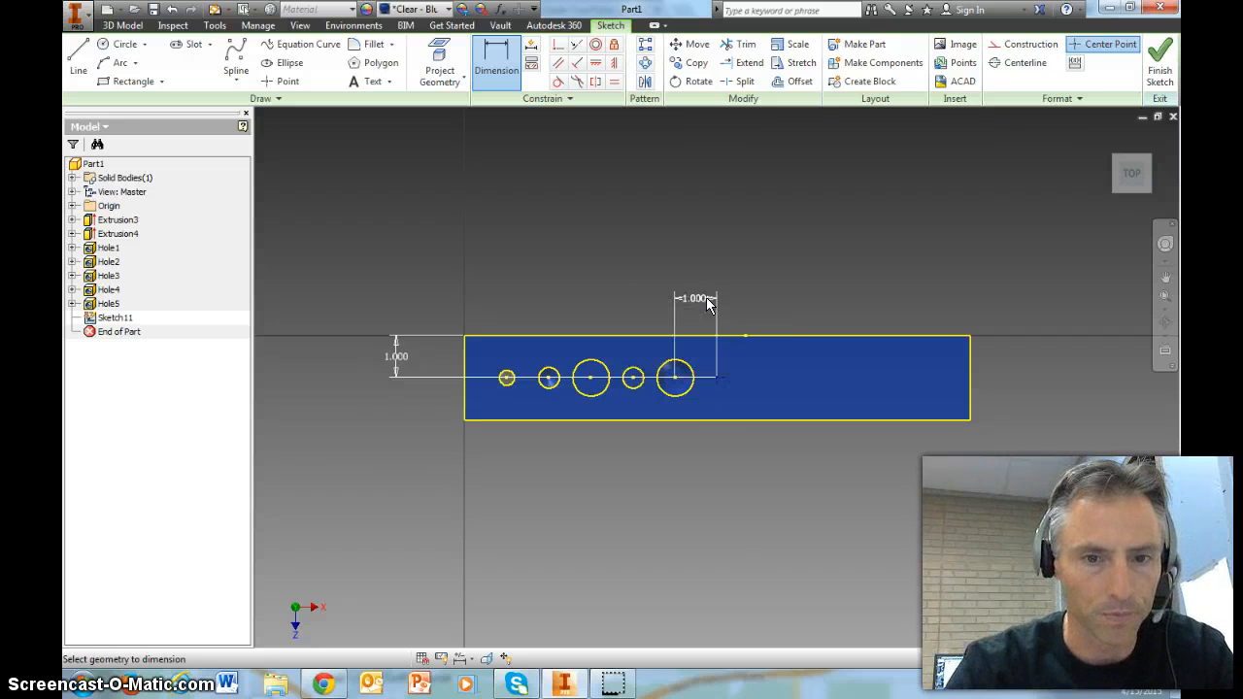
Step: Set up the sixth hole as a tapped countersink with ANSI Unified Screw Threads, size 0.5, designation 1/2-20 UNF and class 1B
click(122, 25)
click(385, 56)
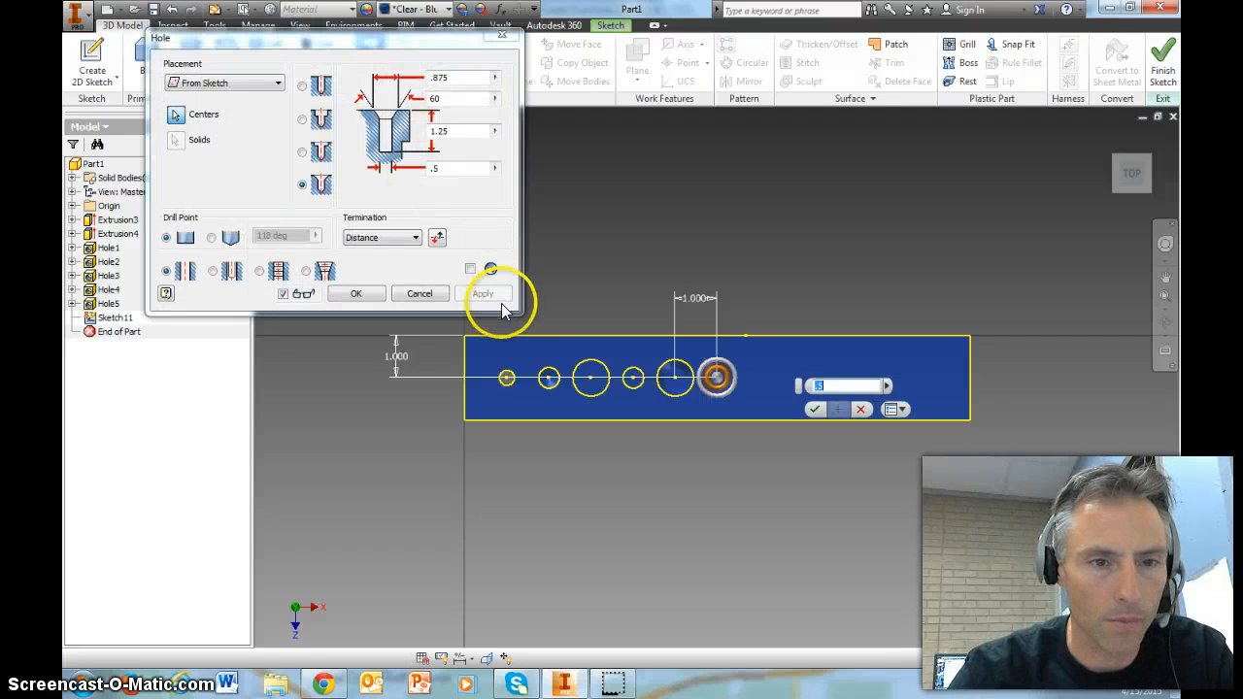
click(259, 272)
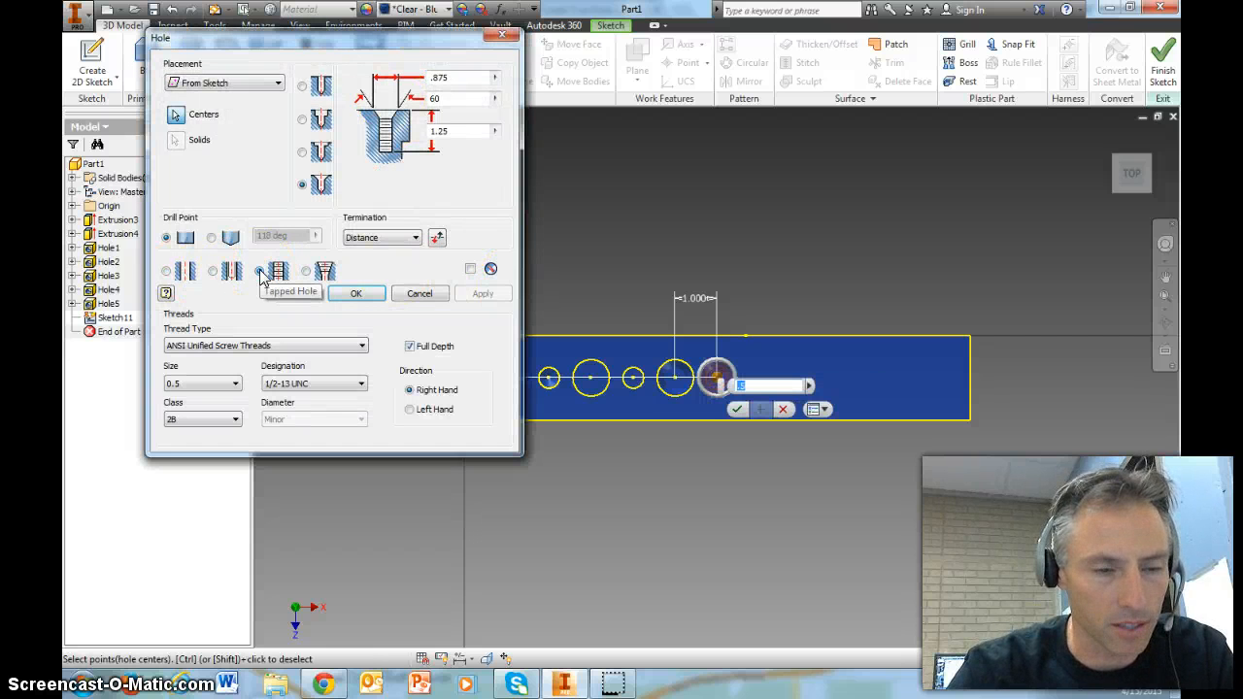
click(213, 347)
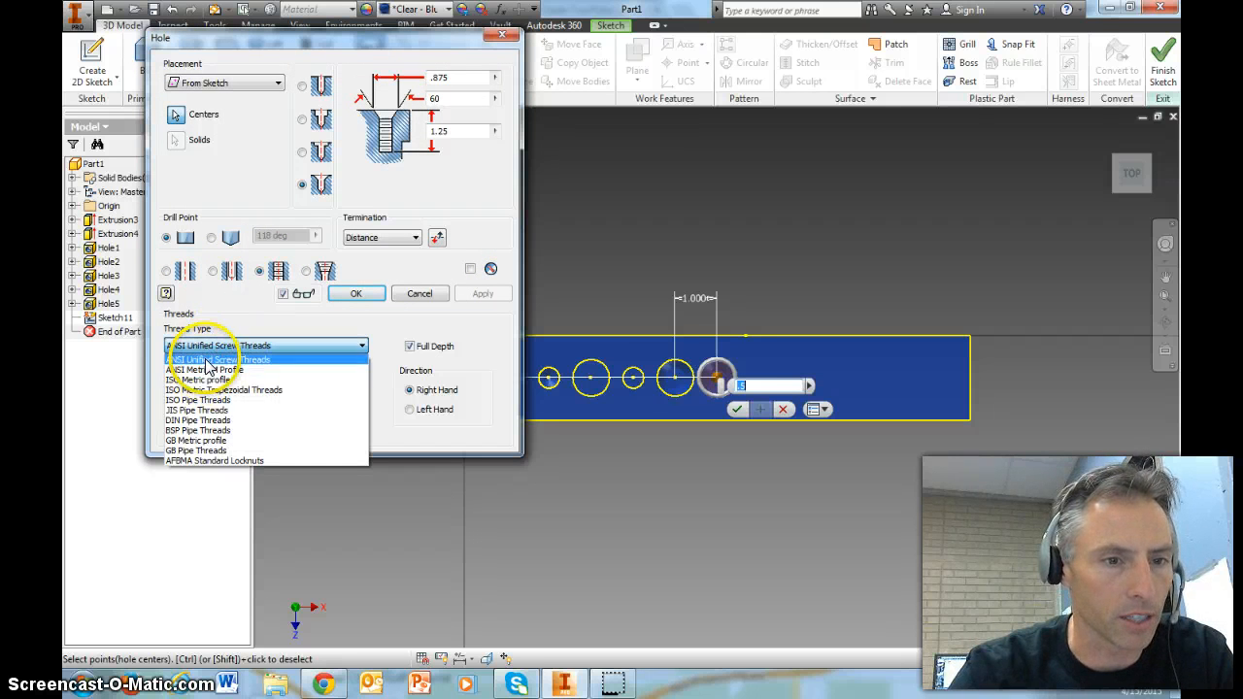
click(211, 360)
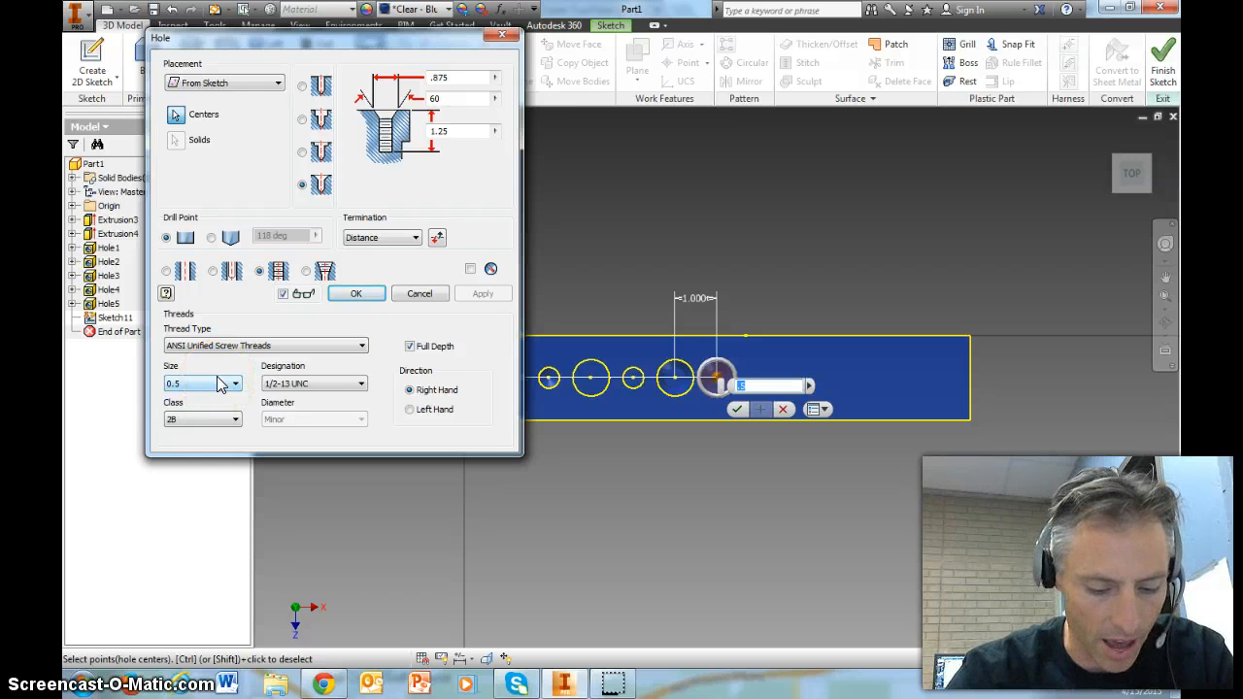
click(218, 386)
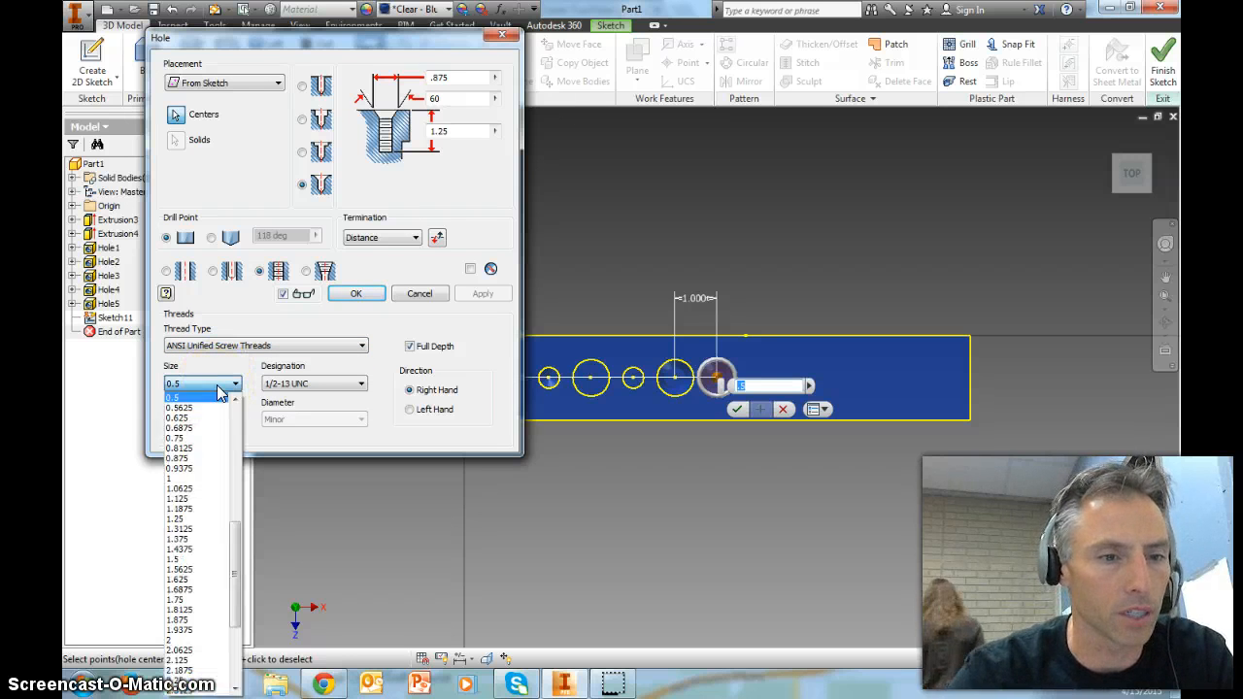
click(199, 398)
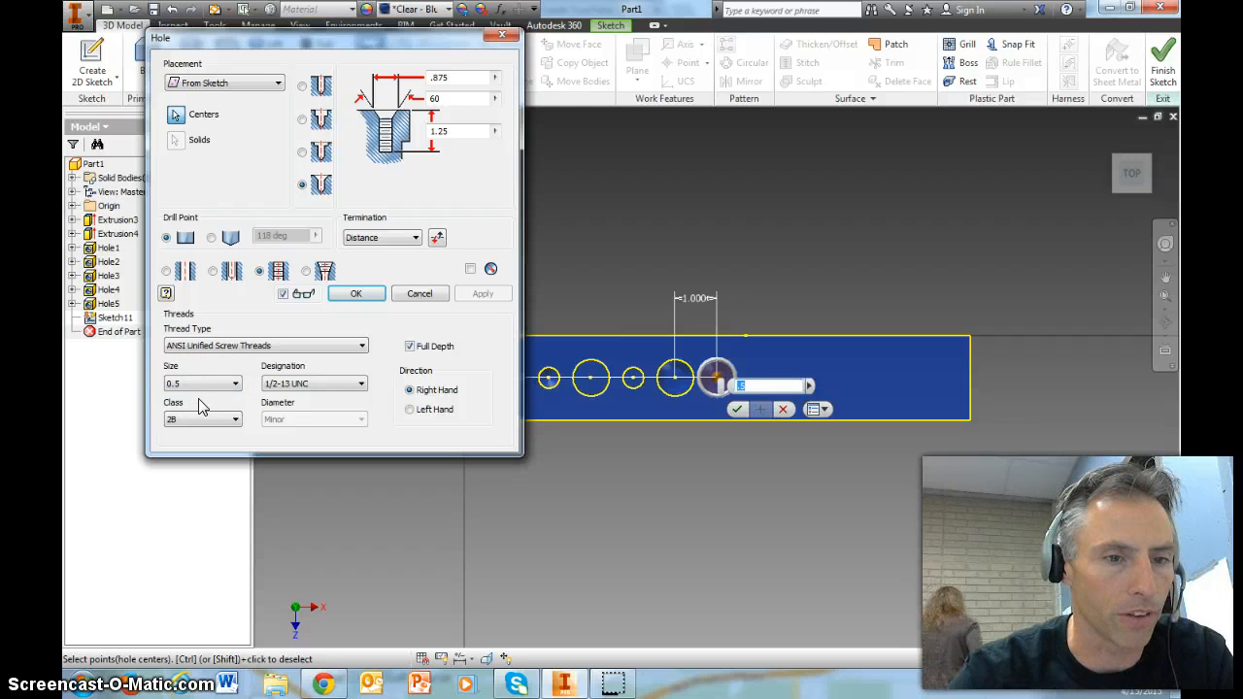
click(311, 384)
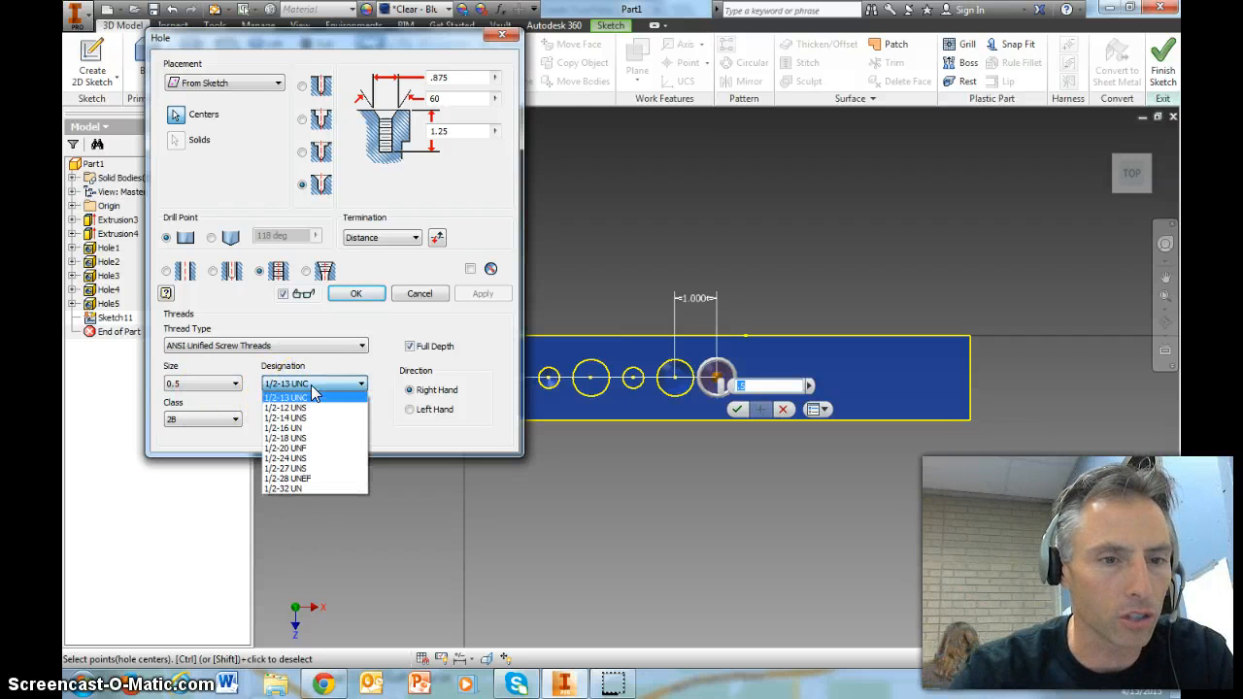
click(306, 448)
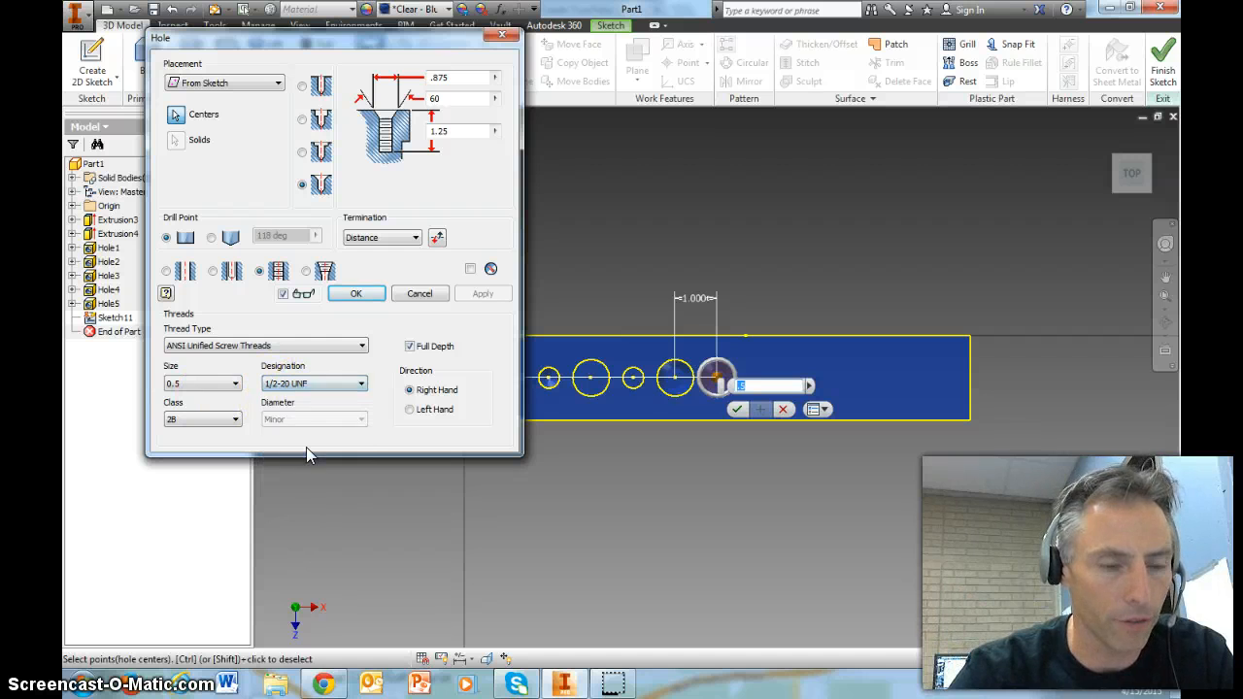
click(225, 420)
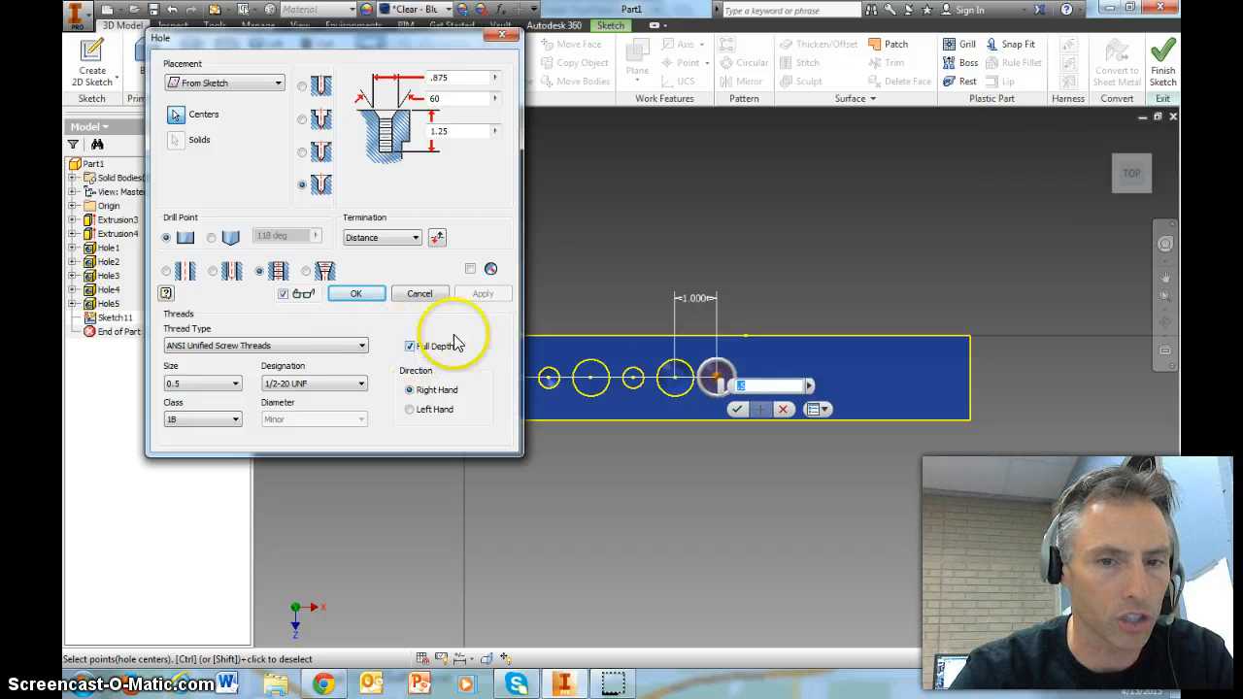
Step: Create the tapped countersink hole with full-depth threads and Through All termination
click(1134, 199)
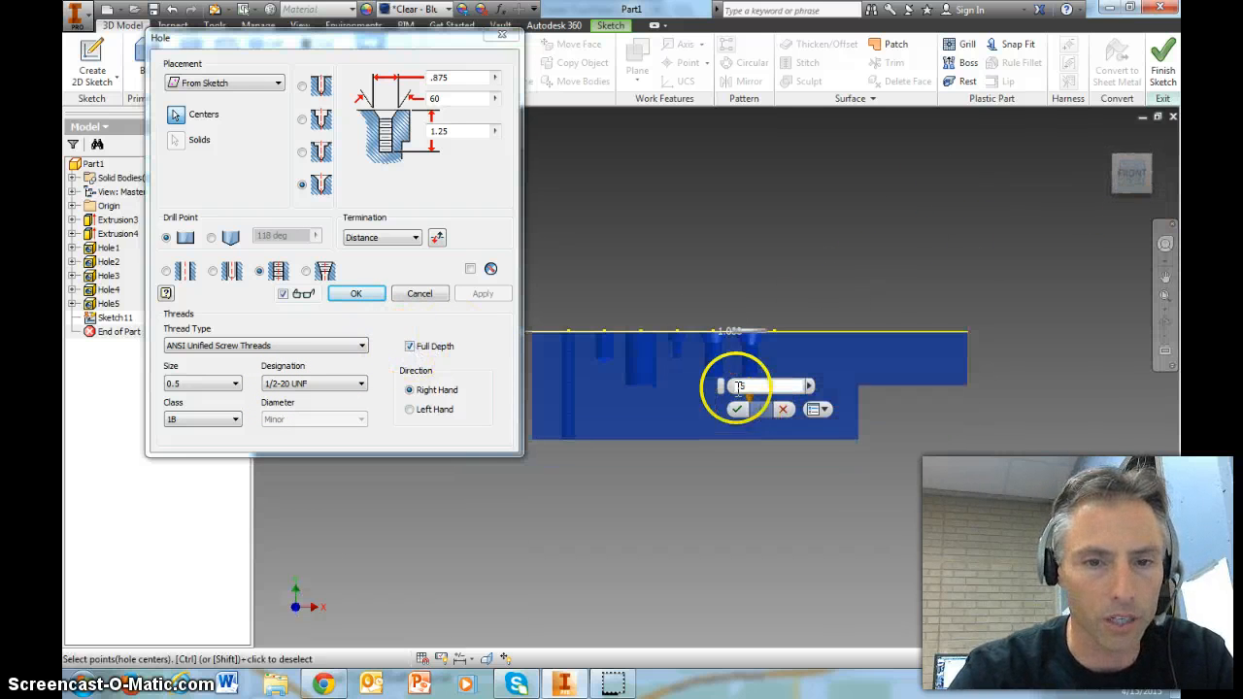
scroll(752, 384, up, 3)
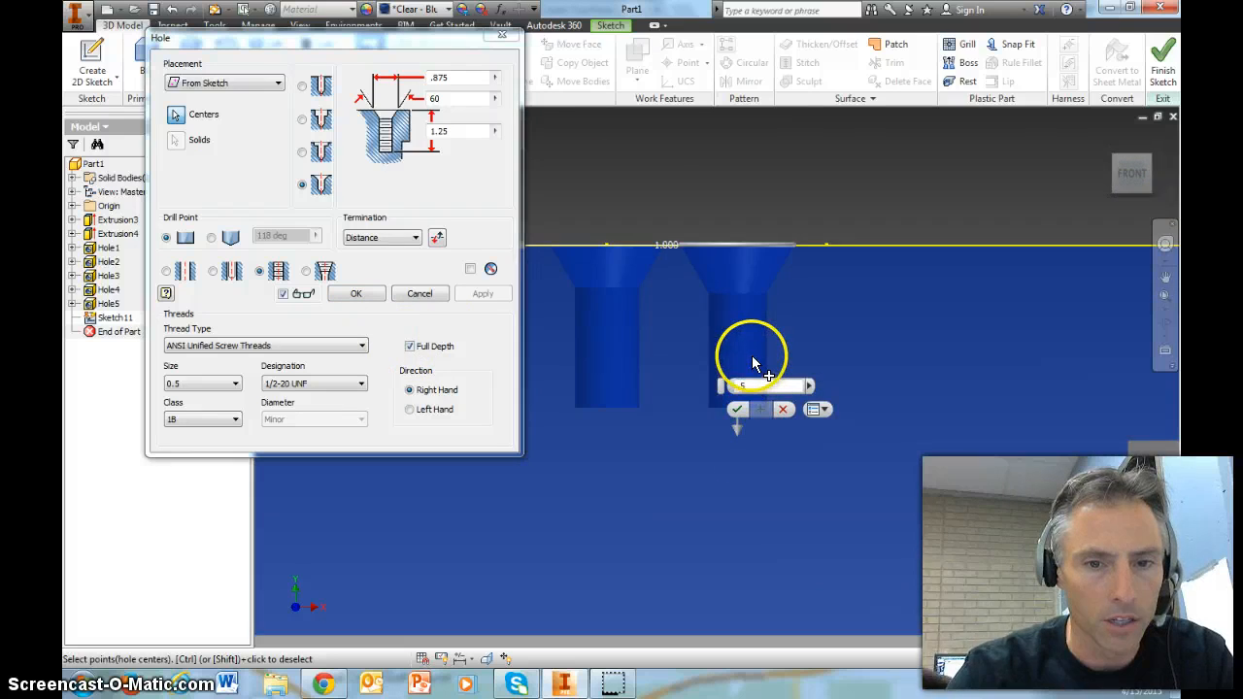
scroll(753, 365, up, 2)
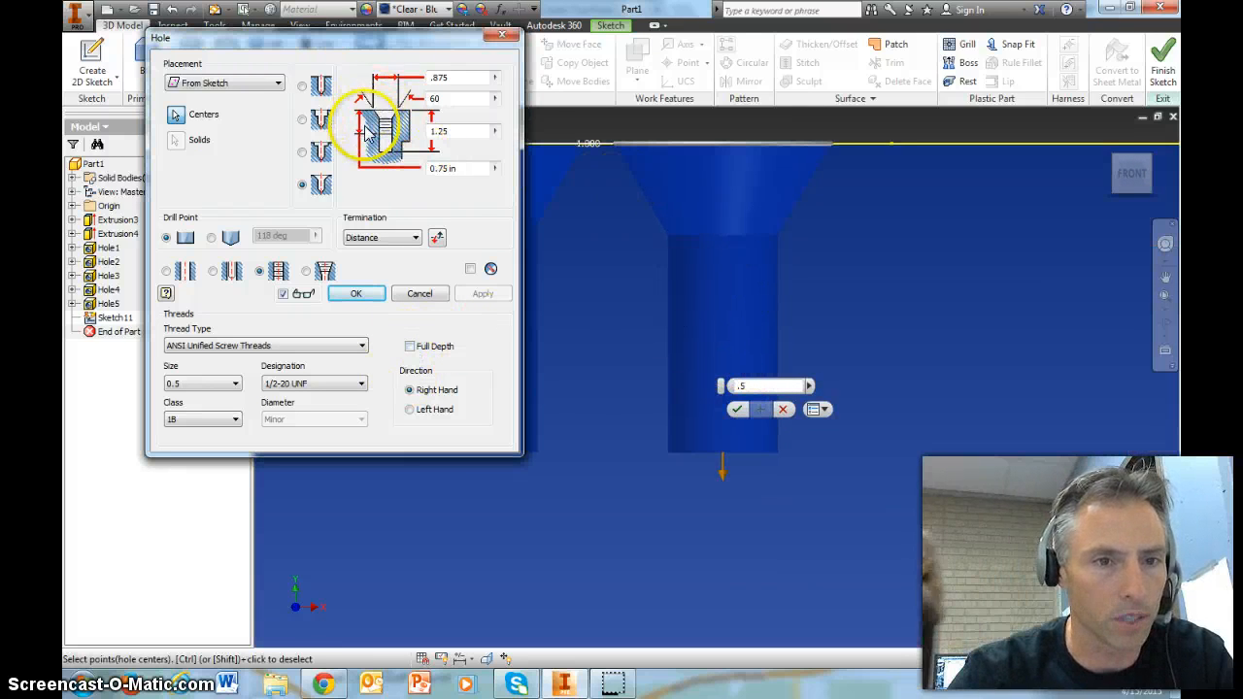
click(411, 348)
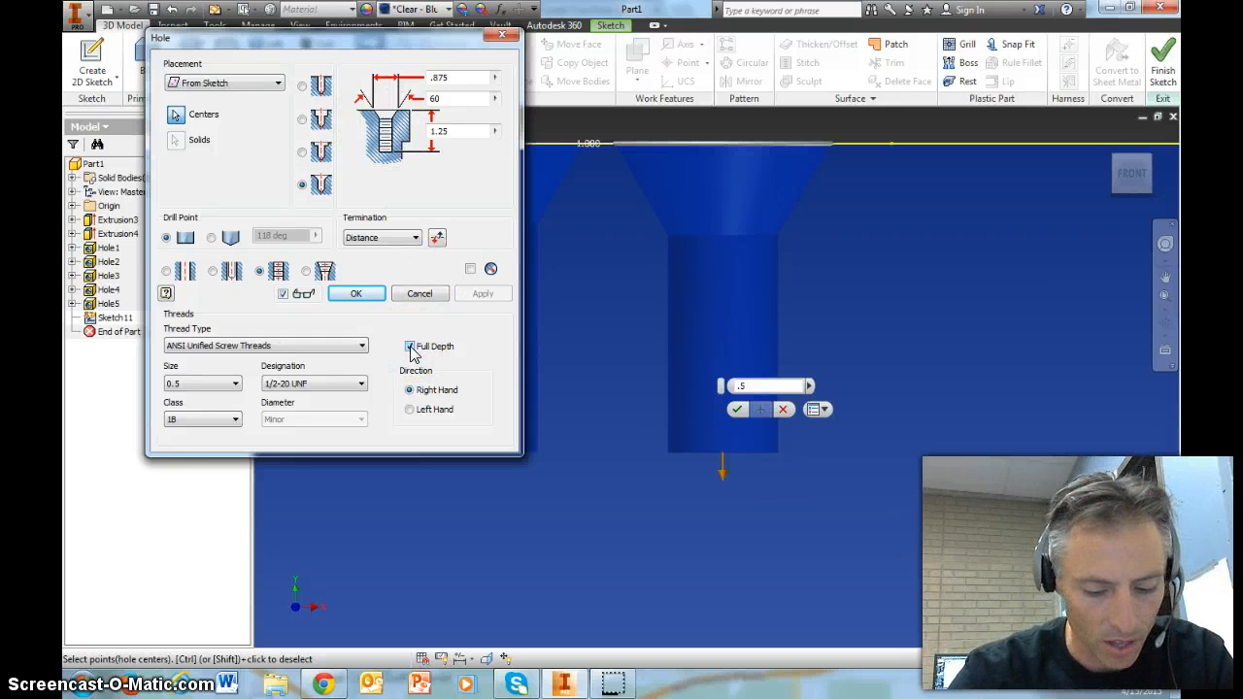
click(406, 238)
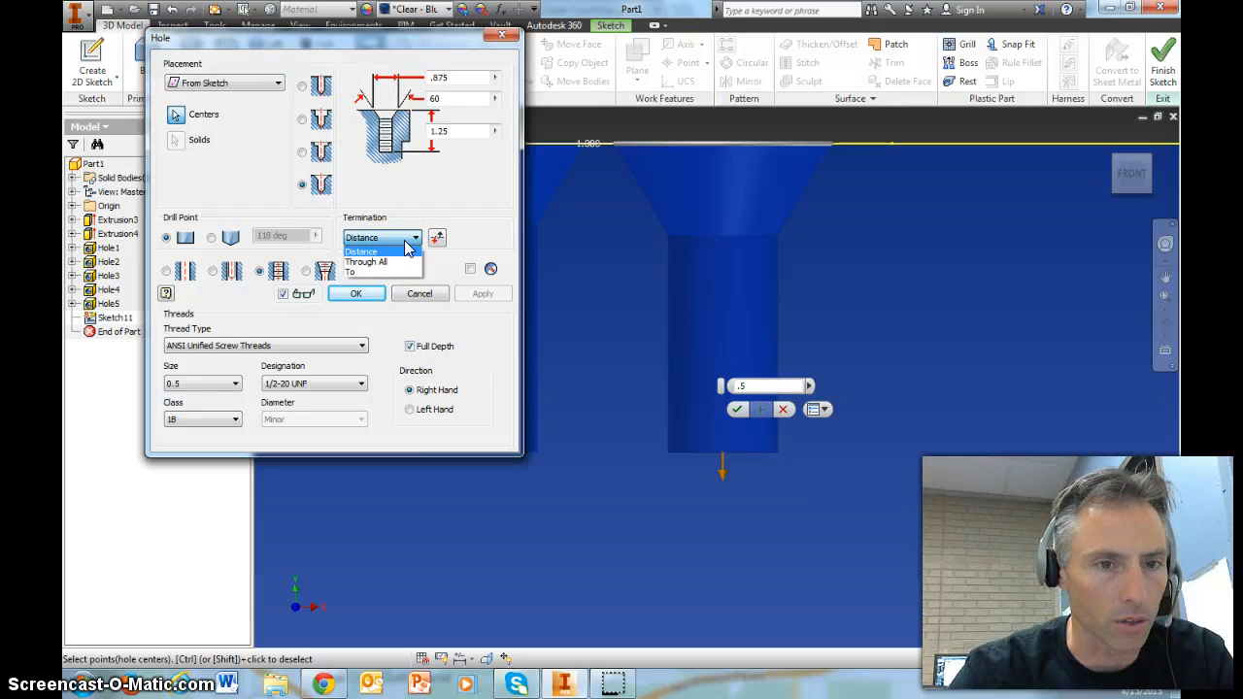
click(379, 262)
click(360, 296)
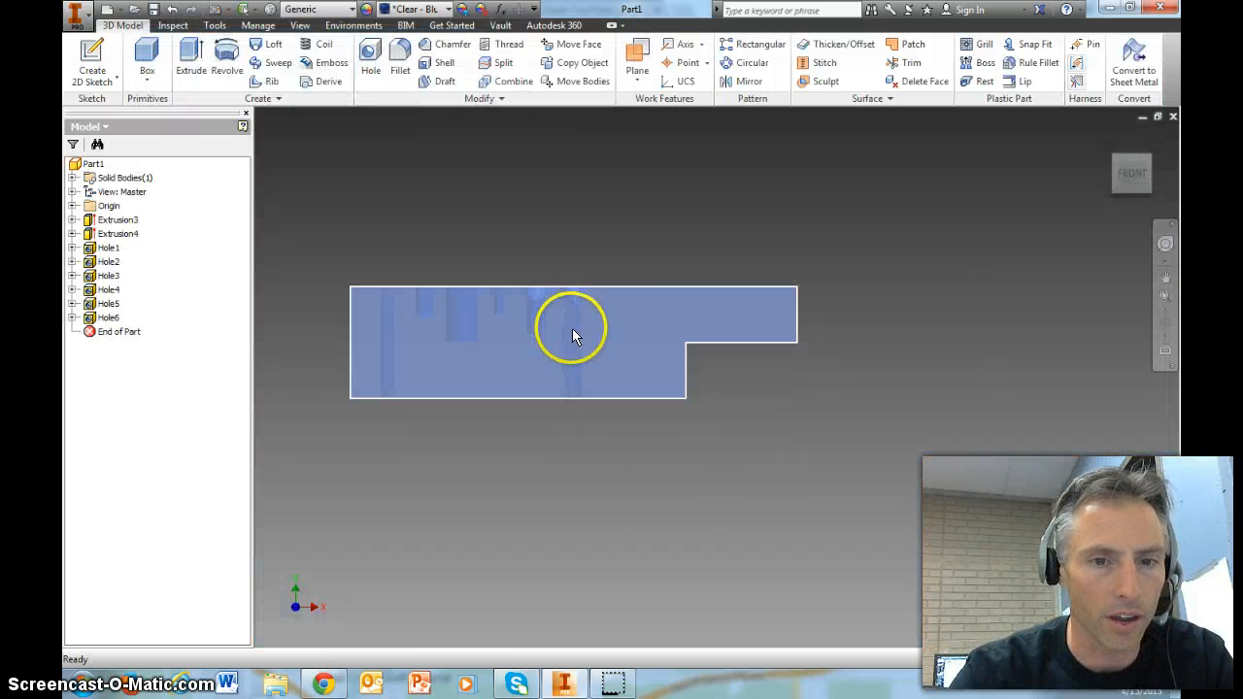
Step: Create a 3/8-16 UNC tapped hole and a 1/2-18 UNS tapped counterbore hole, both 1.5 in deep with 0.75 in thread depth
scroll(573, 333, up, 3)
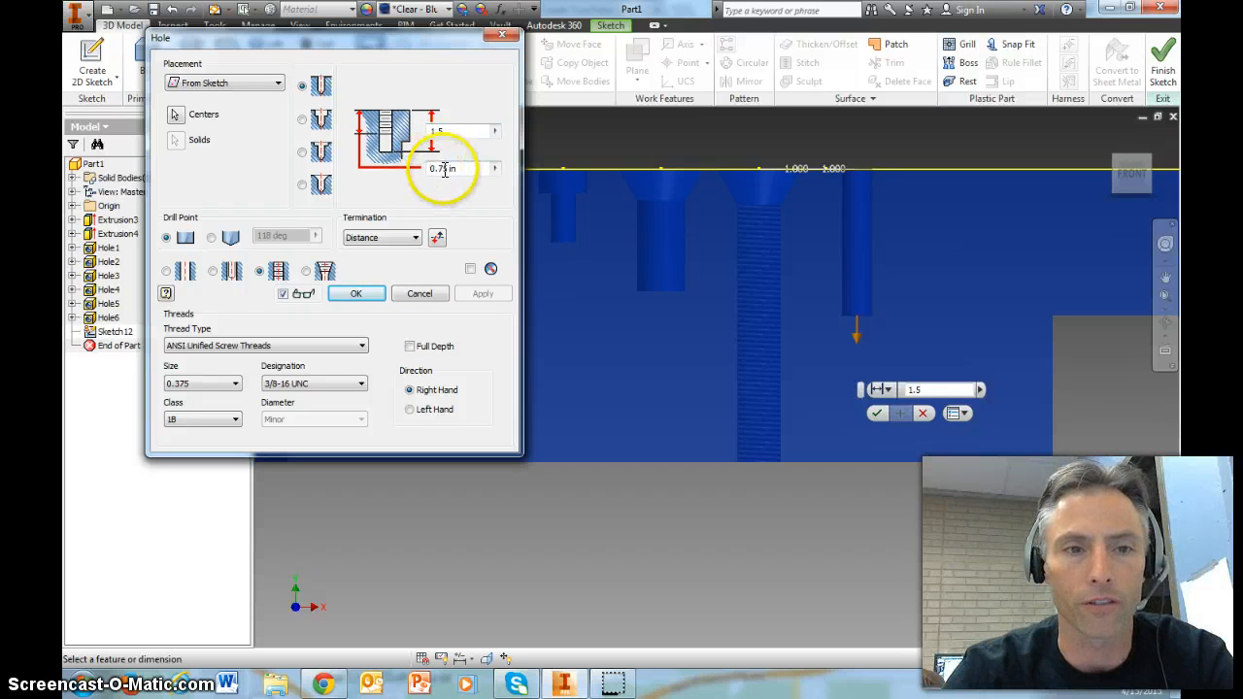
click(357, 295)
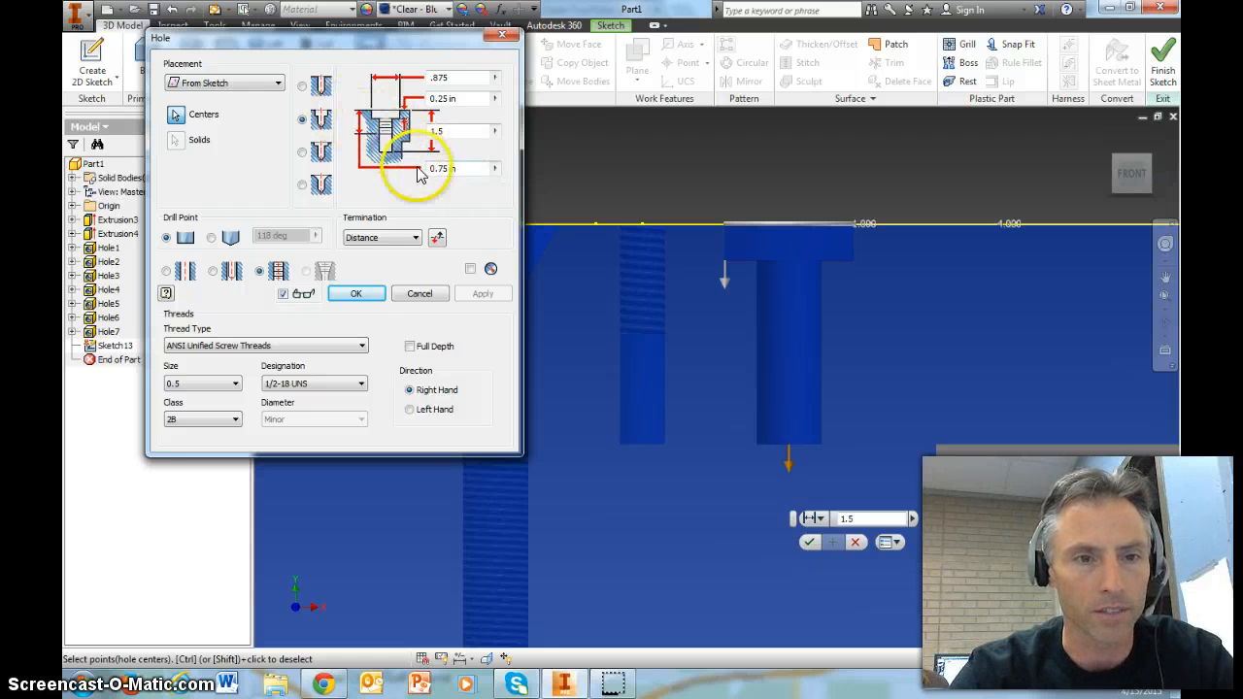
click(356, 295)
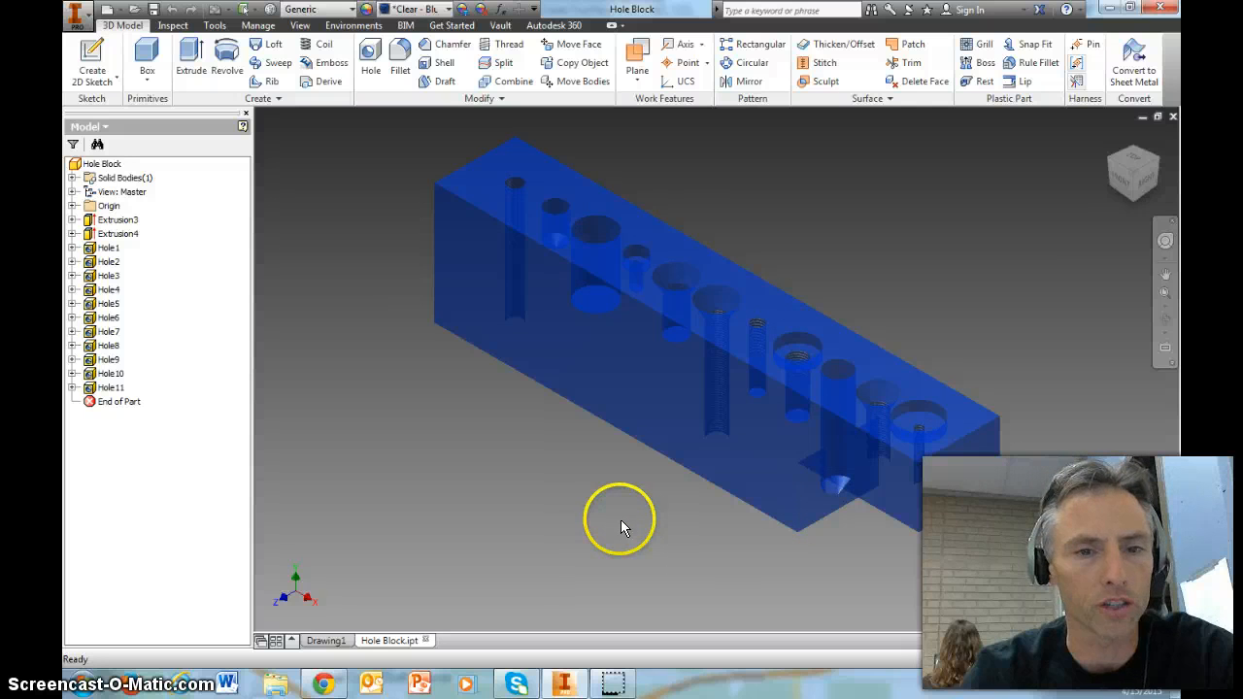
Step: Examine the profiles and depths of the finished block's holes from the front
click(1124, 190)
scroll(759, 351, down, 5)
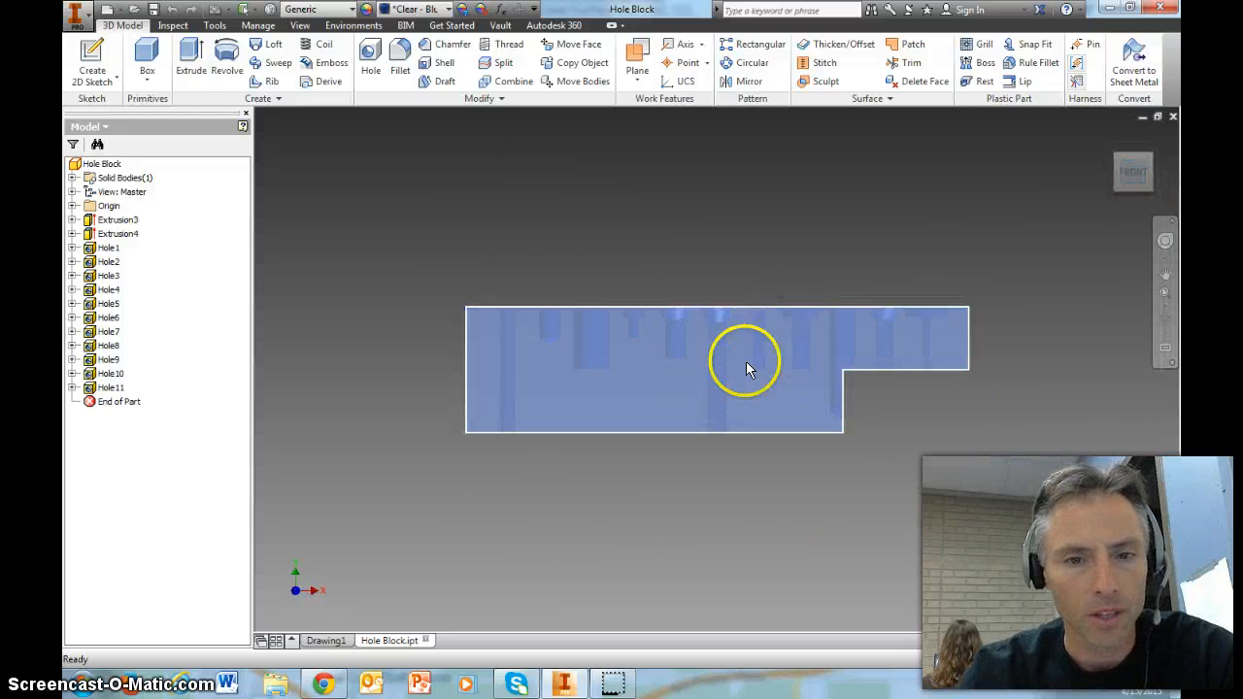
scroll(864, 367, down, 5)
scroll(982, 393, up, 4)
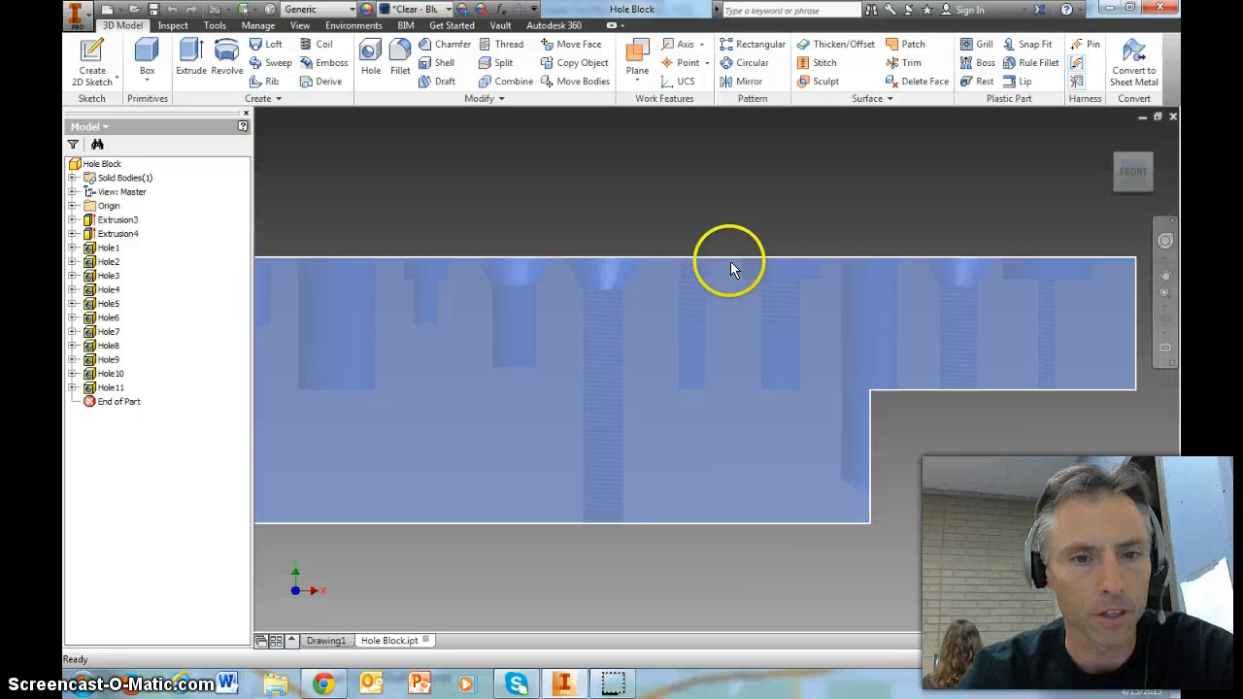
scroll(772, 476, up, 2)
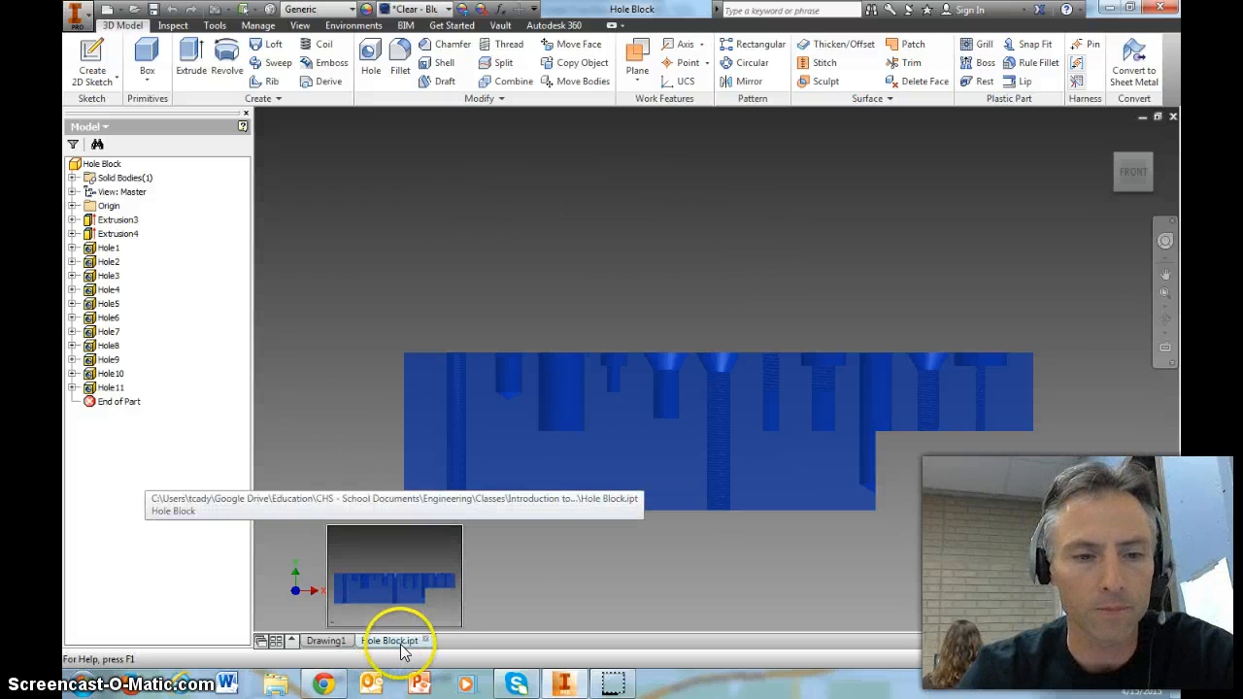
Step: In Drawing1, set the sheet size to A and delete the ANSI - Large title block
click(325, 641)
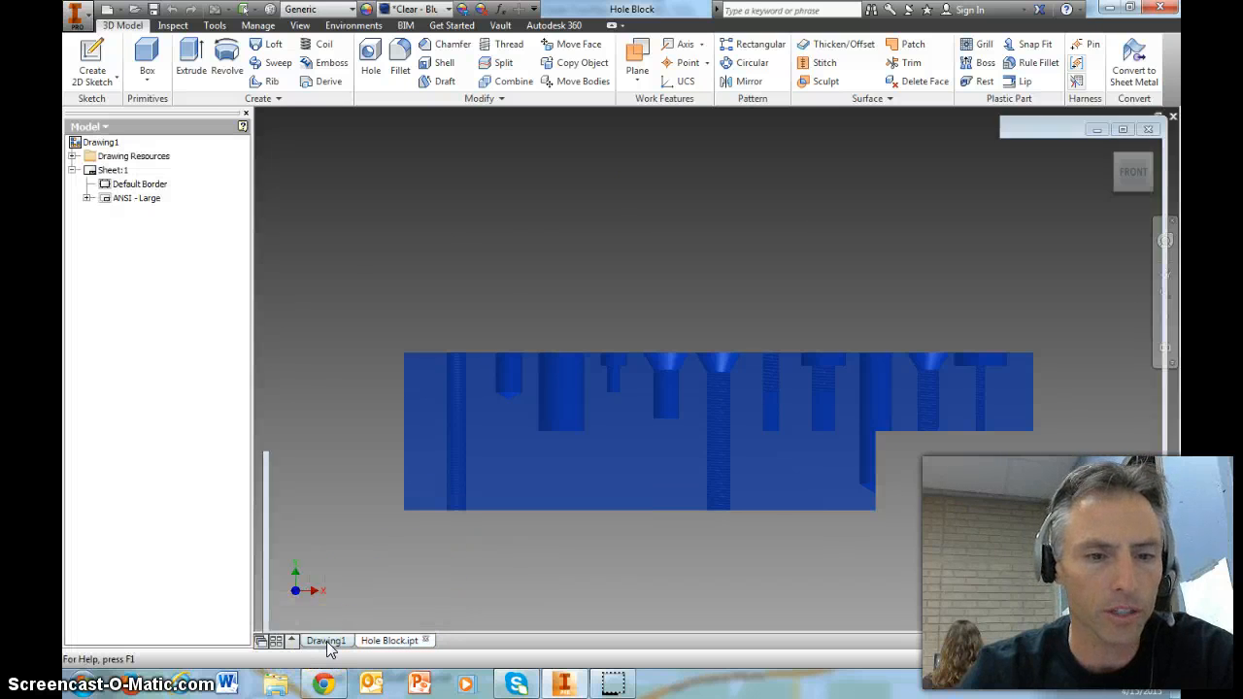
click(114, 171)
right_click(114, 171)
click(148, 256)
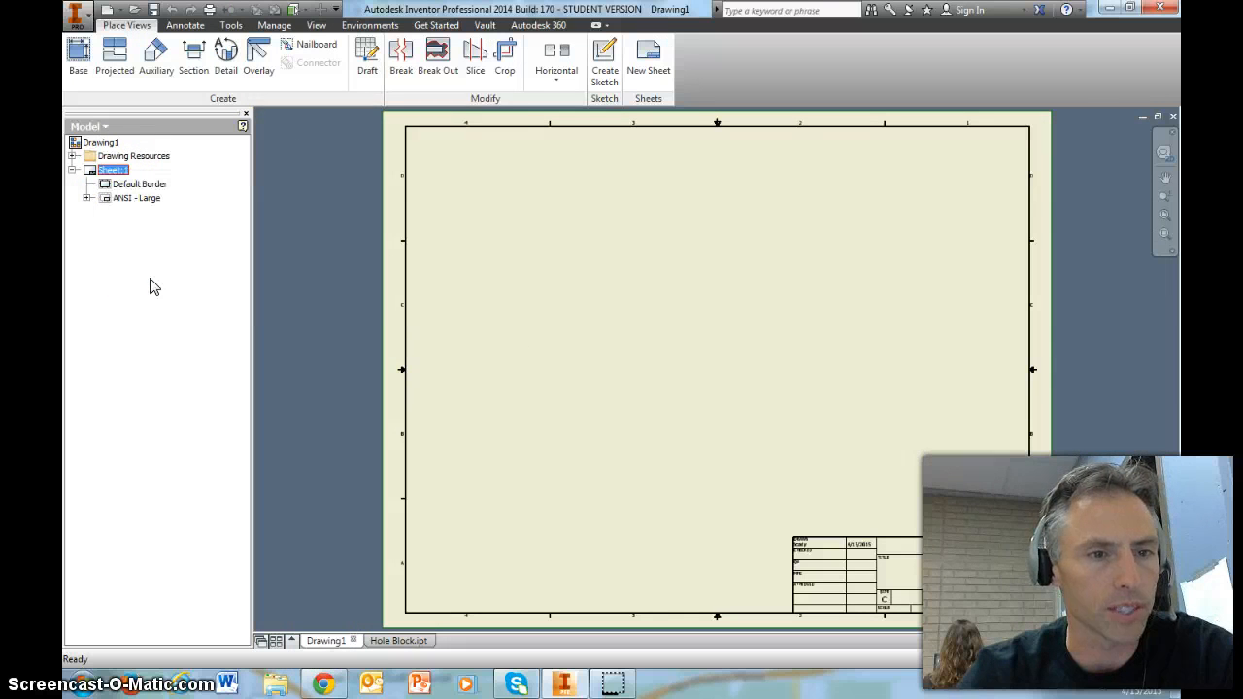
click(332, 209)
click(320, 217)
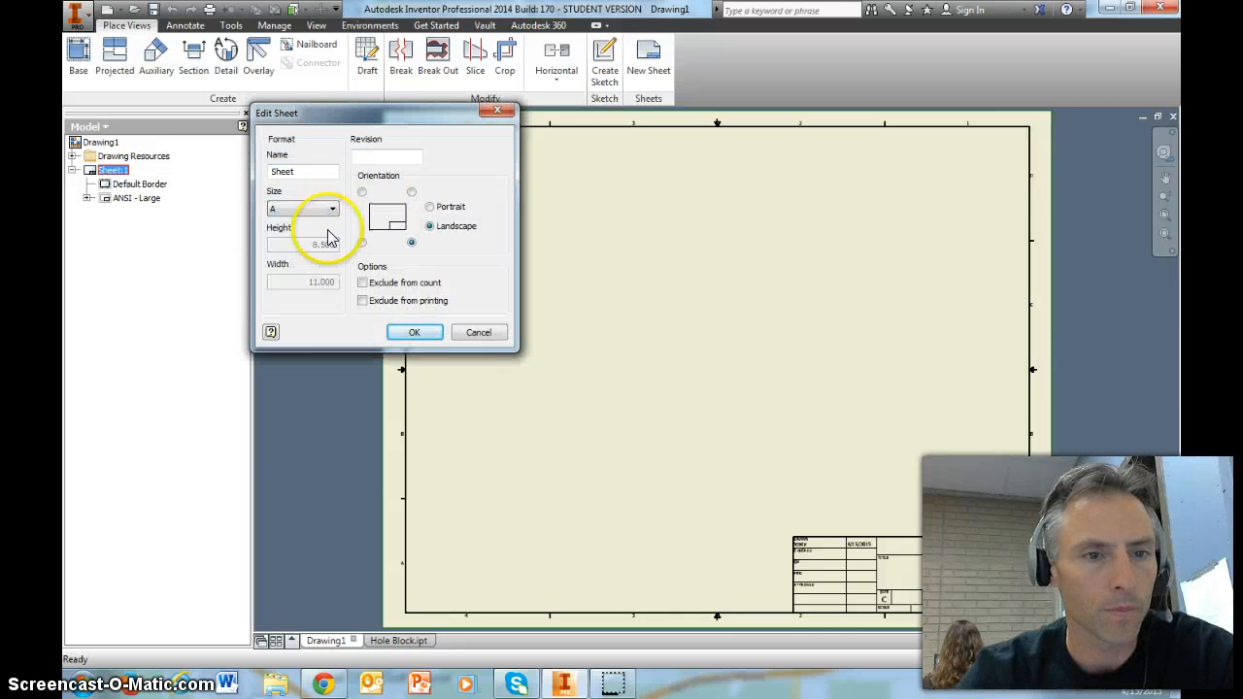
click(413, 334)
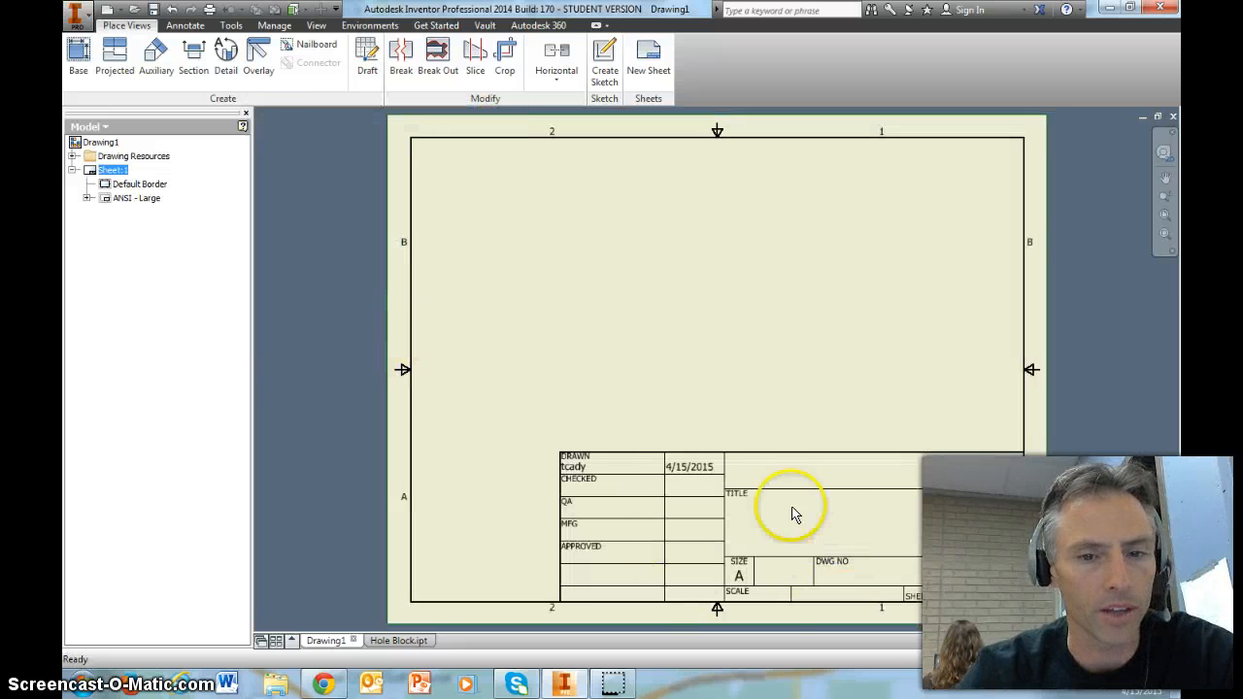
right_click(135, 205)
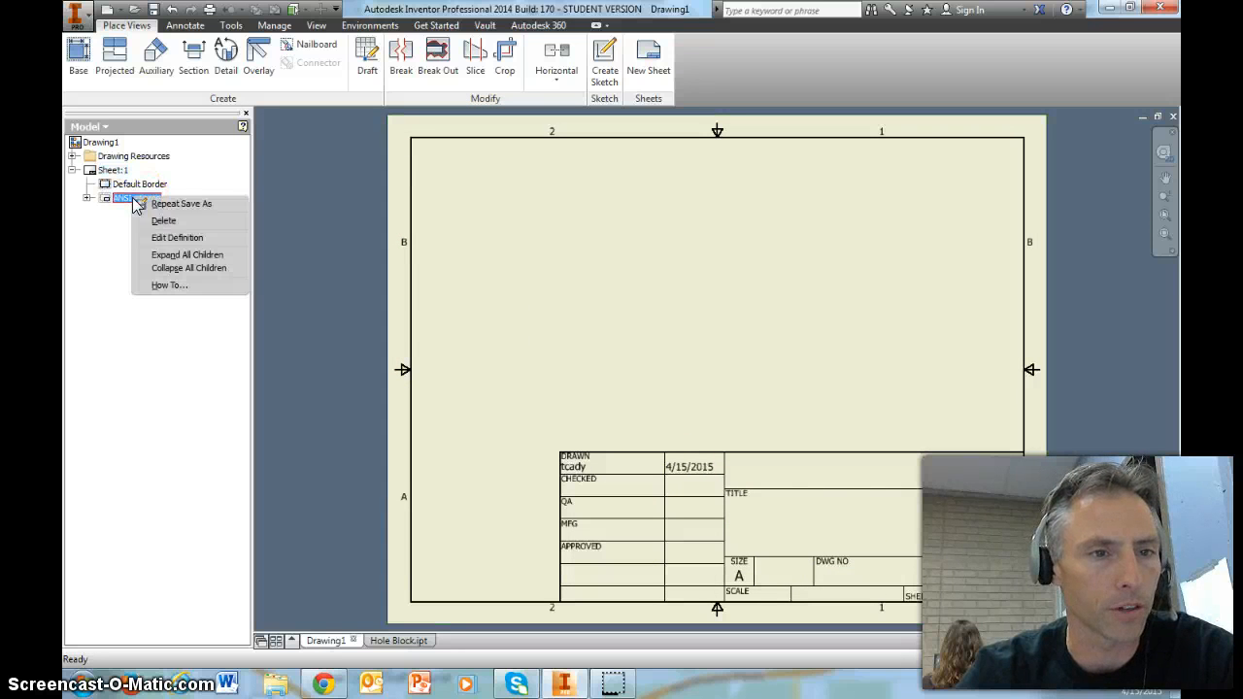
click(161, 221)
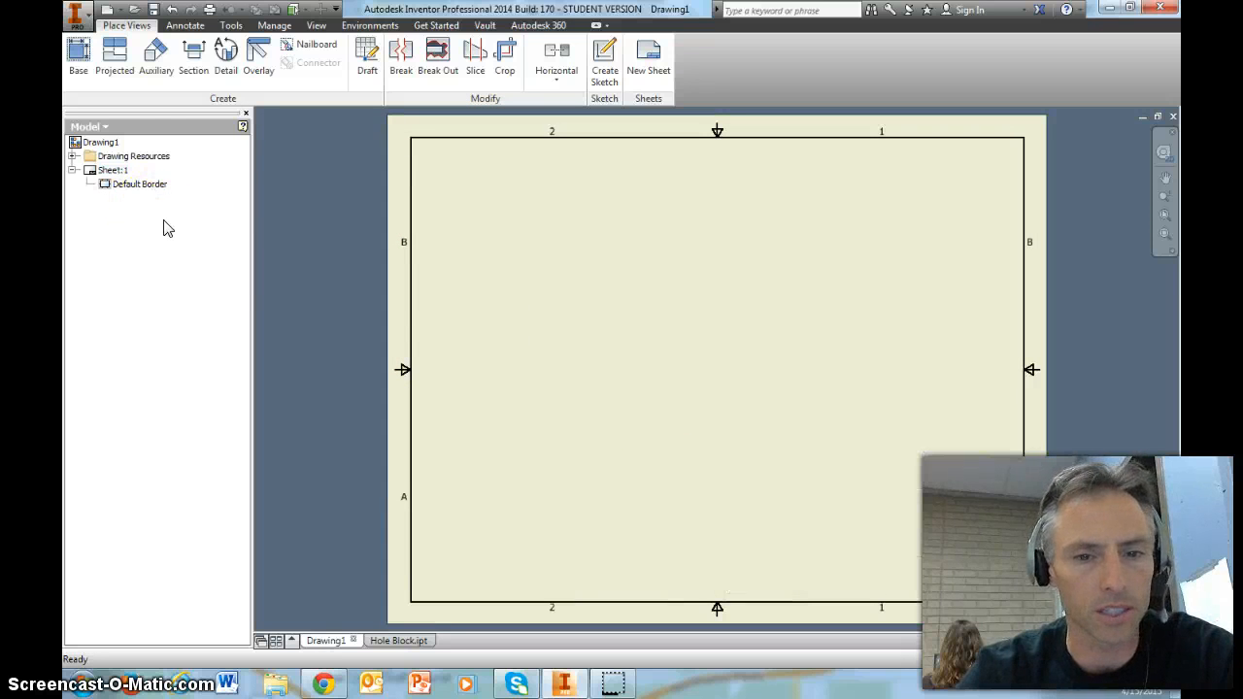
Step: Start a base view of the Hole Block part at 1/4 scale
click(78, 55)
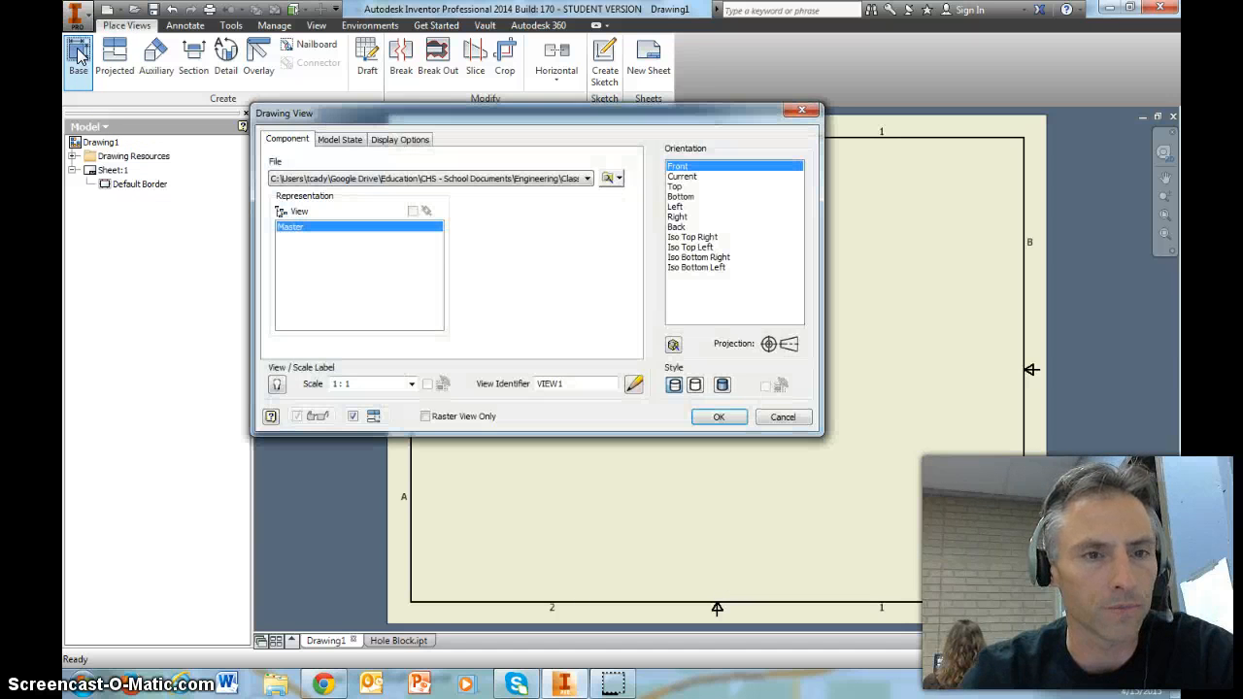
click(608, 179)
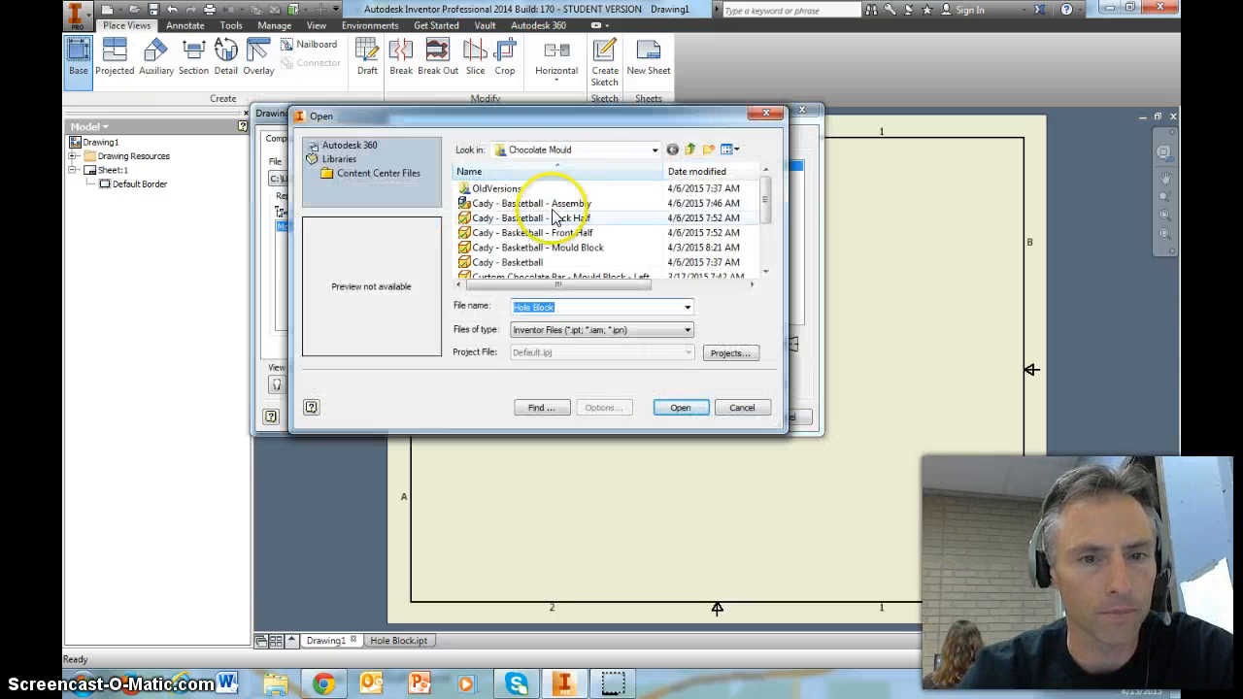
click(690, 151)
drag(767, 200, 777, 272)
double_click(500, 262)
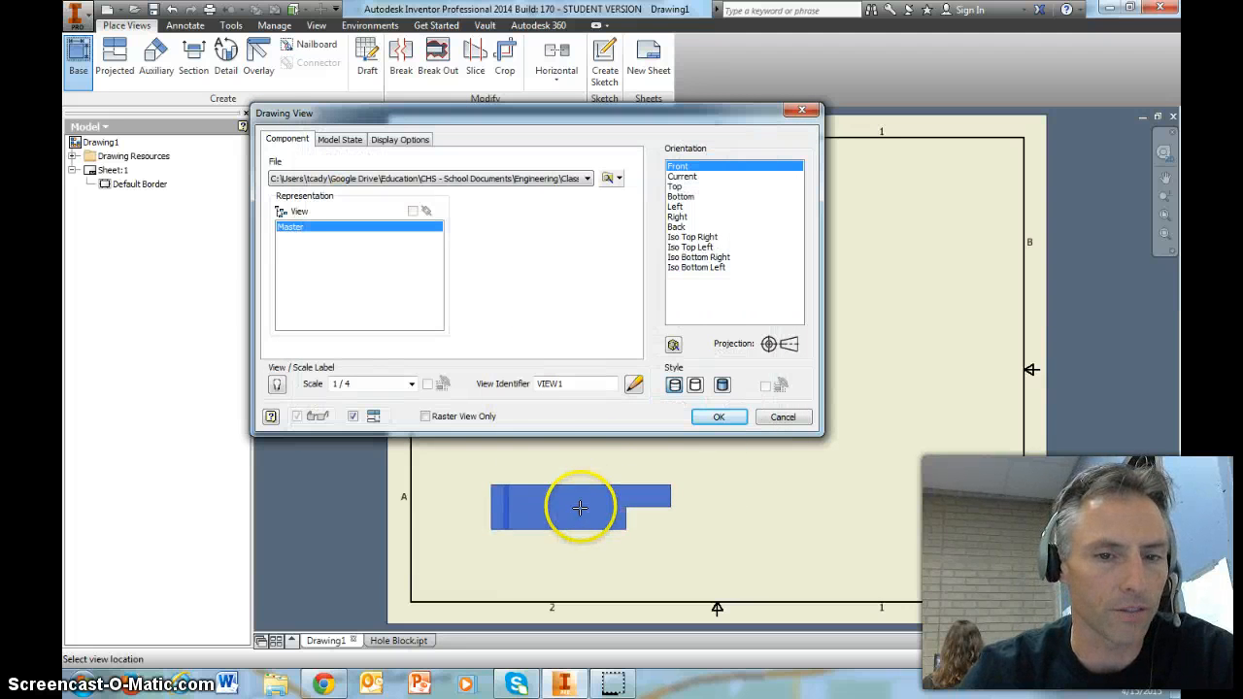
Step: Set the base view to a custom orientation looking straight at the block's top face, with the holes in a horizontal row
click(674, 346)
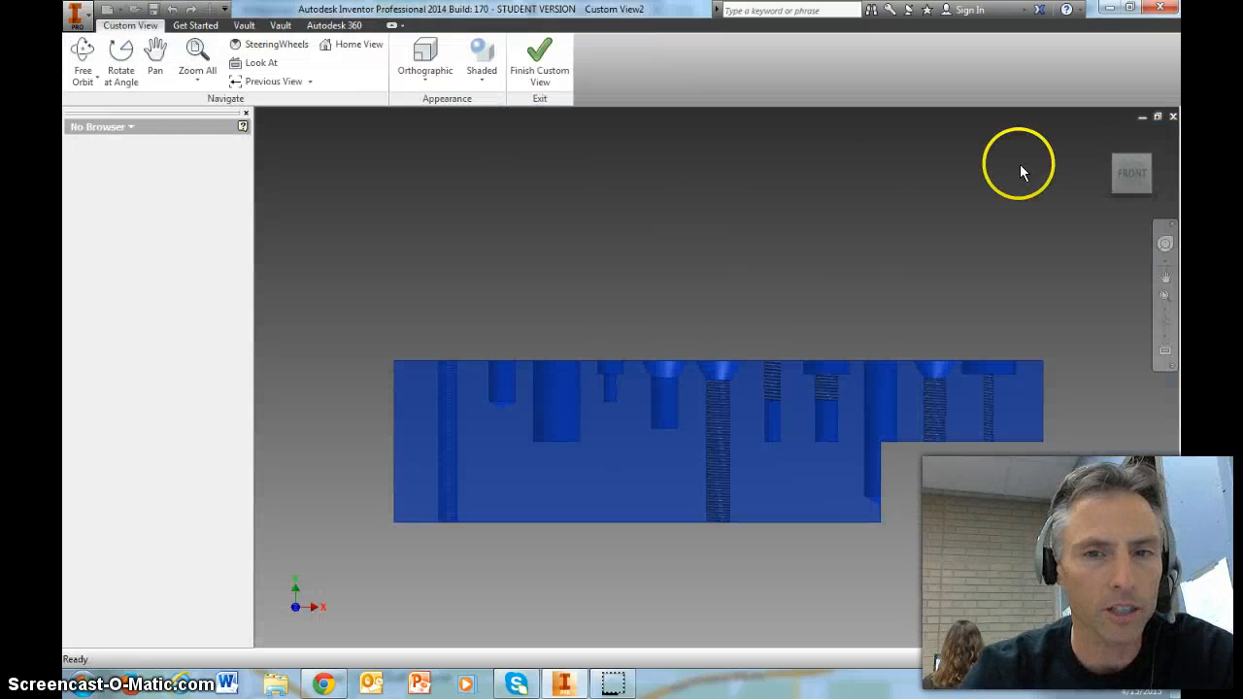
click(1131, 147)
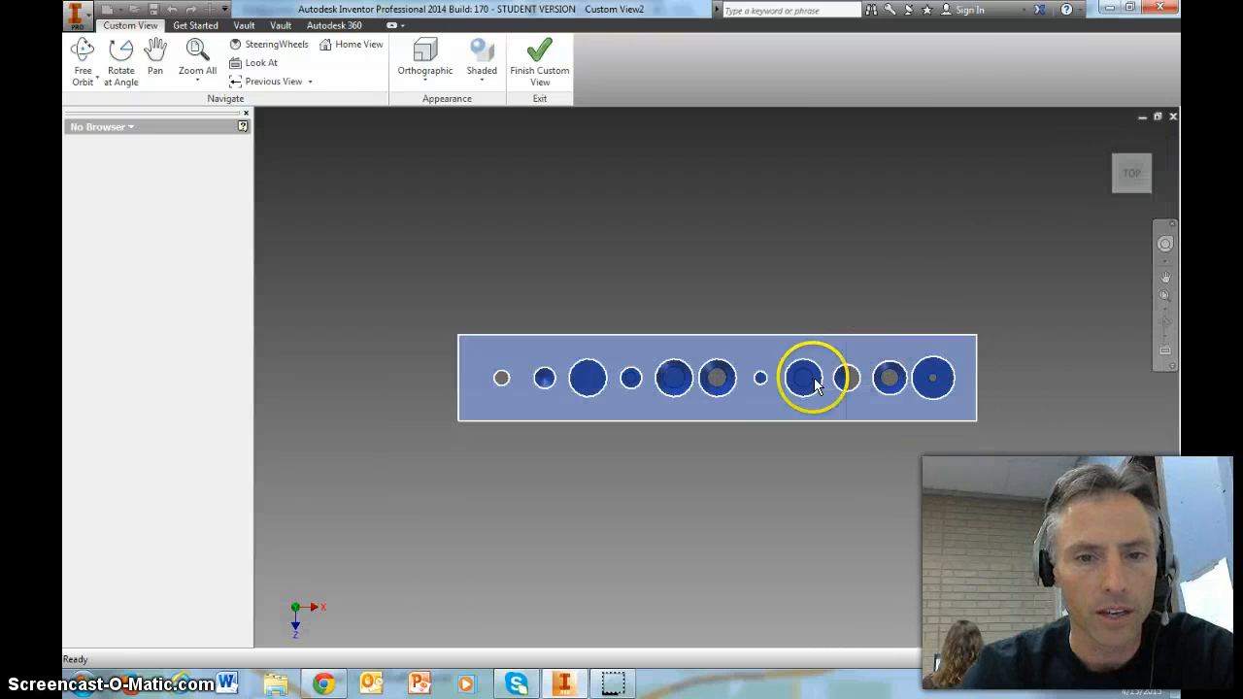
scroll(764, 396, down, 3)
scroll(765, 396, up, 3)
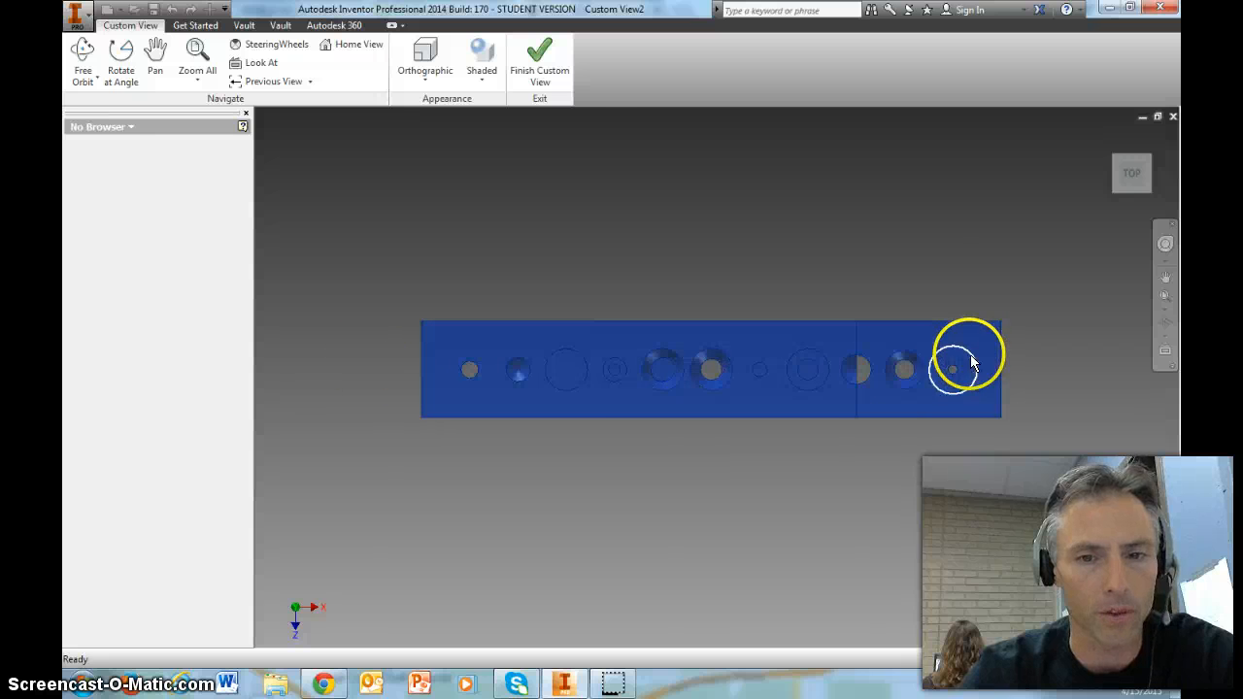
click(857, 325)
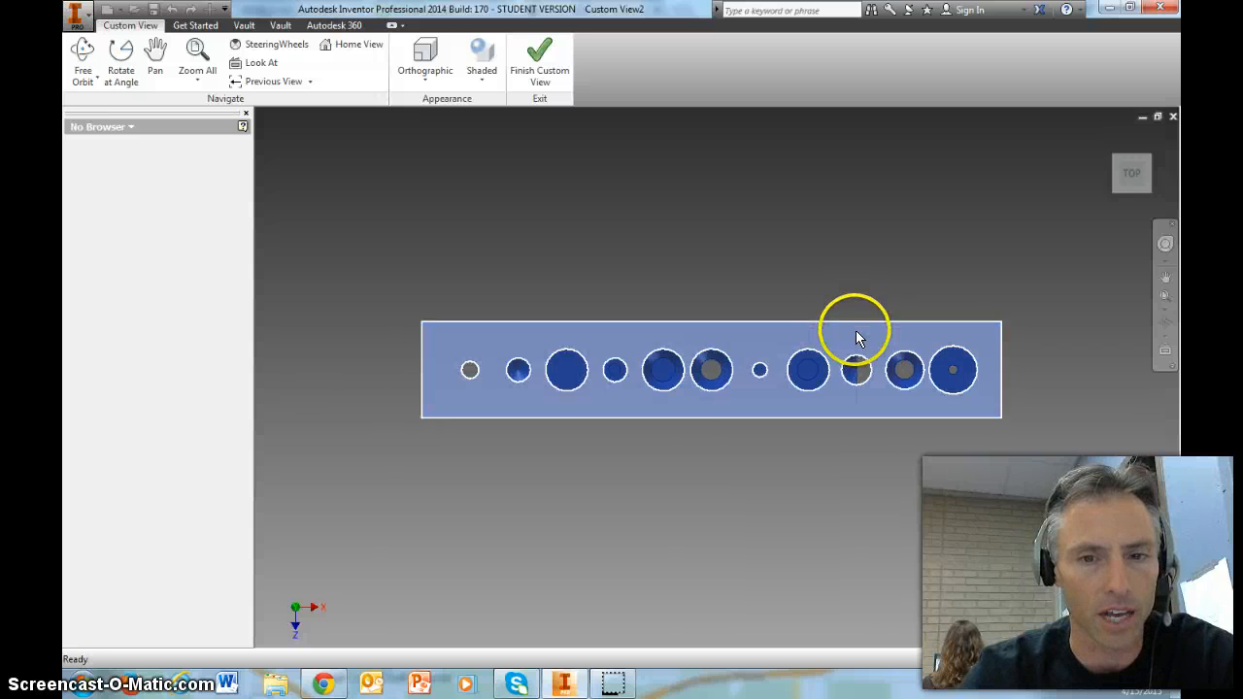
click(540, 60)
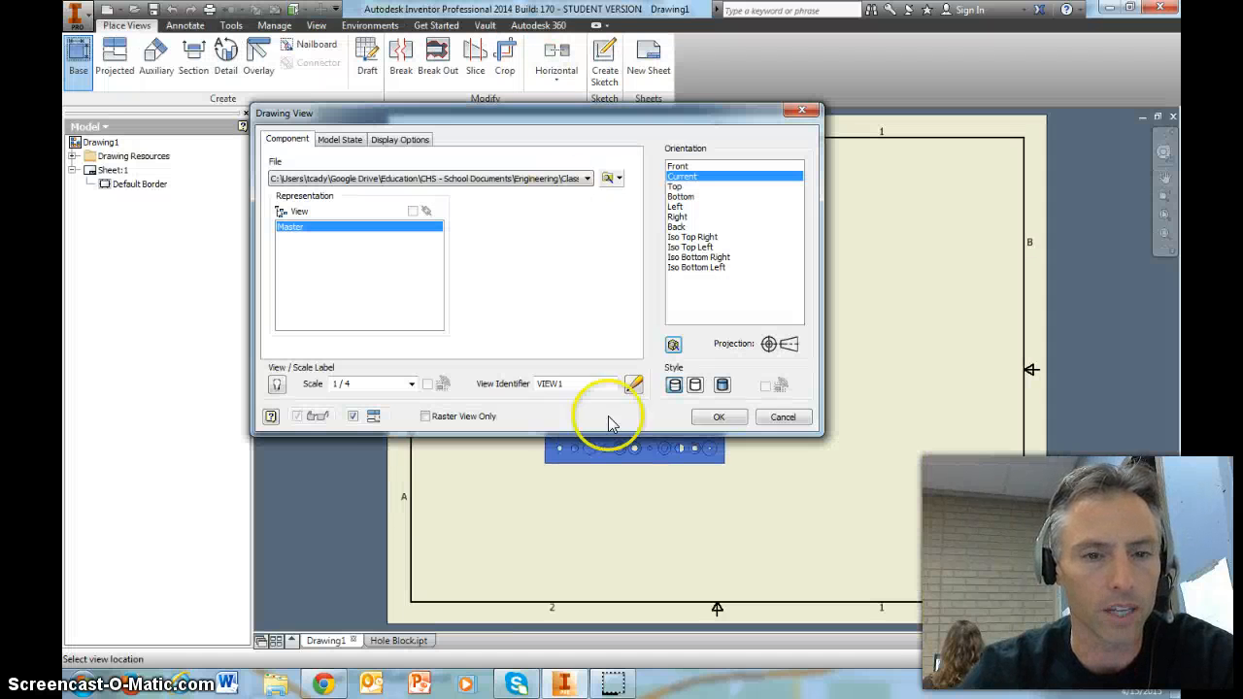
Step: Place the base view at 1/2 scale without any projected views and move it to just above the sheet's mid-height
click(410, 384)
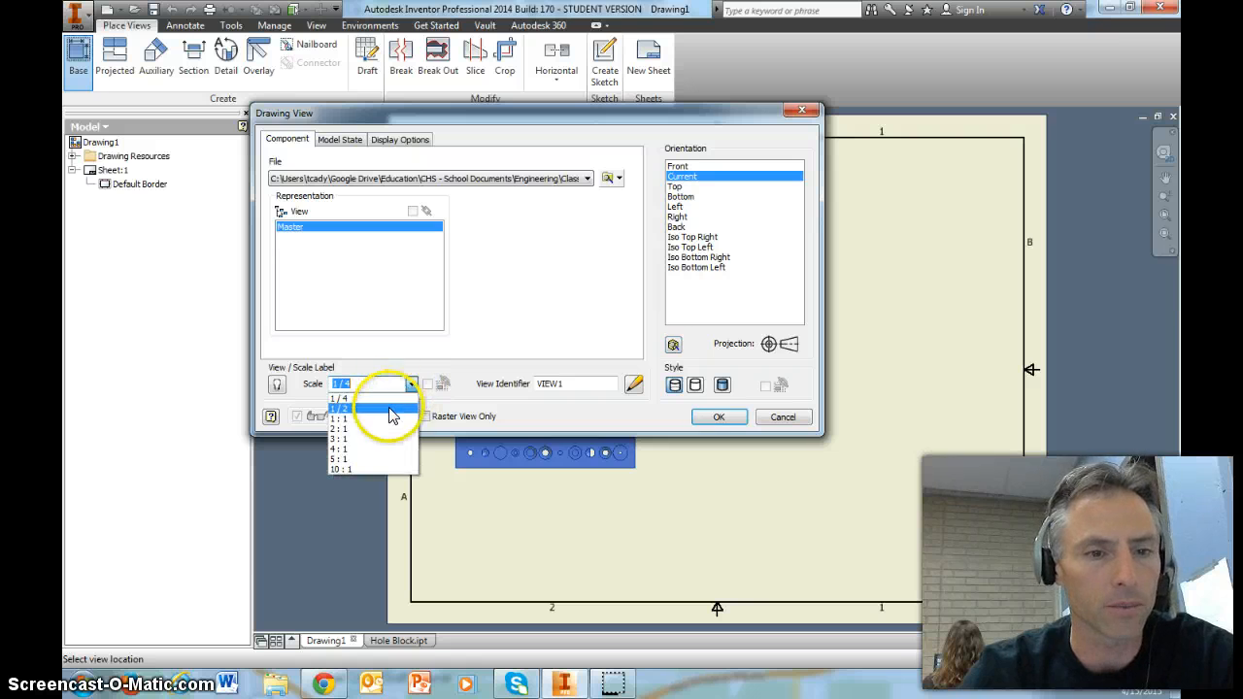
click(390, 409)
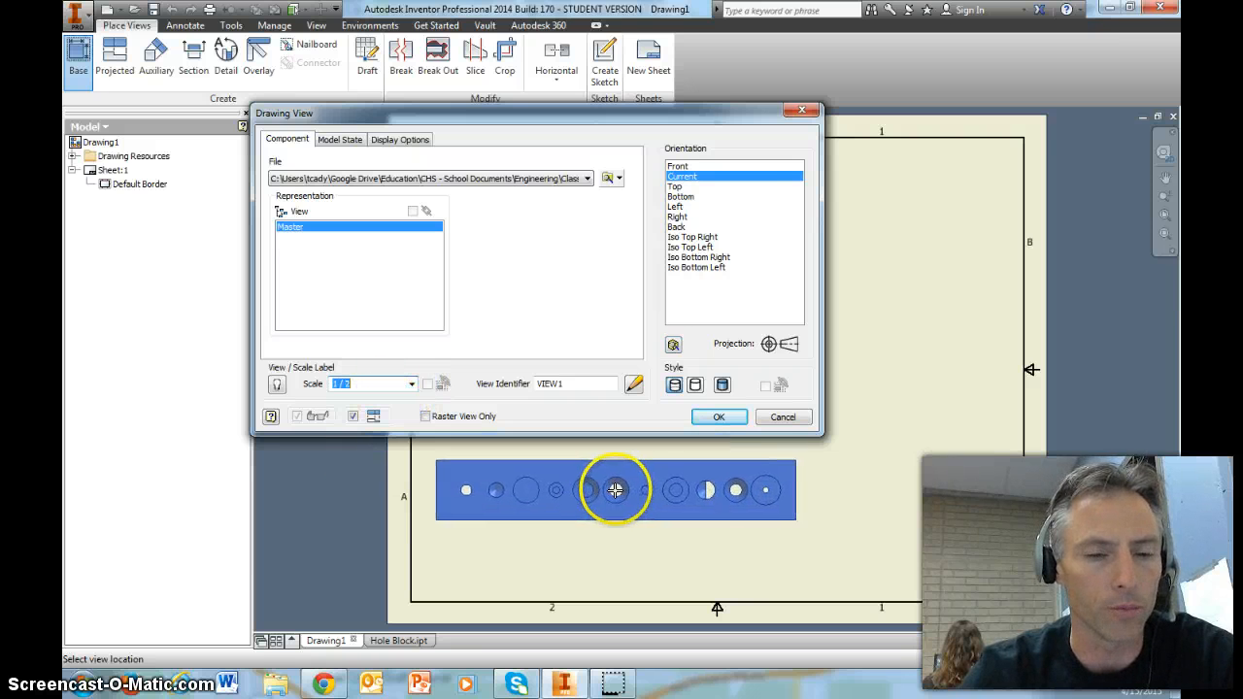
click(614, 468)
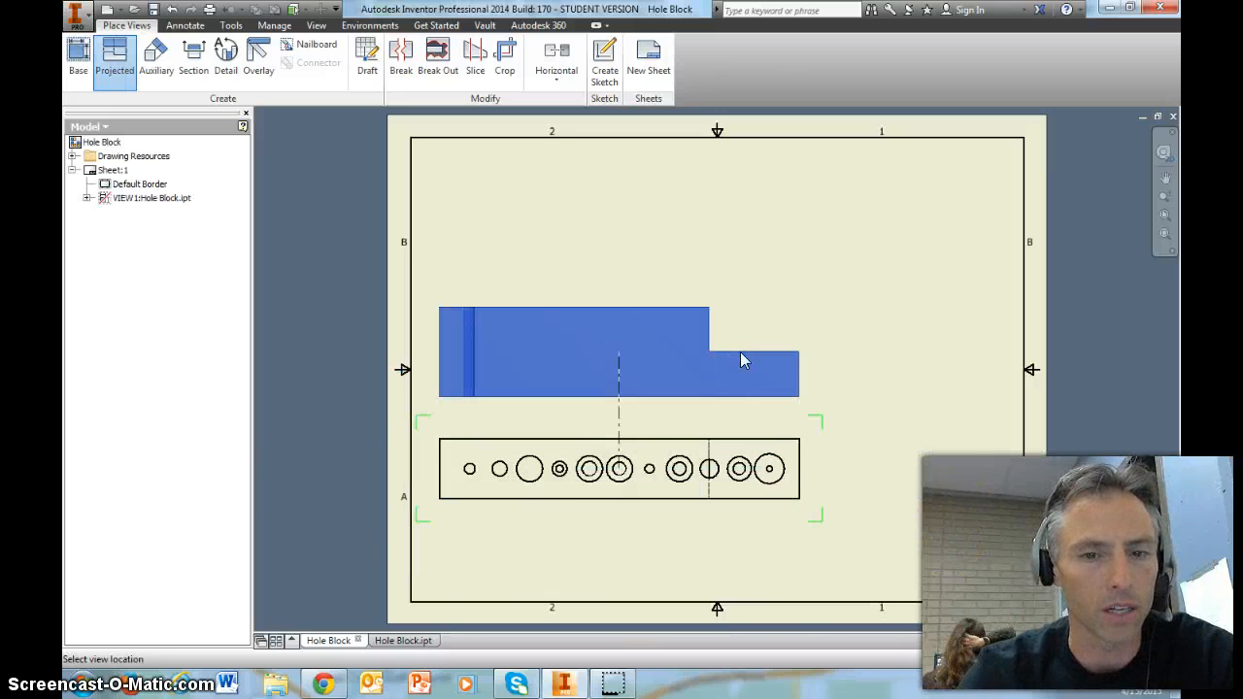
right_click(740, 352)
click(788, 355)
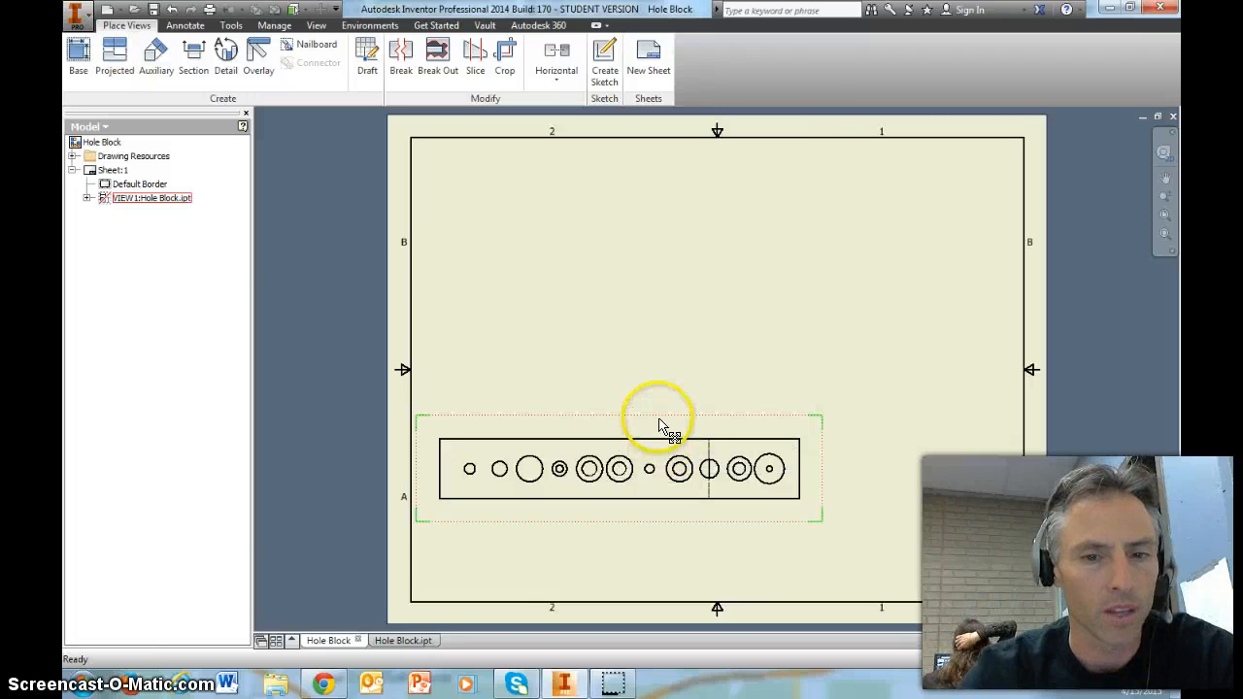
drag(687, 355, 654, 284)
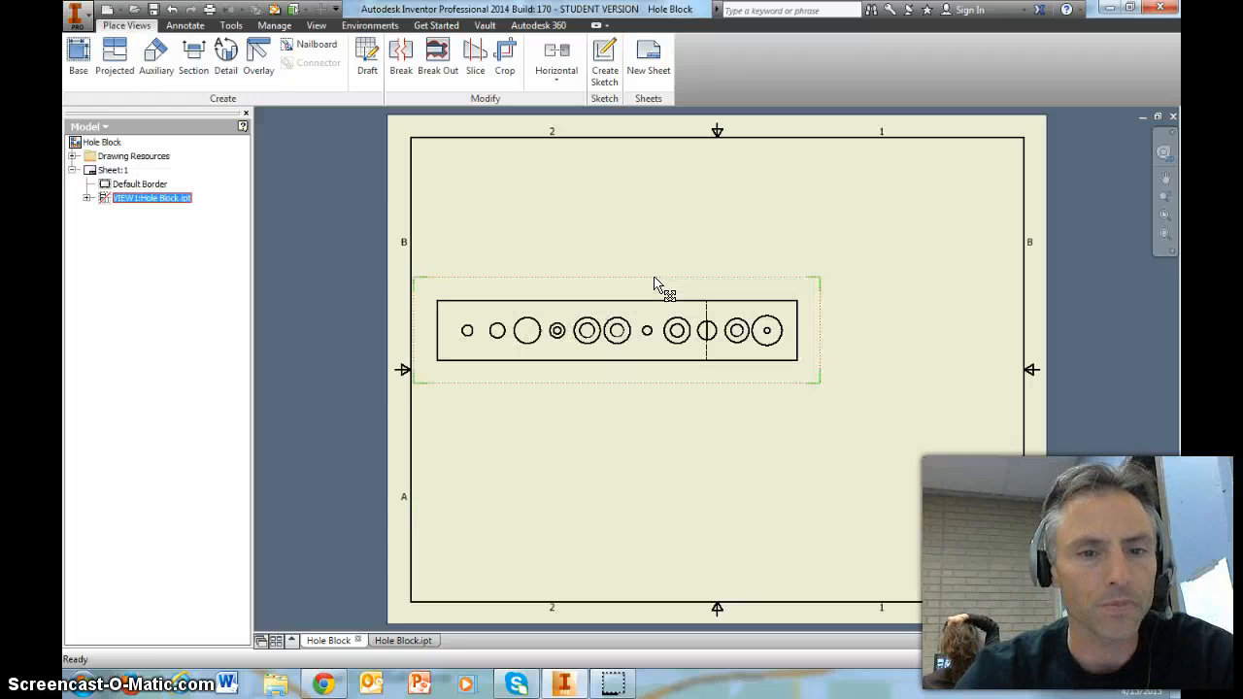
Step: Create a section view with a horizontal cutting line through all hole centres, across the block's full length, placed below the base view
click(194, 60)
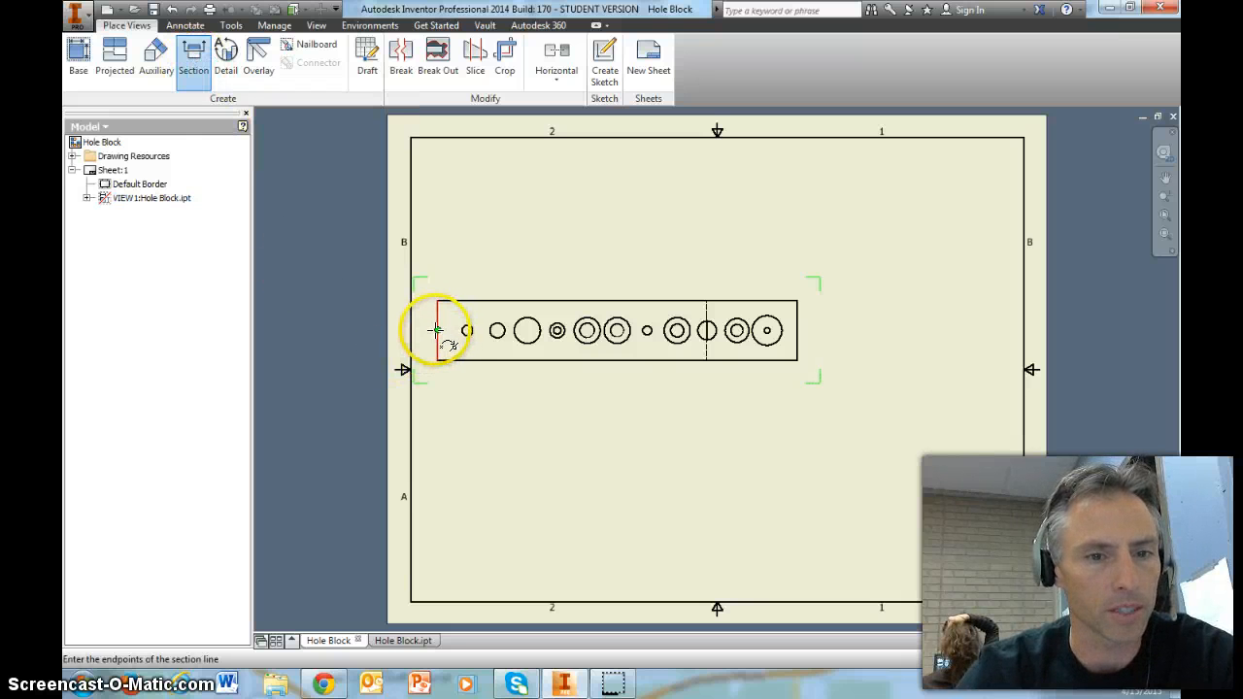
drag(436, 331, 795, 330)
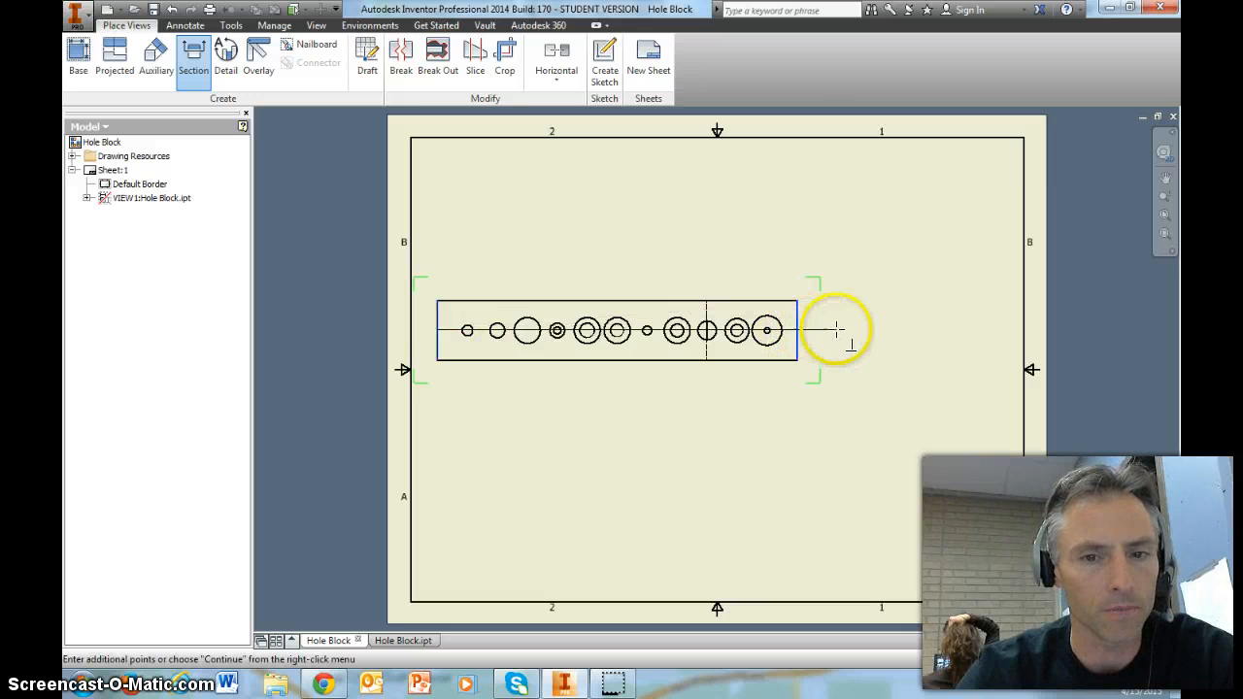
right_click(854, 358)
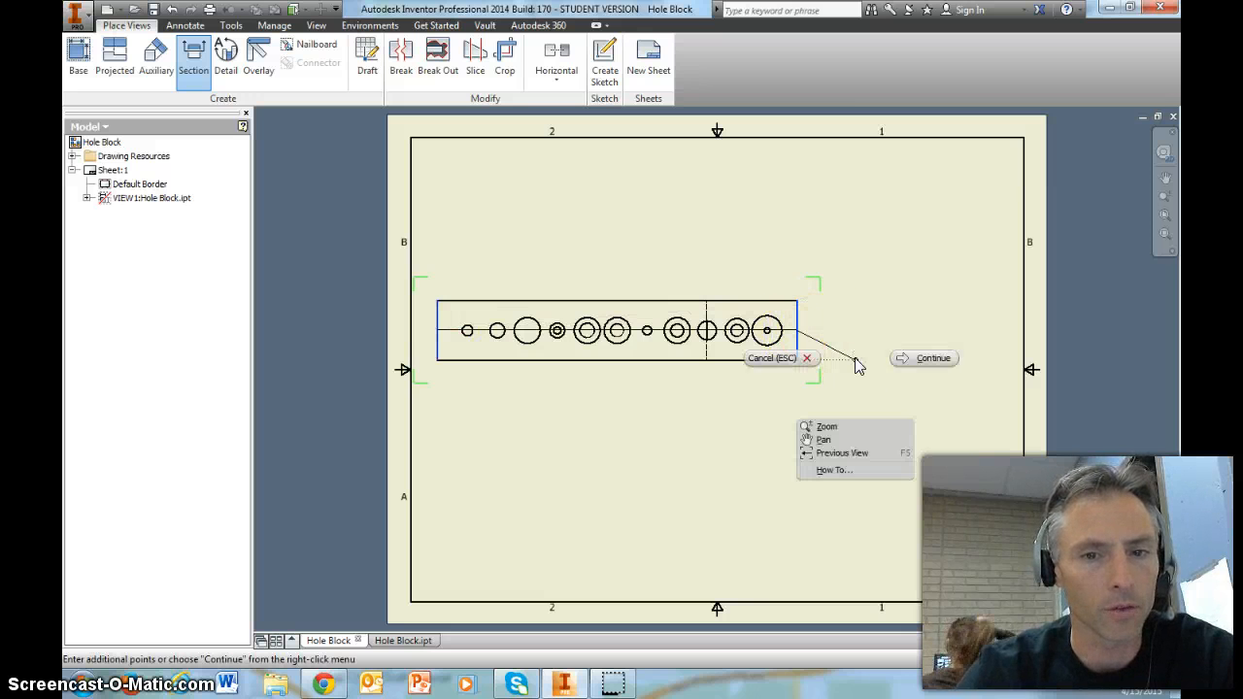
click(931, 359)
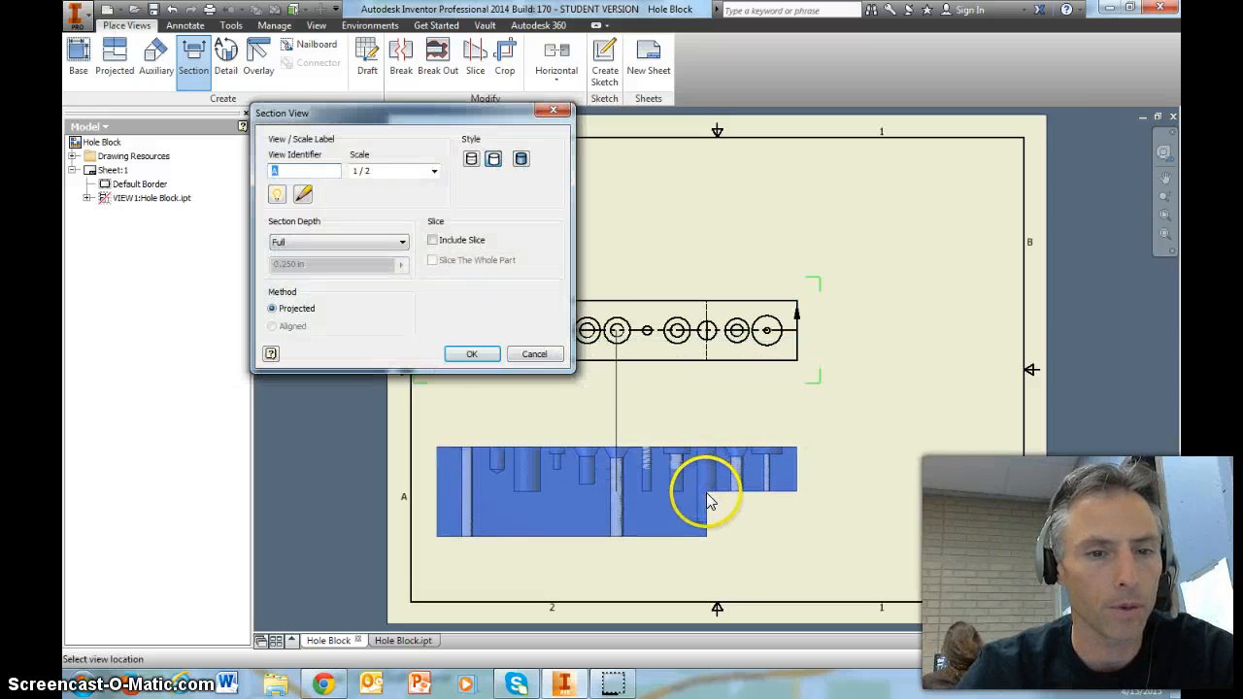
click(703, 487)
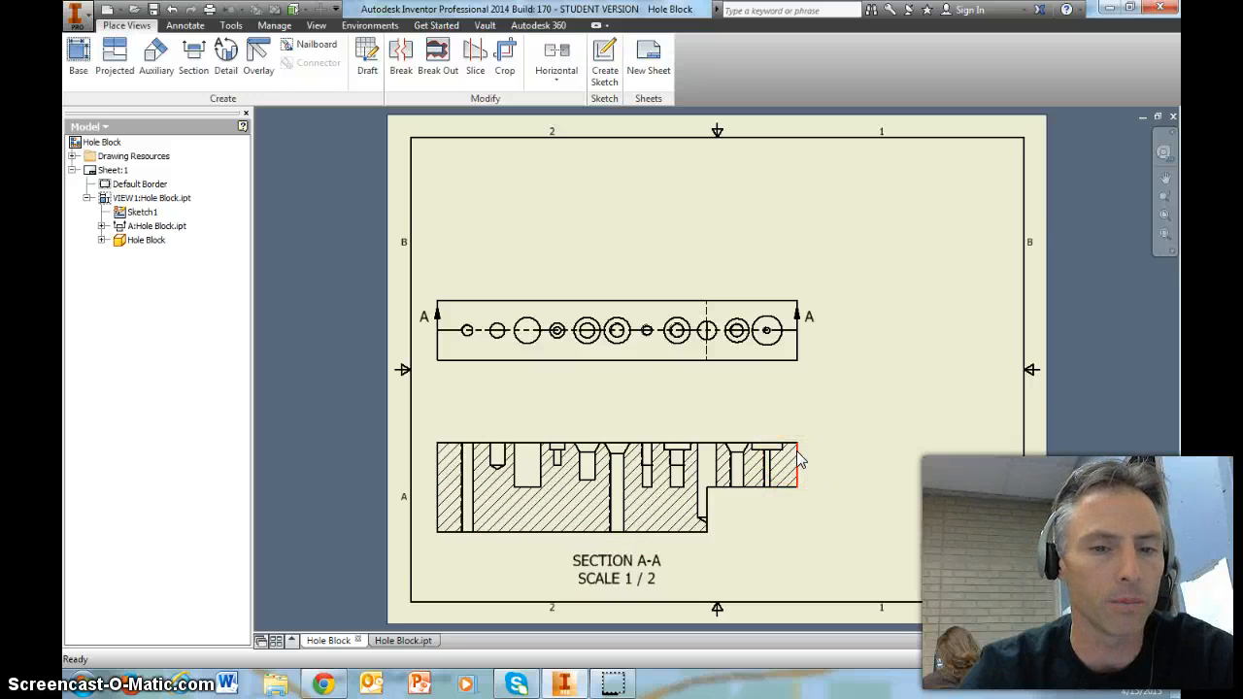
Step: Project an isometric view from the section view into the upper-right corner of the sheet
scroll(611, 499, down, 4)
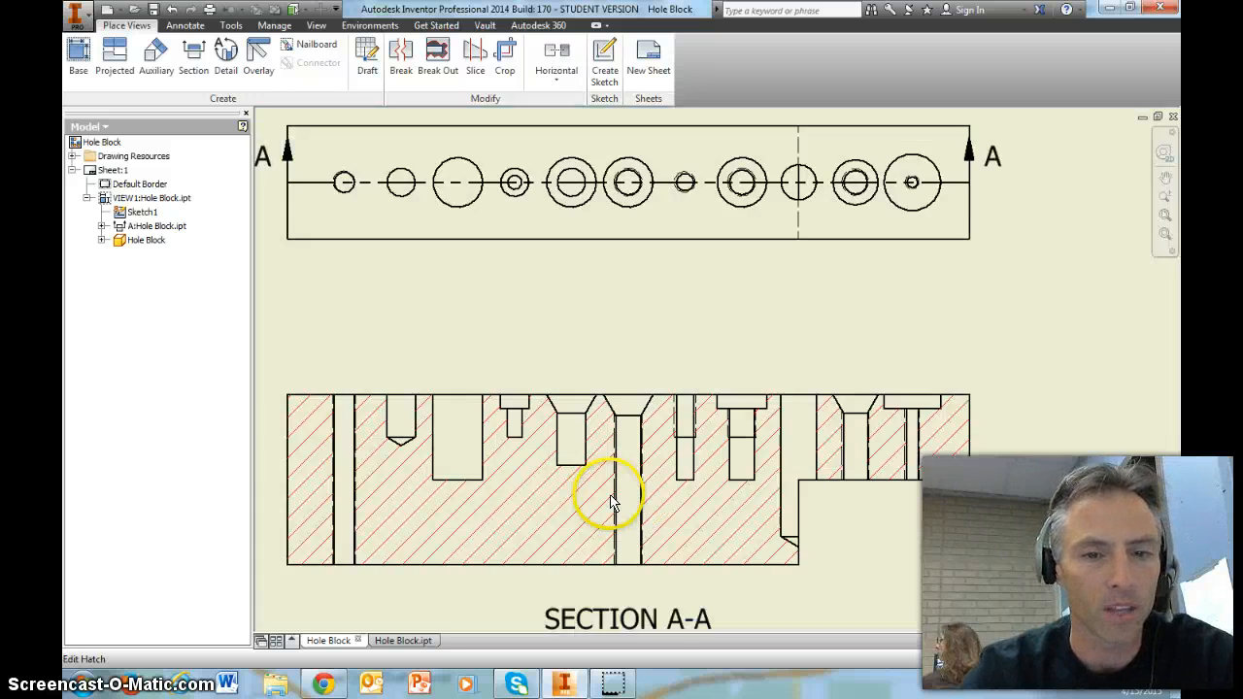
scroll(612, 500, up, 3)
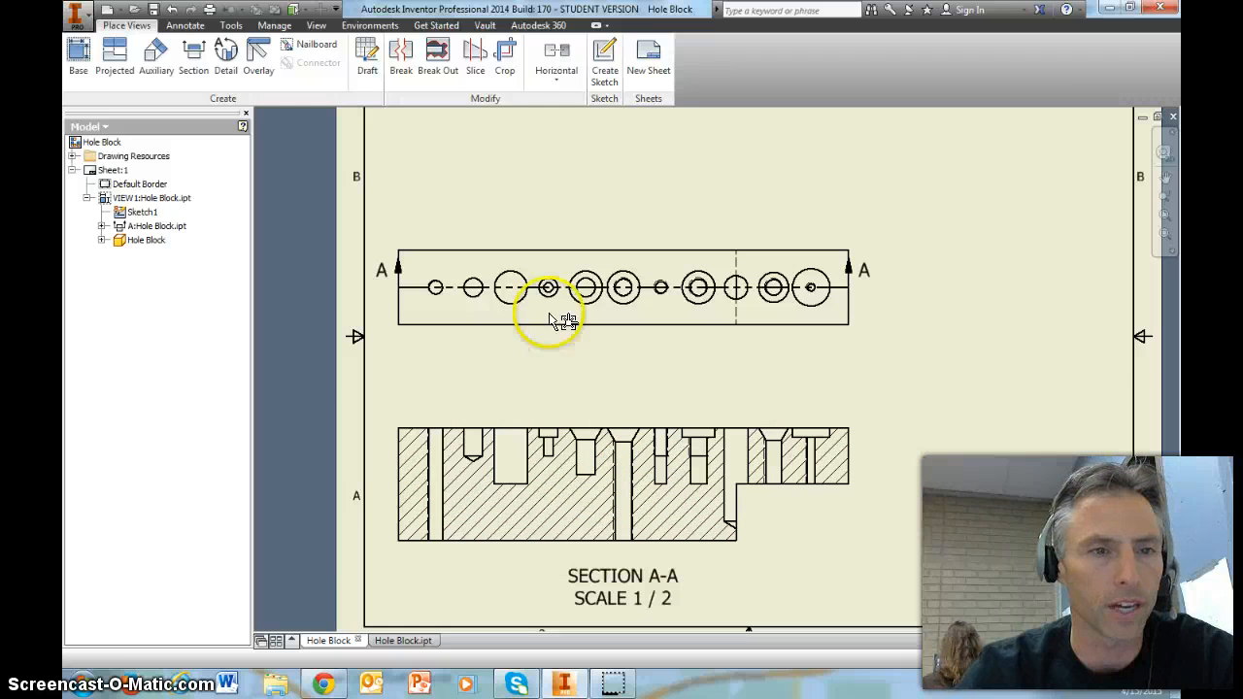
click(557, 476)
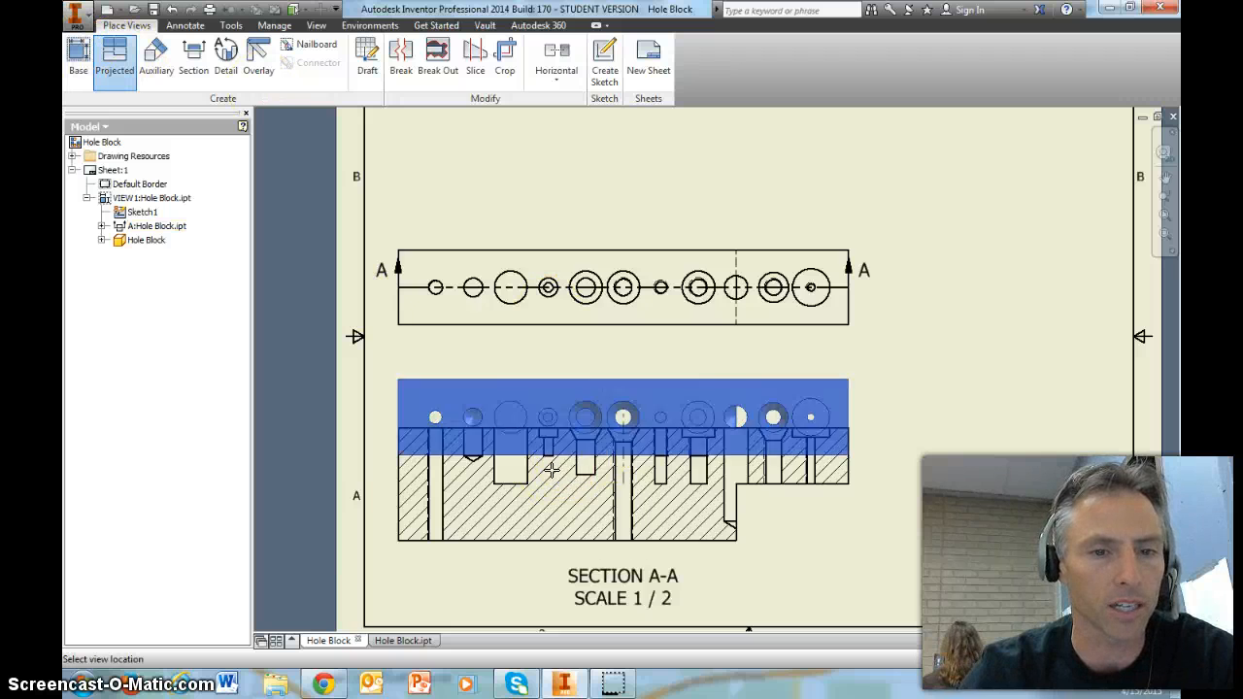
scroll(874, 264, up, 4)
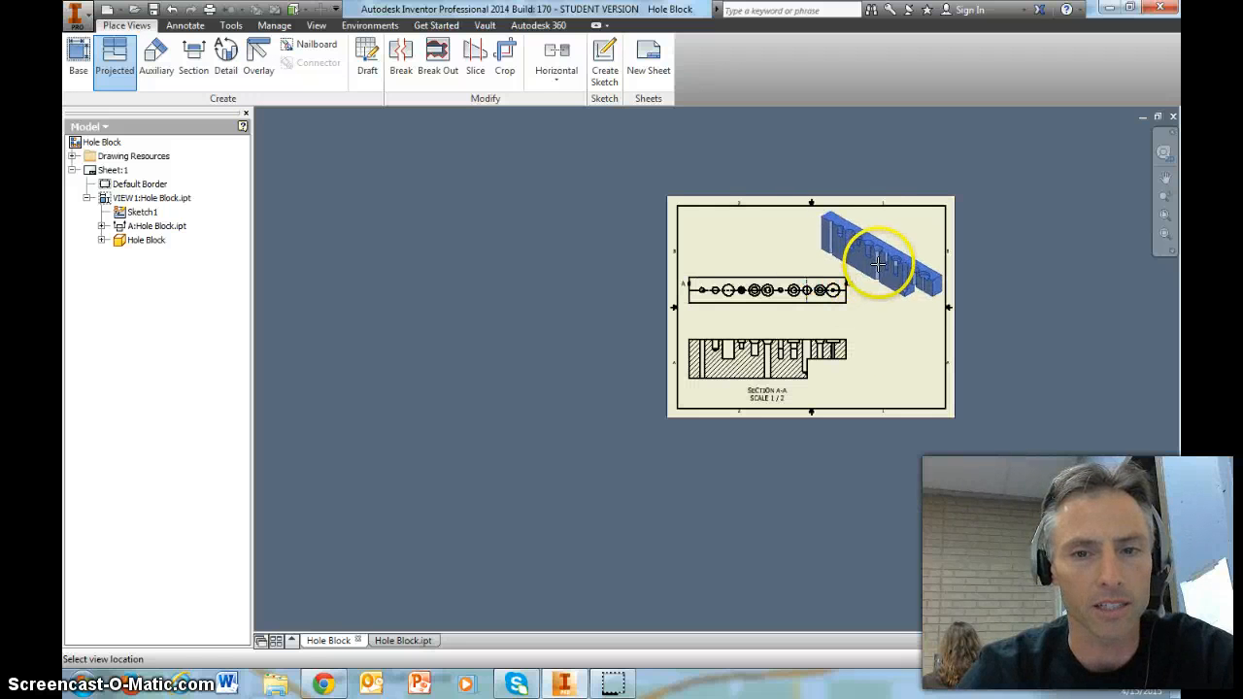
click(879, 264)
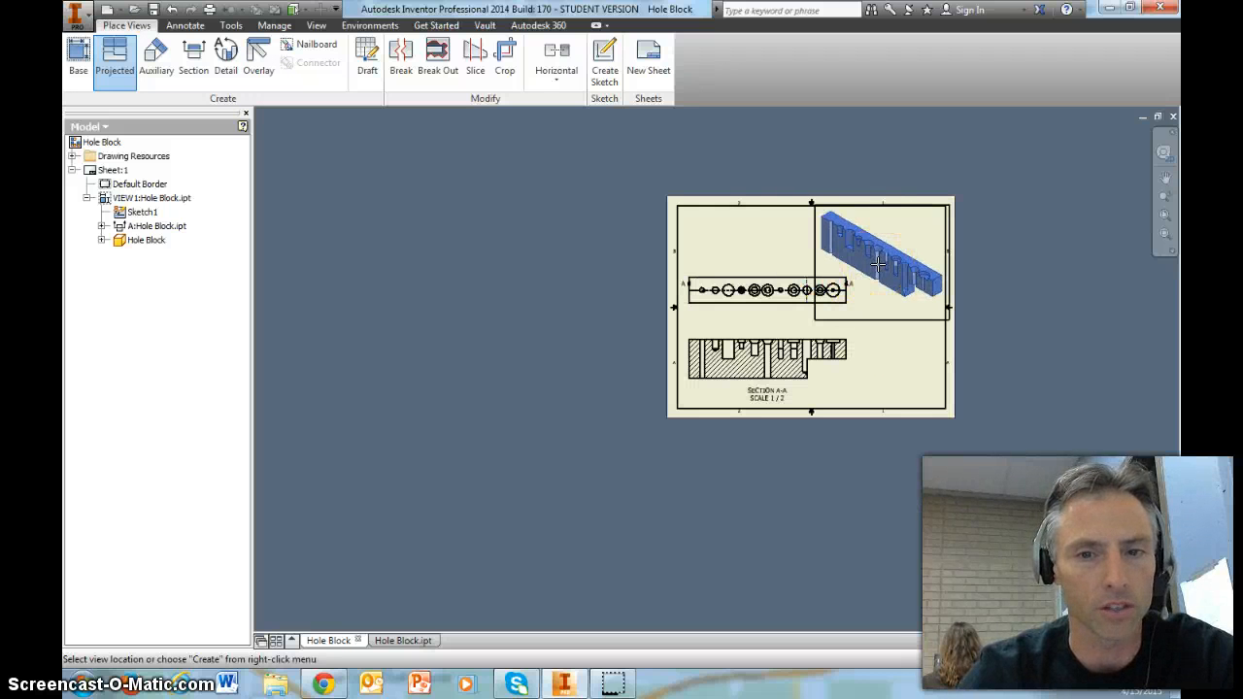
right_click(878, 264)
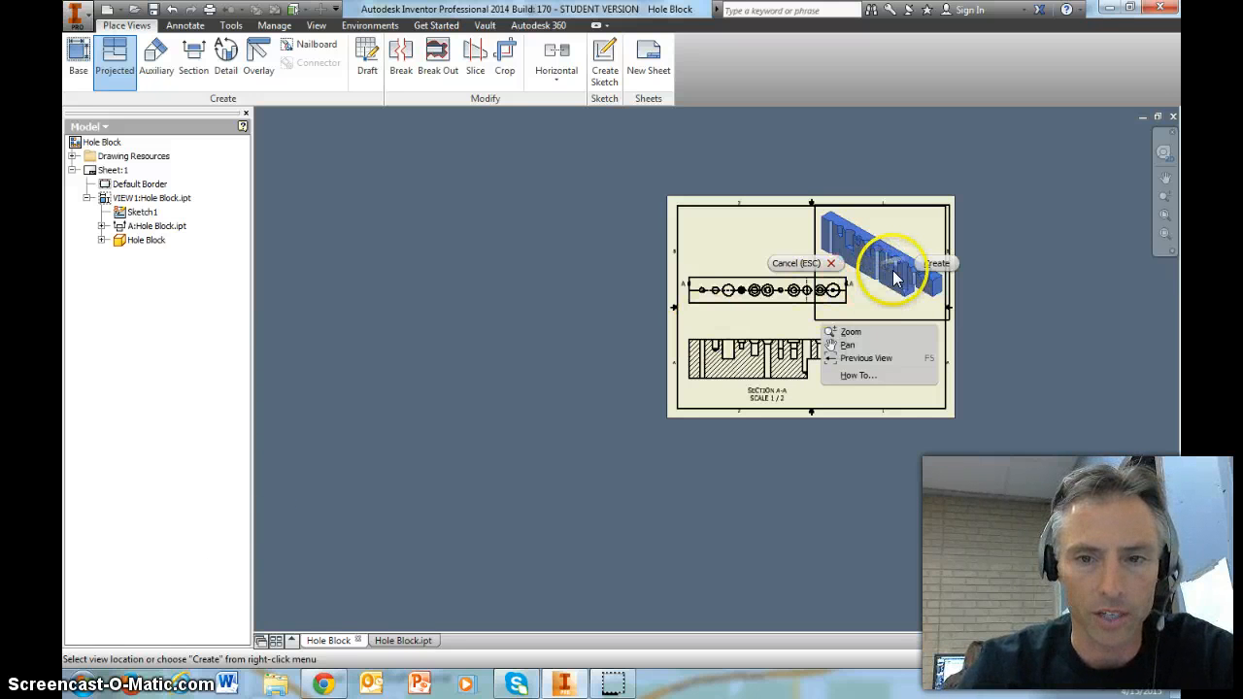
click(936, 263)
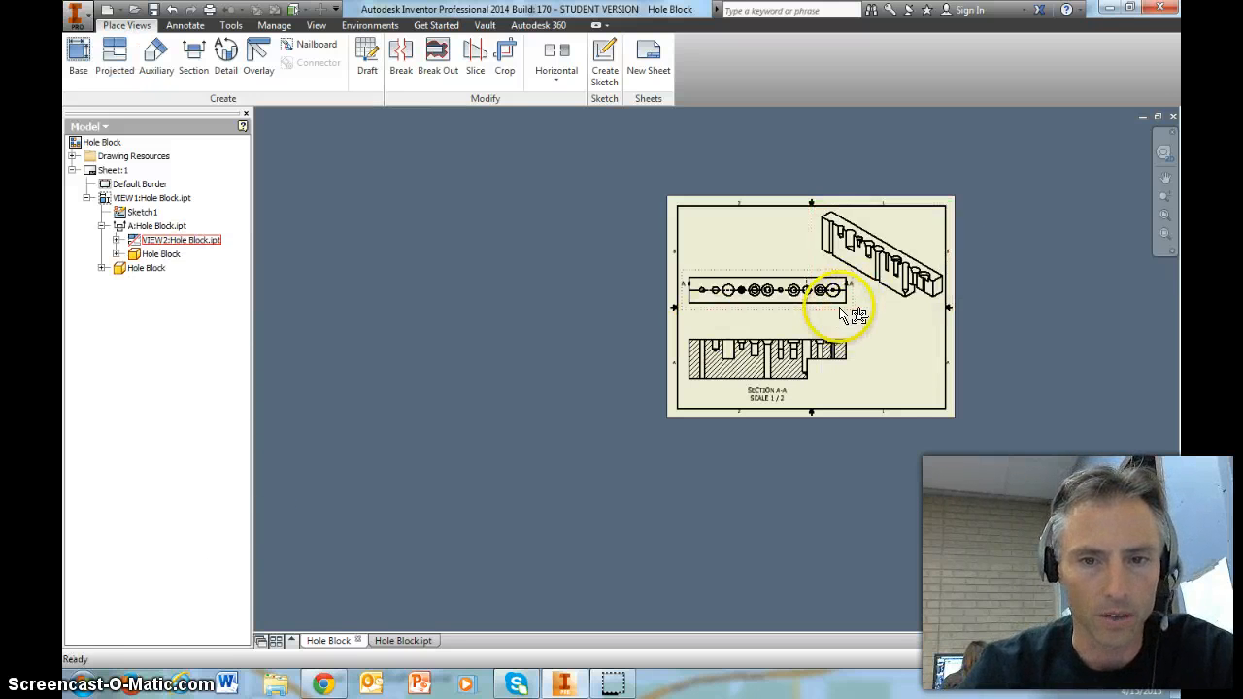
scroll(837, 311, up, 3)
right_click(895, 282)
click(894, 328)
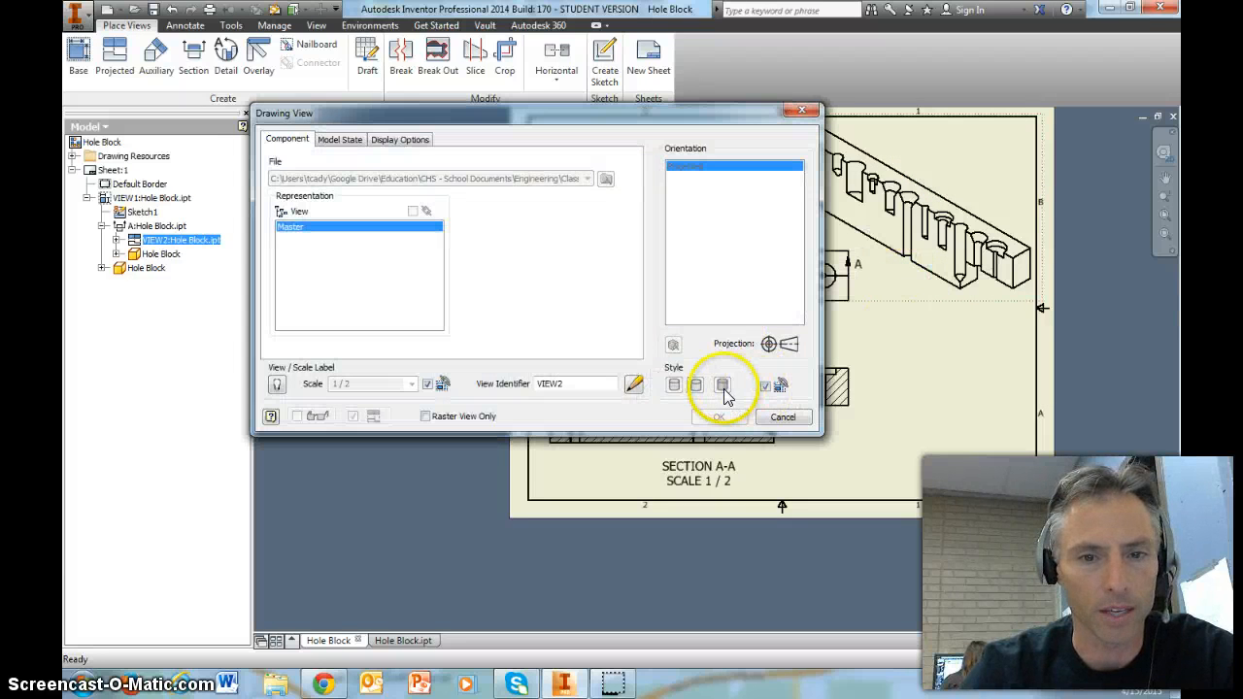
click(791, 423)
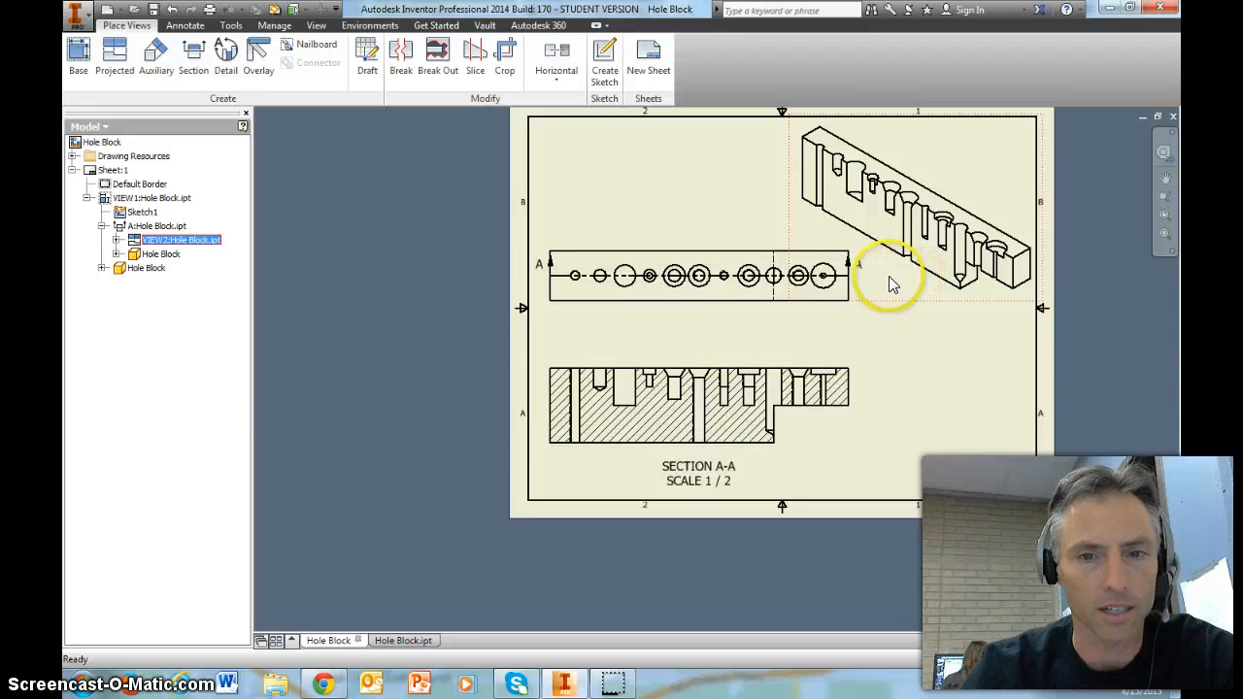
right_click(889, 276)
click(893, 324)
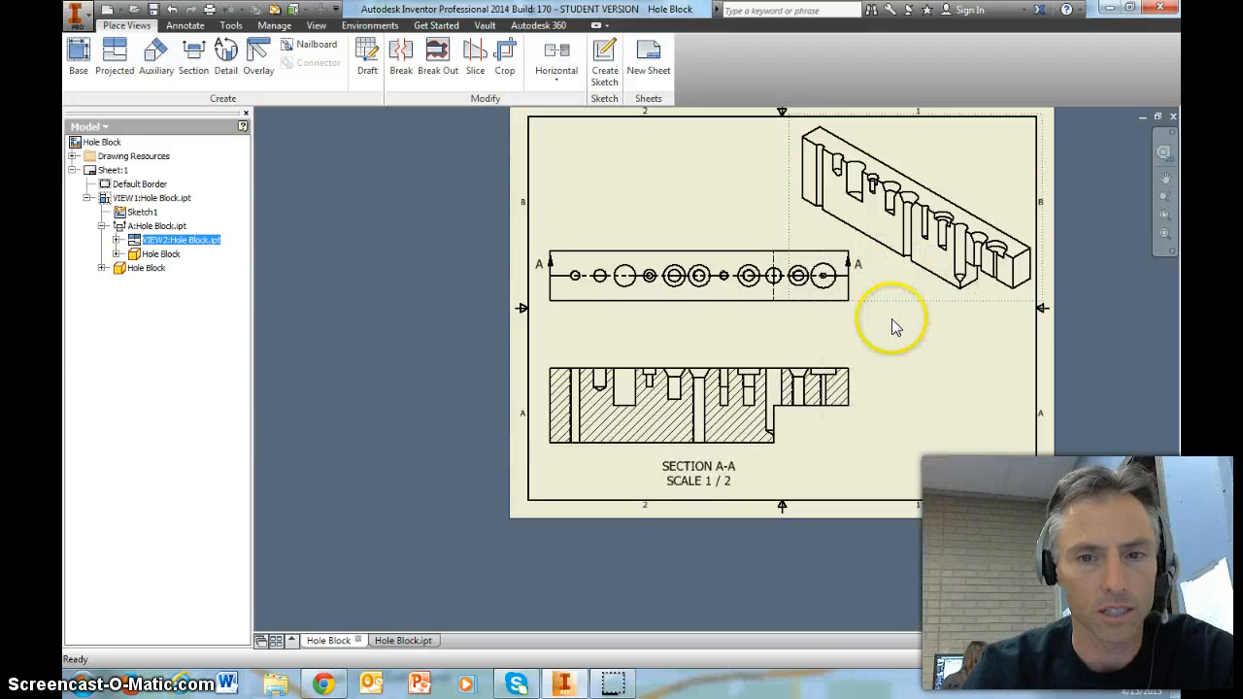
click(784, 418)
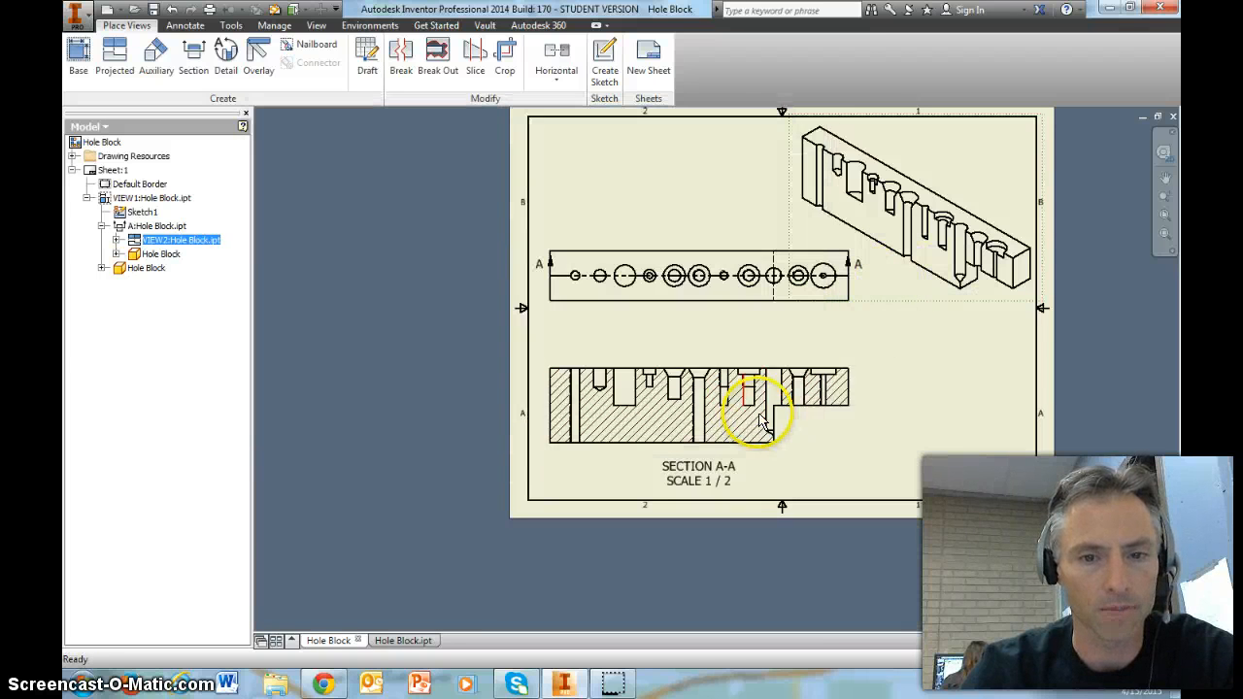
Step: Change the display style of section view A-A to shaded
right_click(792, 436)
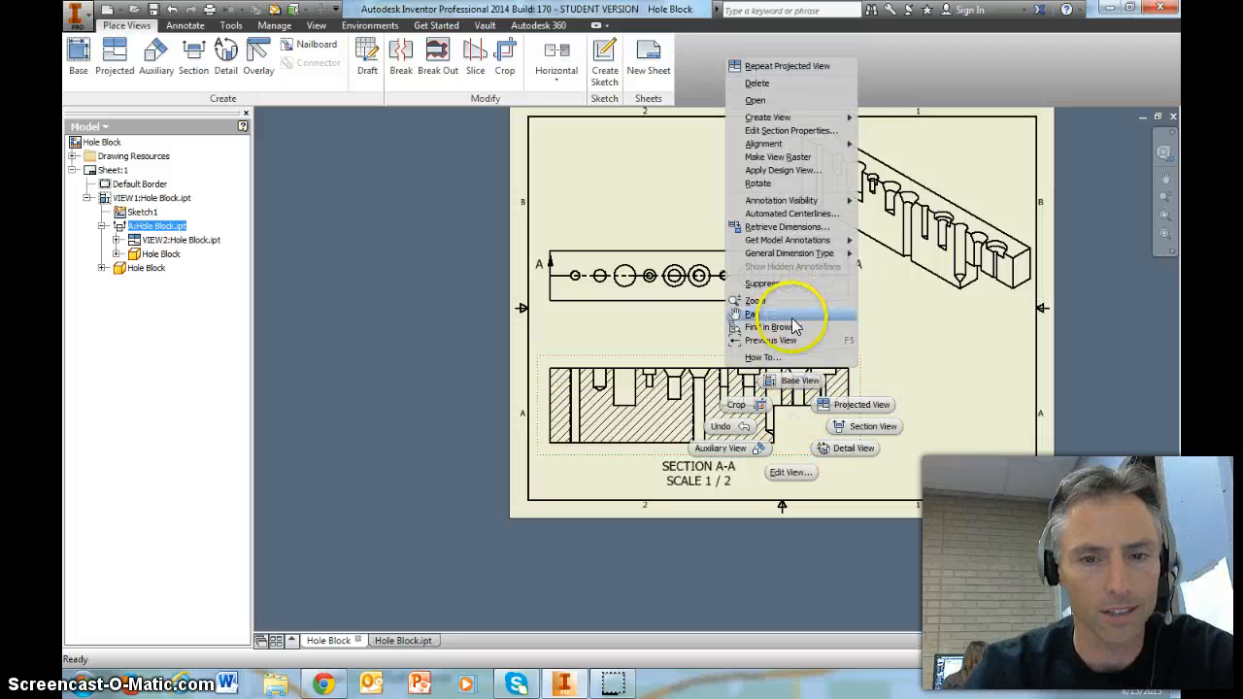
click(791, 474)
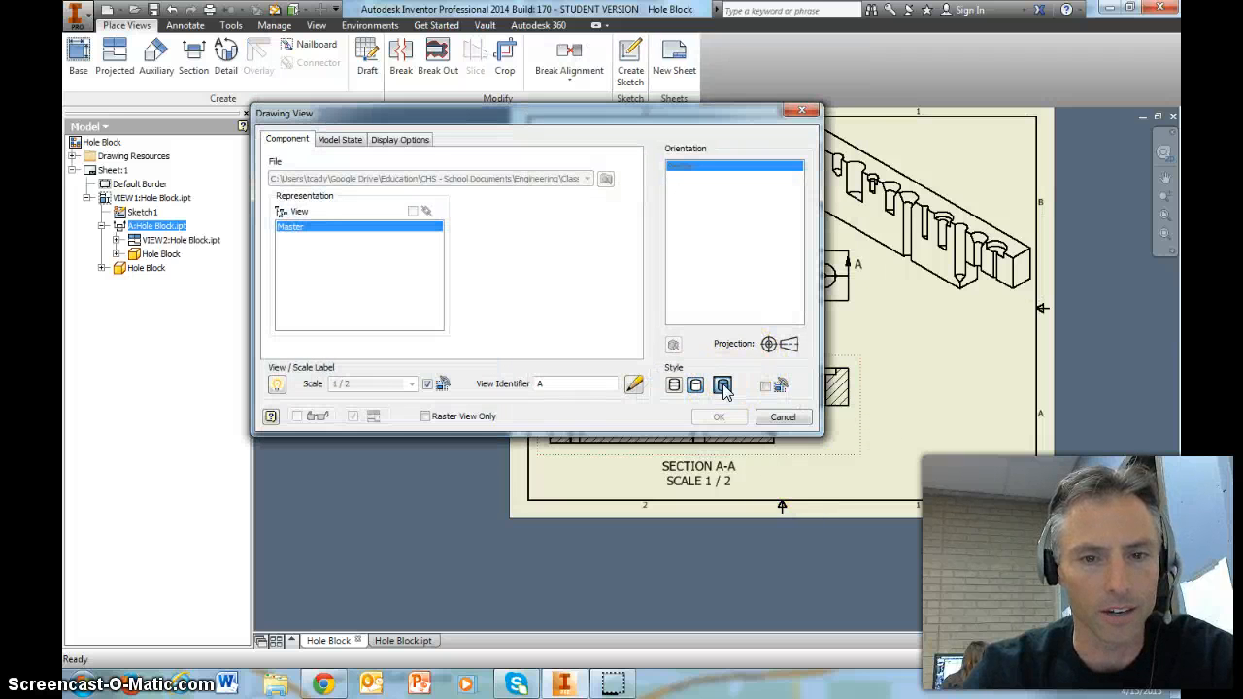
click(723, 418)
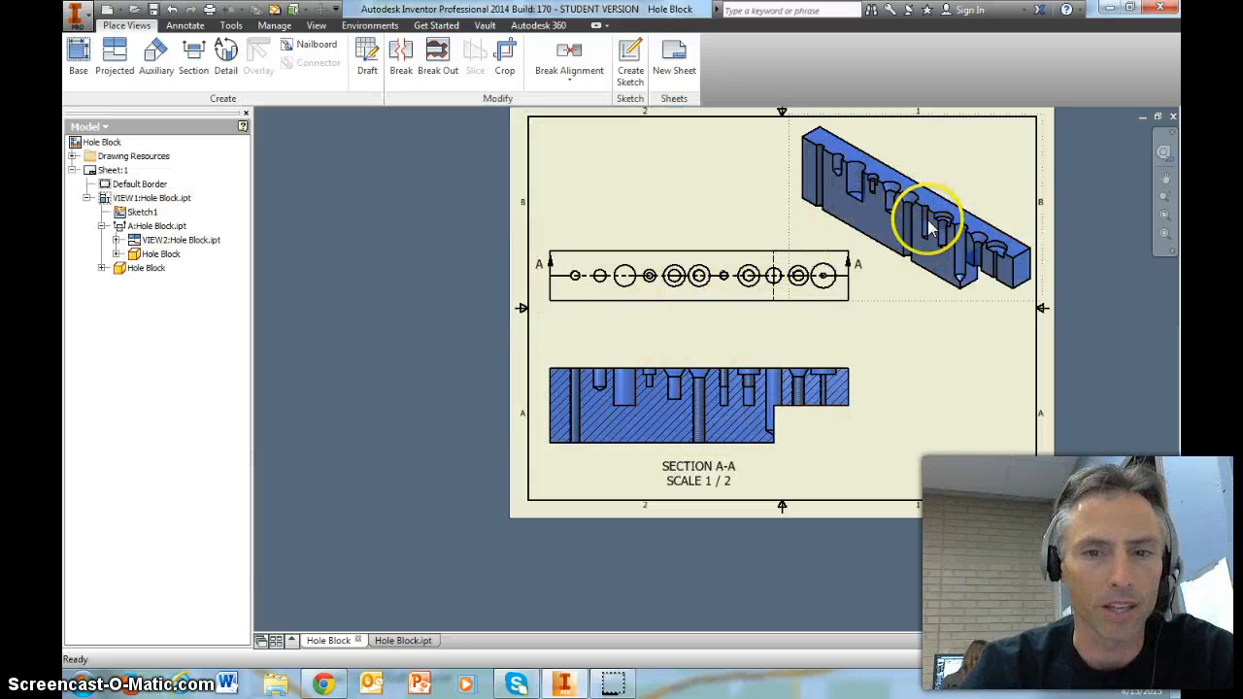
Step: Add hole and thread notes to the base view's first four holes from the left, the first and fourth above, the others below
scroll(899, 289, down, 3)
scroll(974, 248, up, 3)
scroll(969, 159, down, 3)
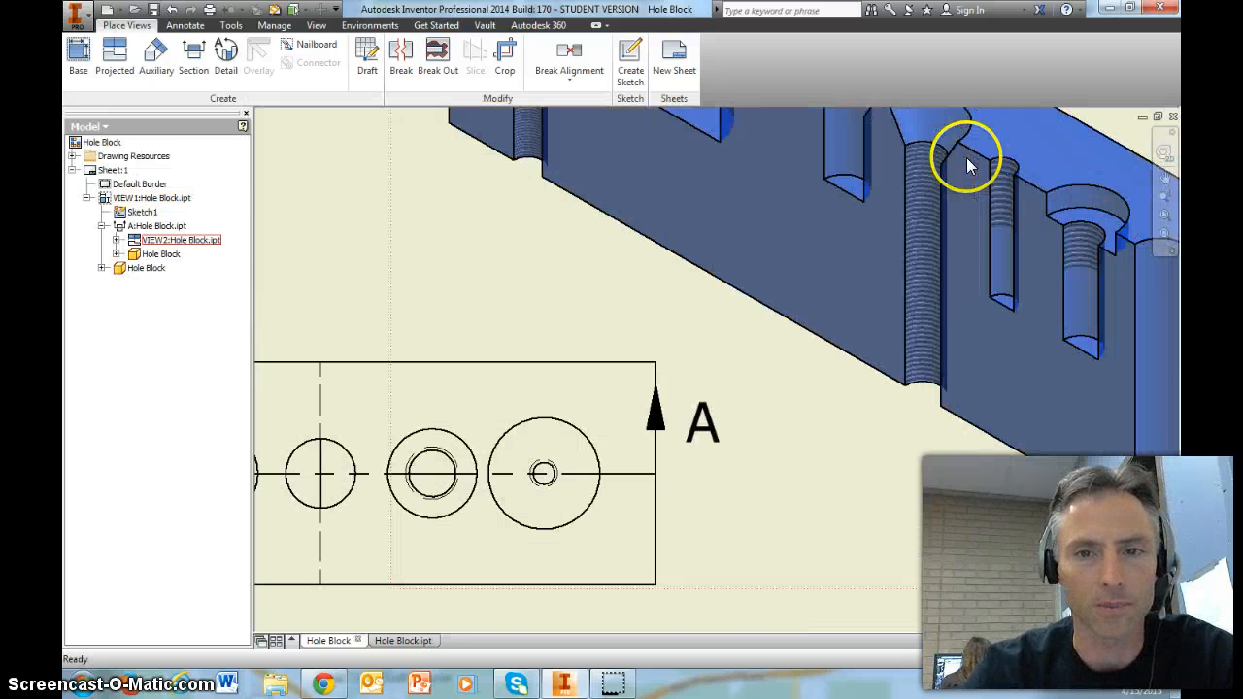
scroll(794, 282, up, 5)
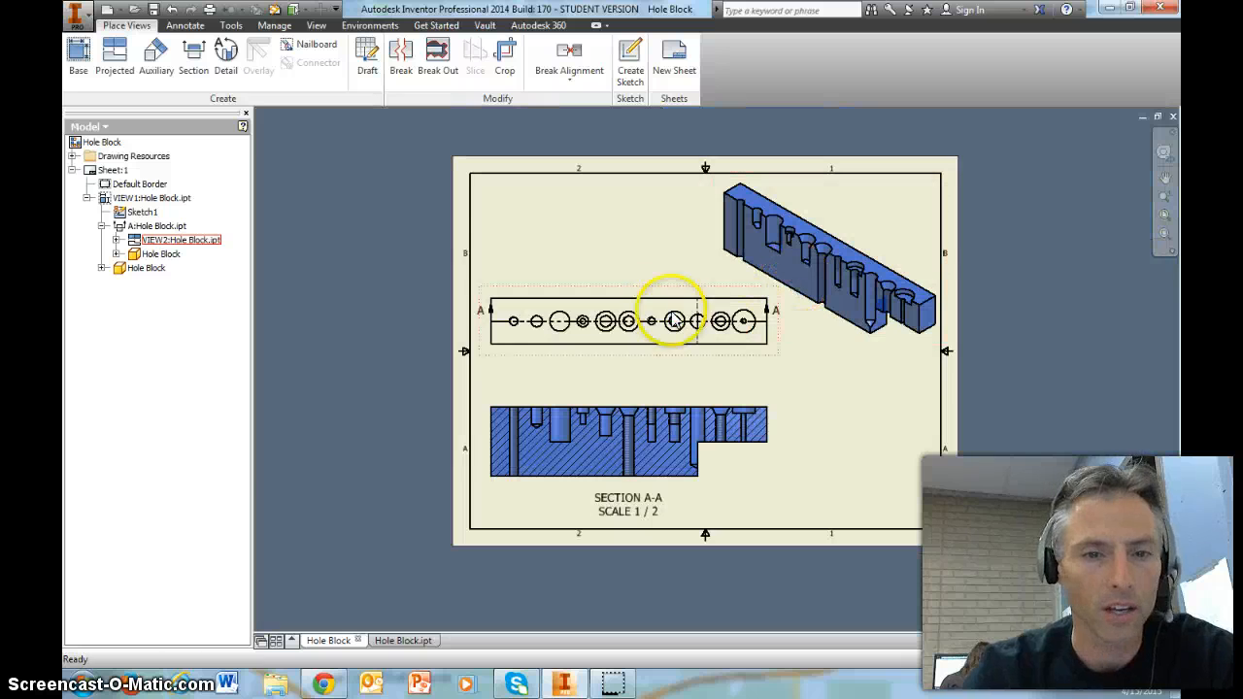
click(185, 25)
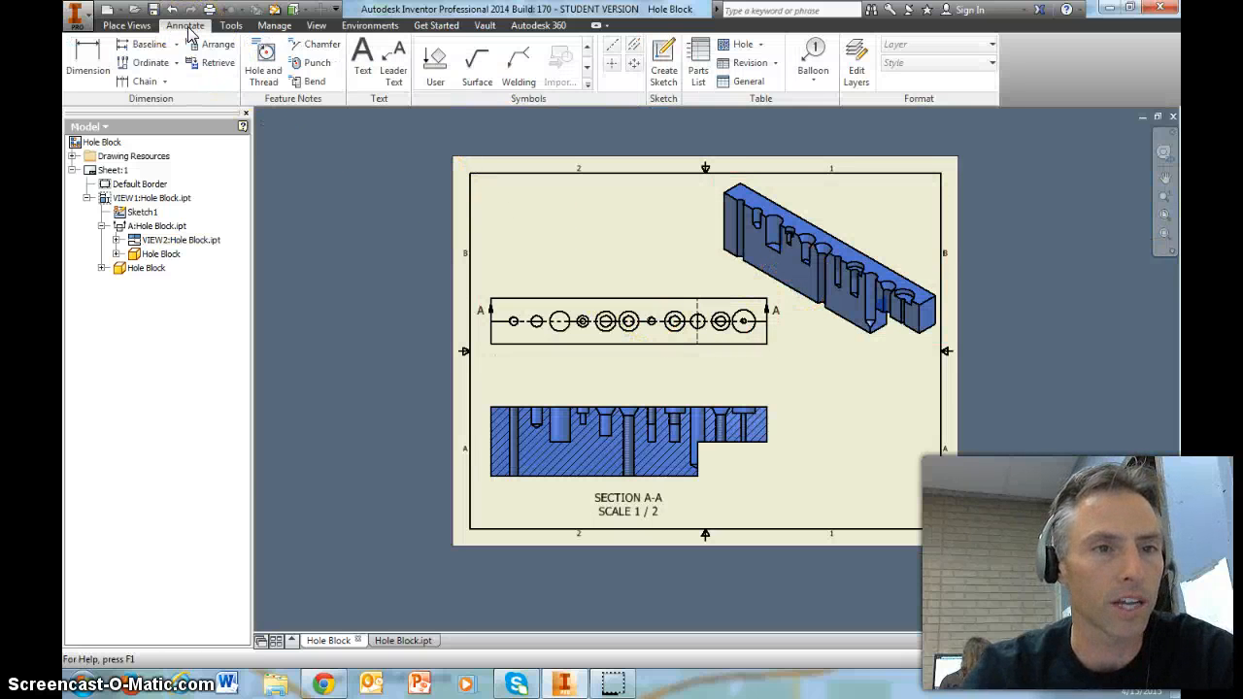
click(271, 58)
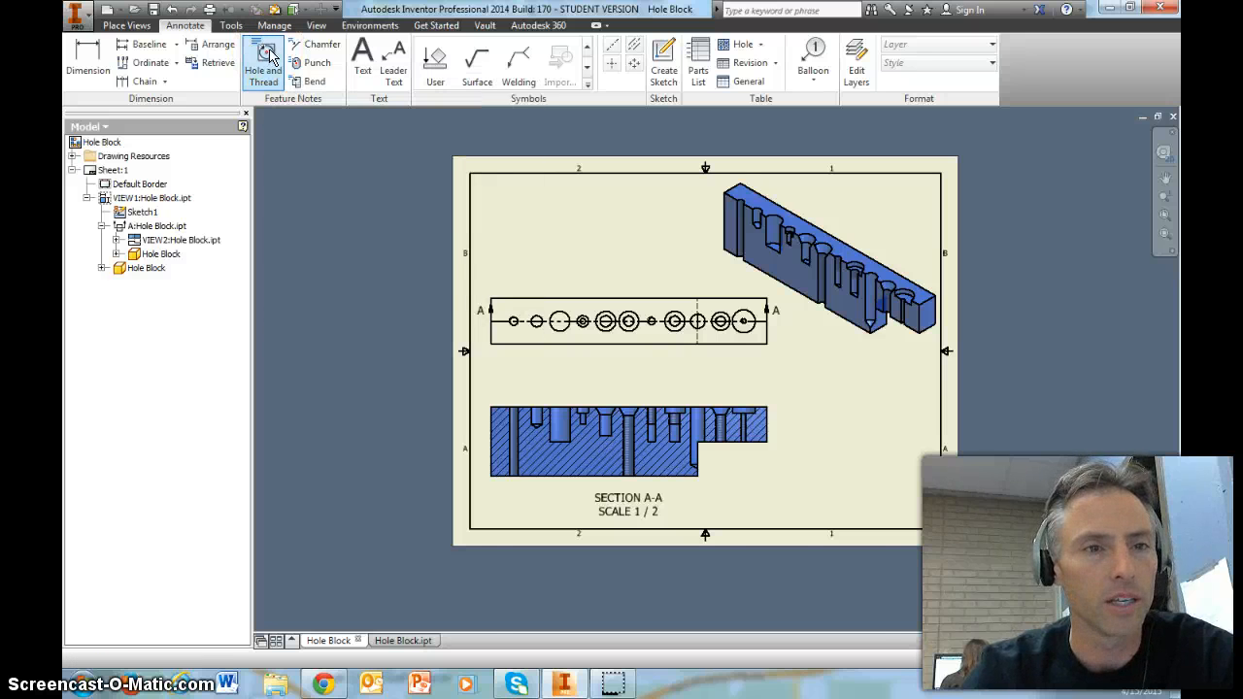
scroll(506, 326, down, 3)
click(538, 346)
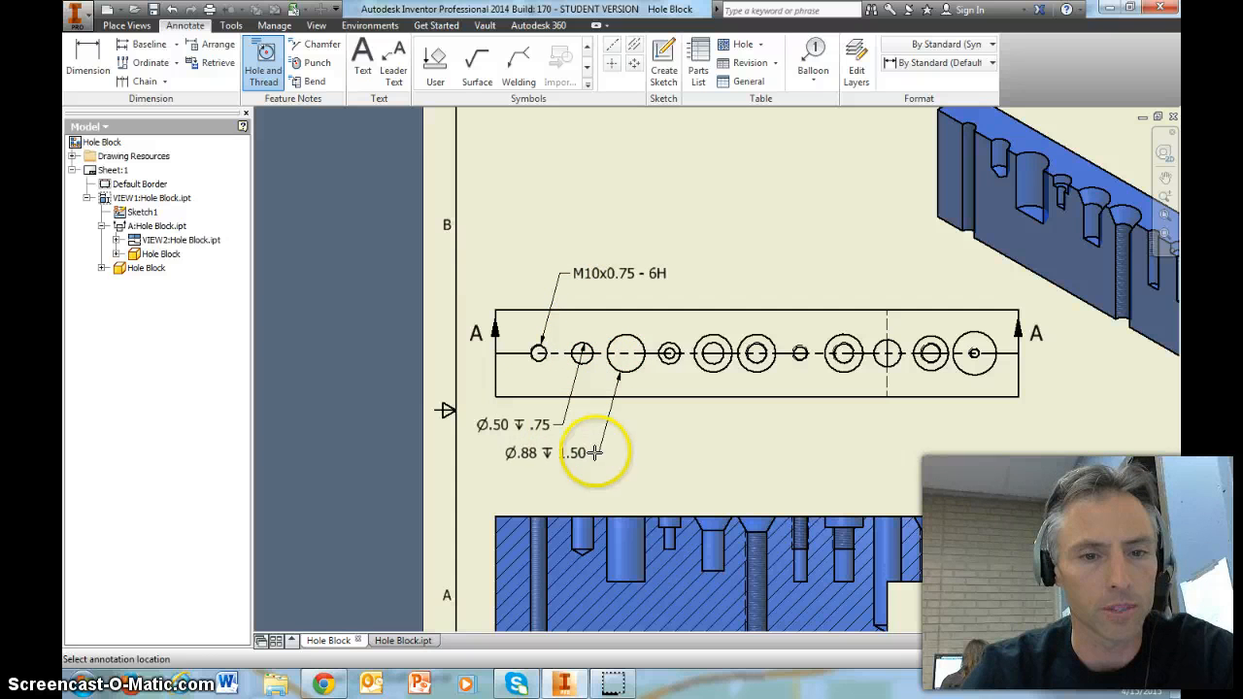
click(669, 356)
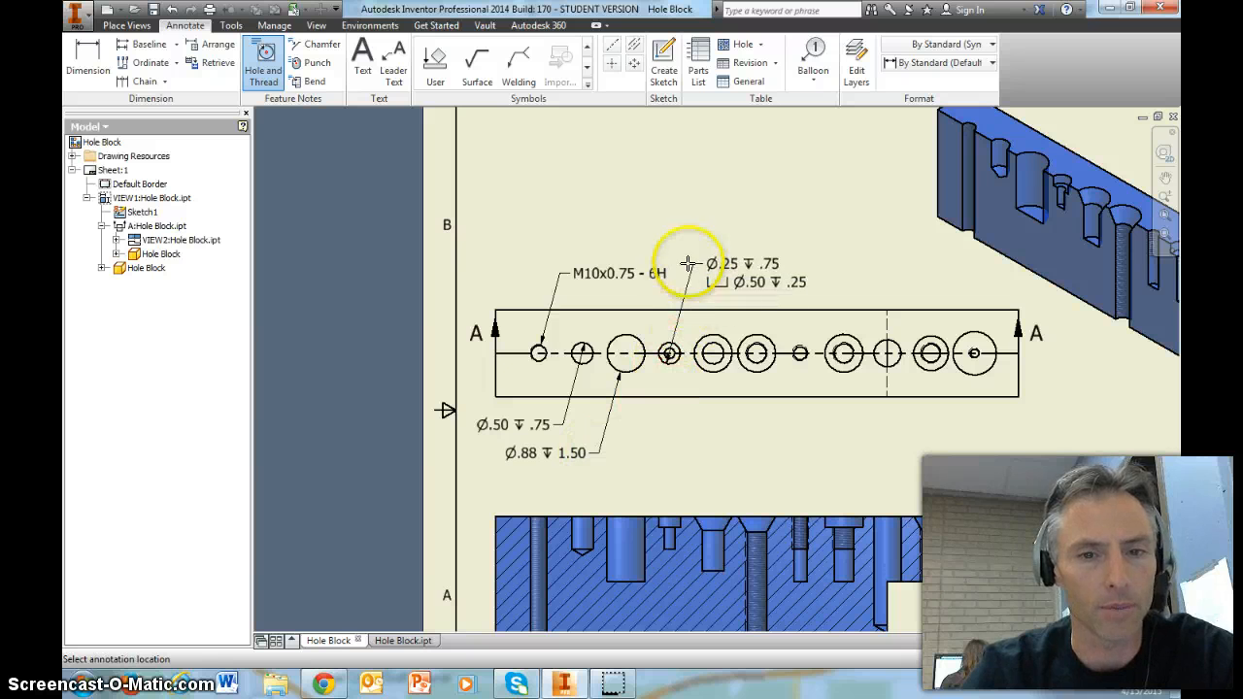
click(685, 275)
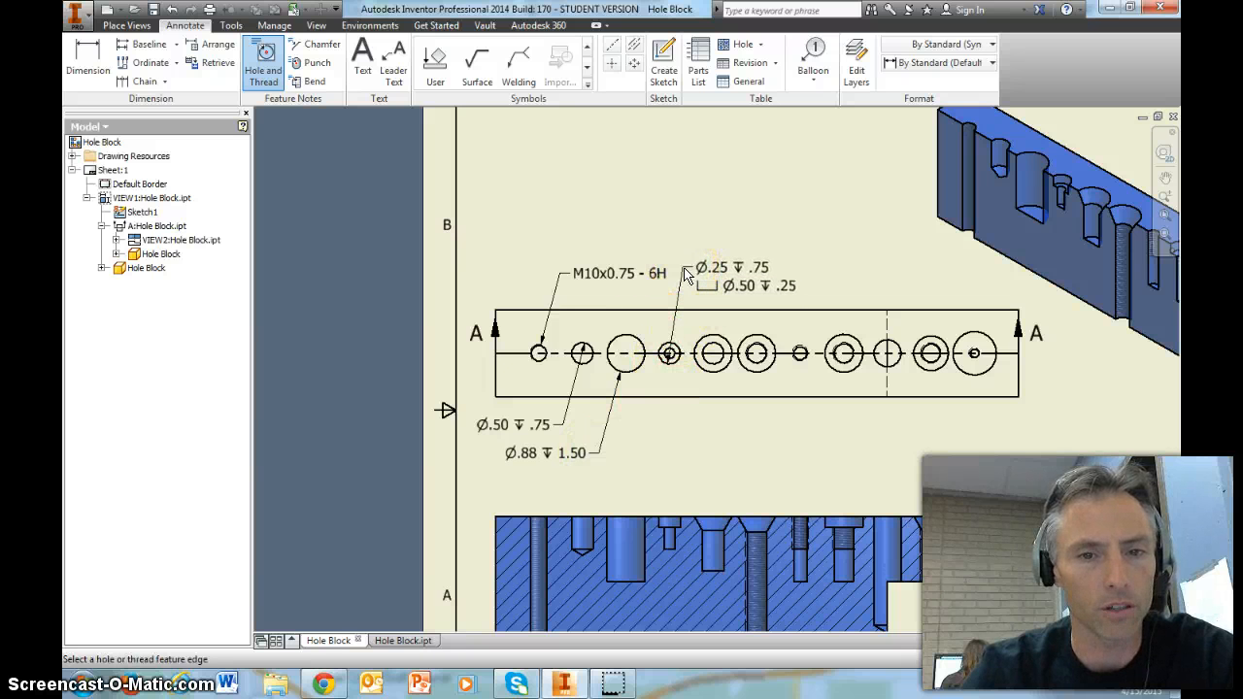
Step: Add hole and thread notes for the fifth and sixth holes below the base view and for the seventh hole above it
click(703, 373)
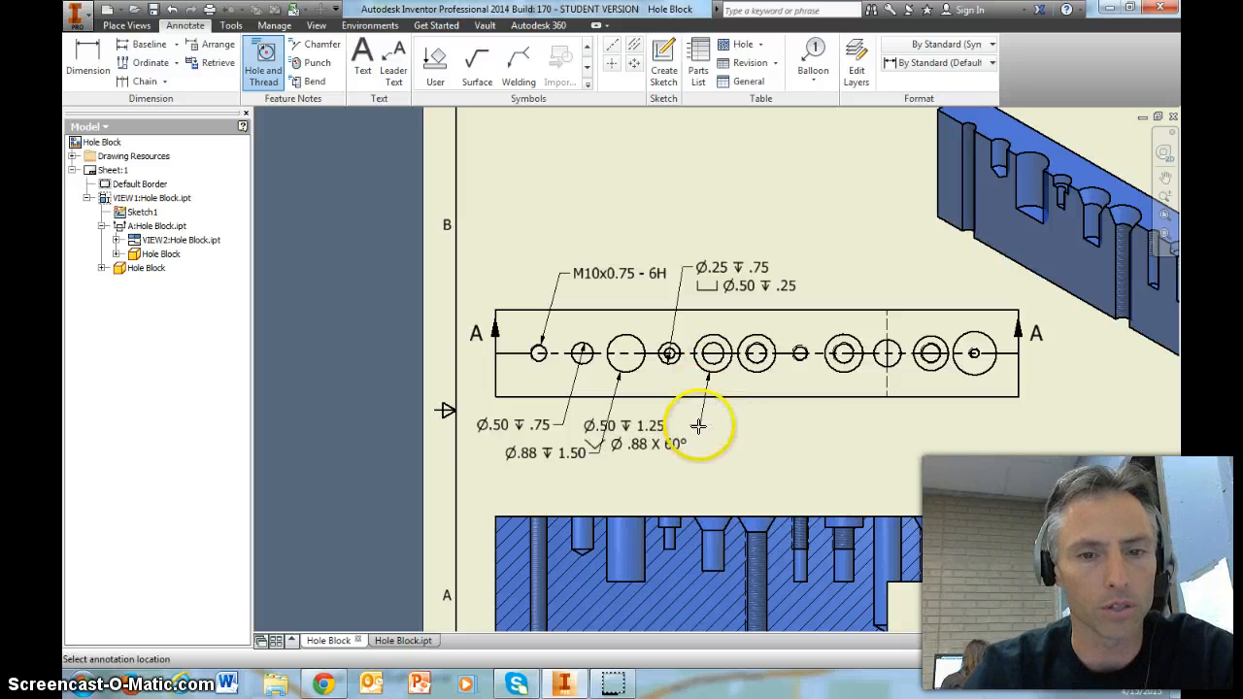
click(756, 374)
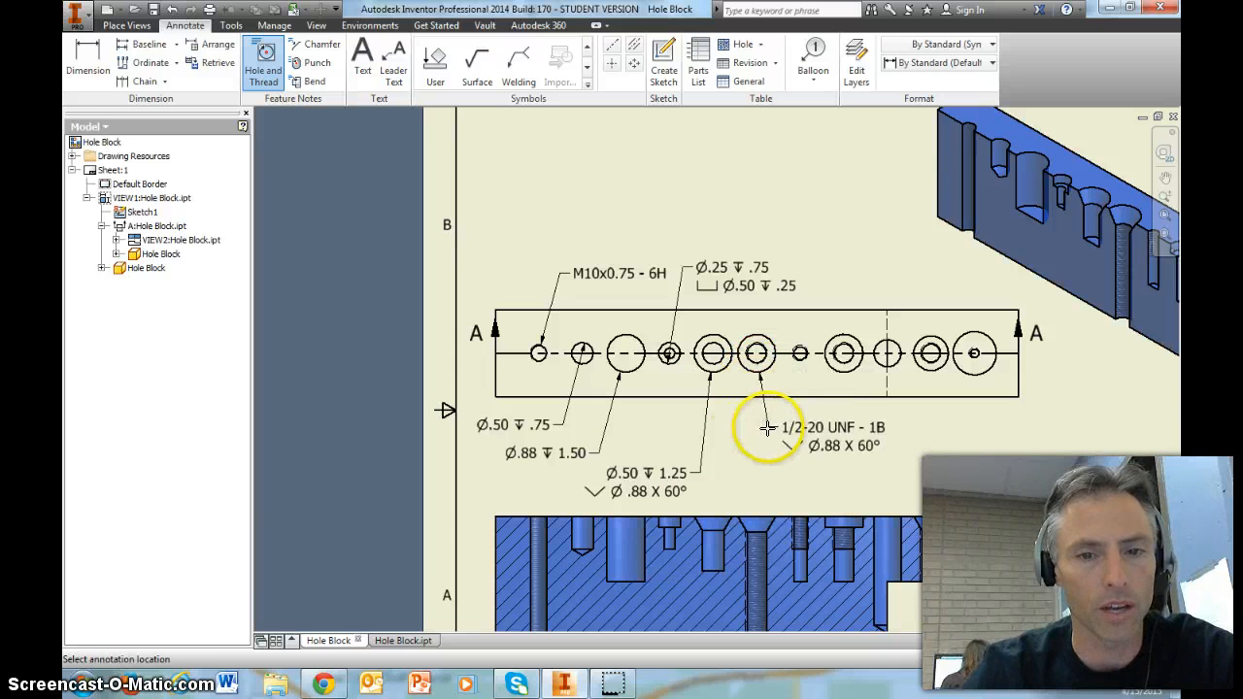
click(802, 365)
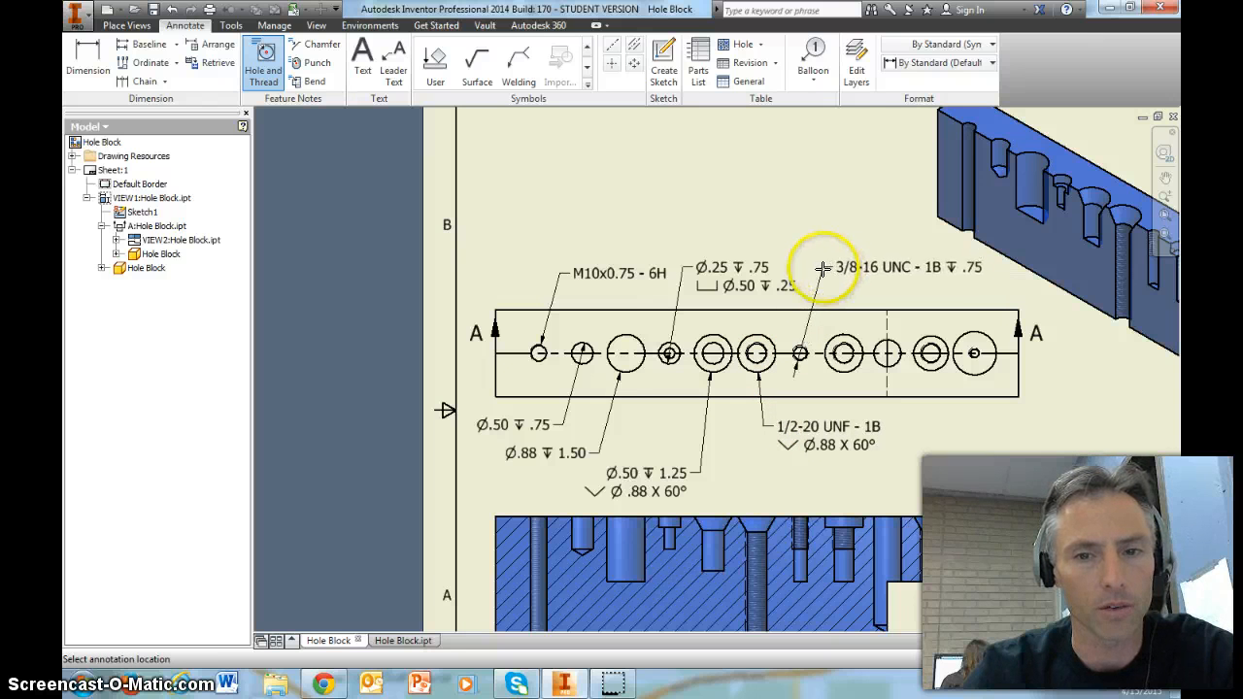